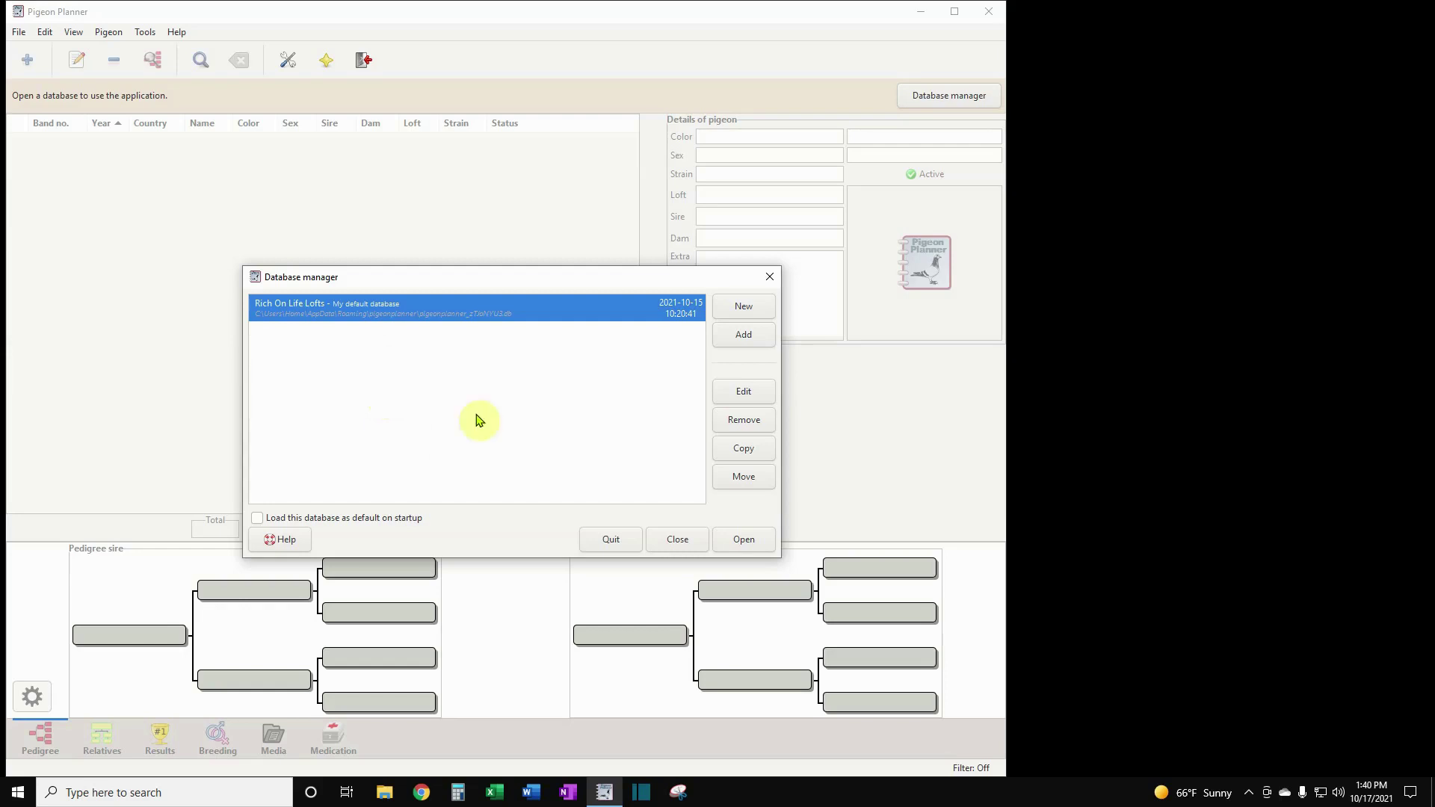
- Open the Rich On Life Lofts database and enlarge the main window to full screen
left_click(743, 539)
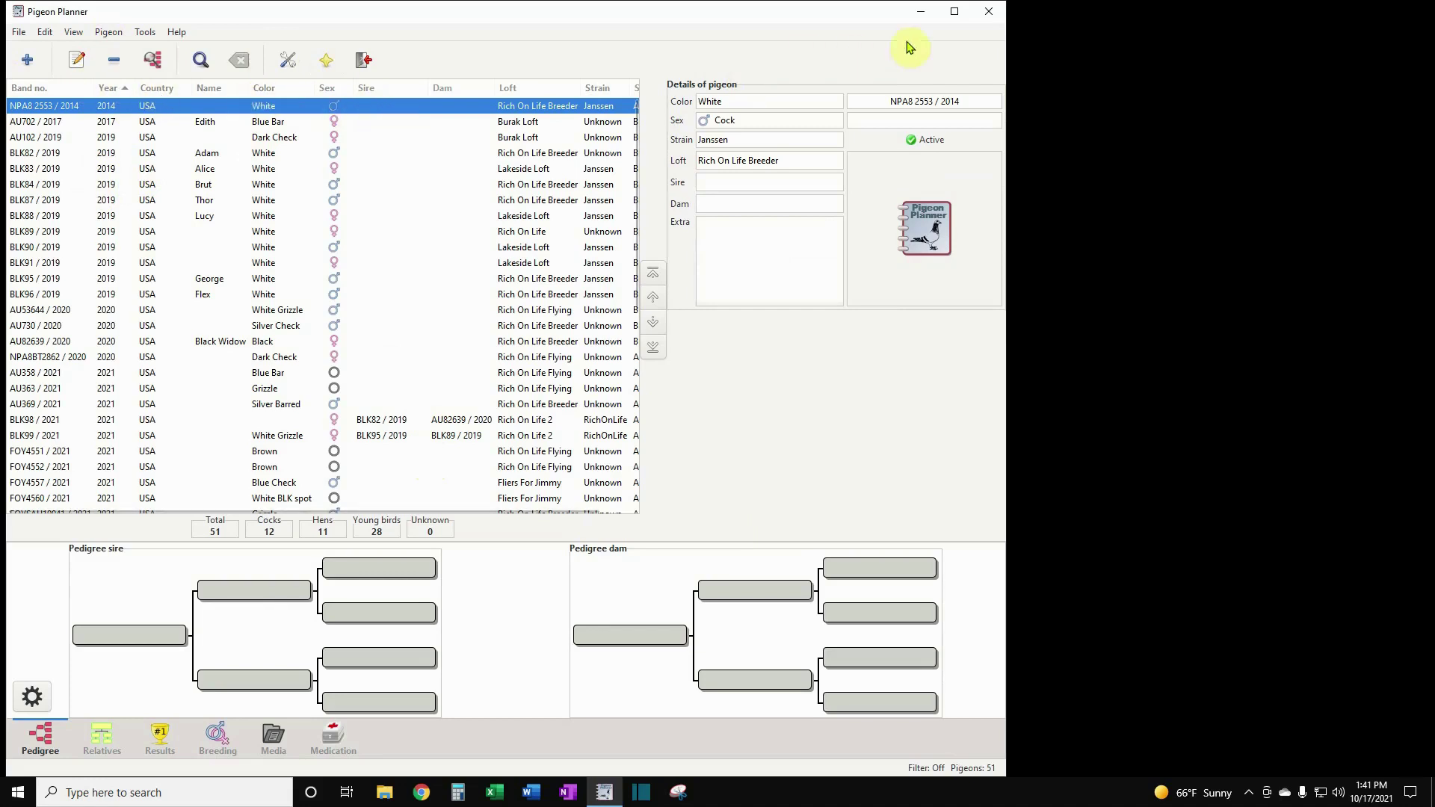
left_click(954, 12)
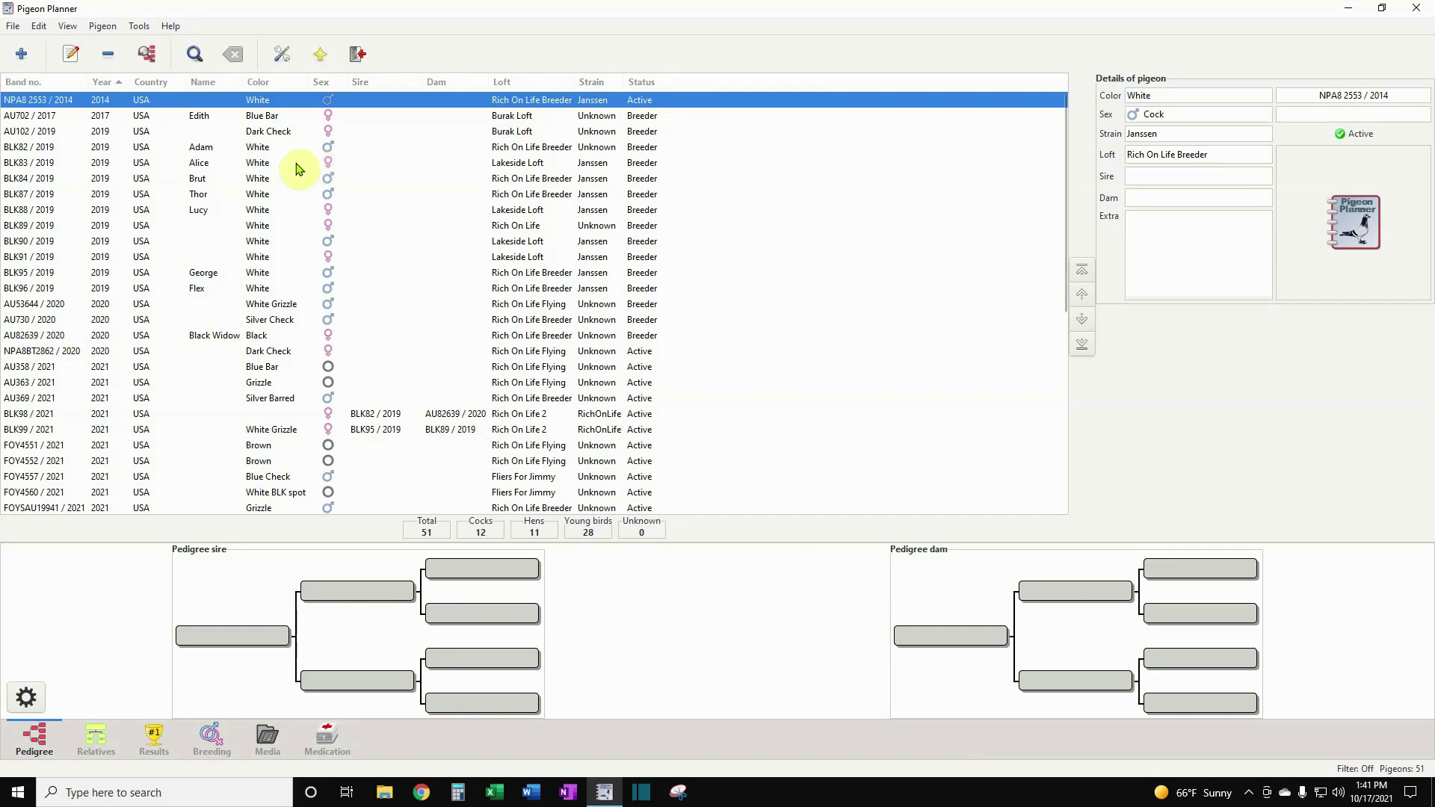
- Start a new pigeon record with the color Geen and the sex Cock
left_click(20, 54)
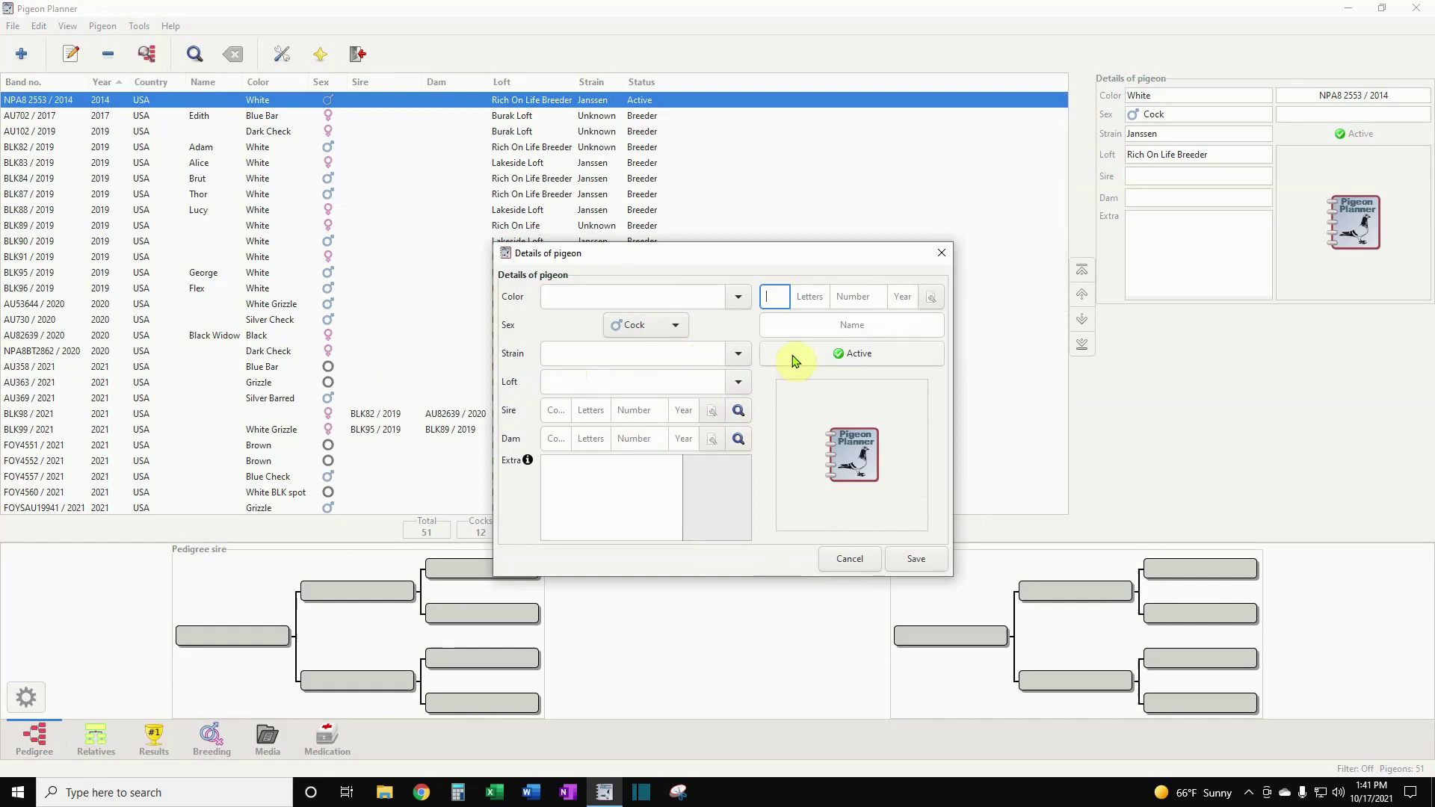
left_click(738, 297)
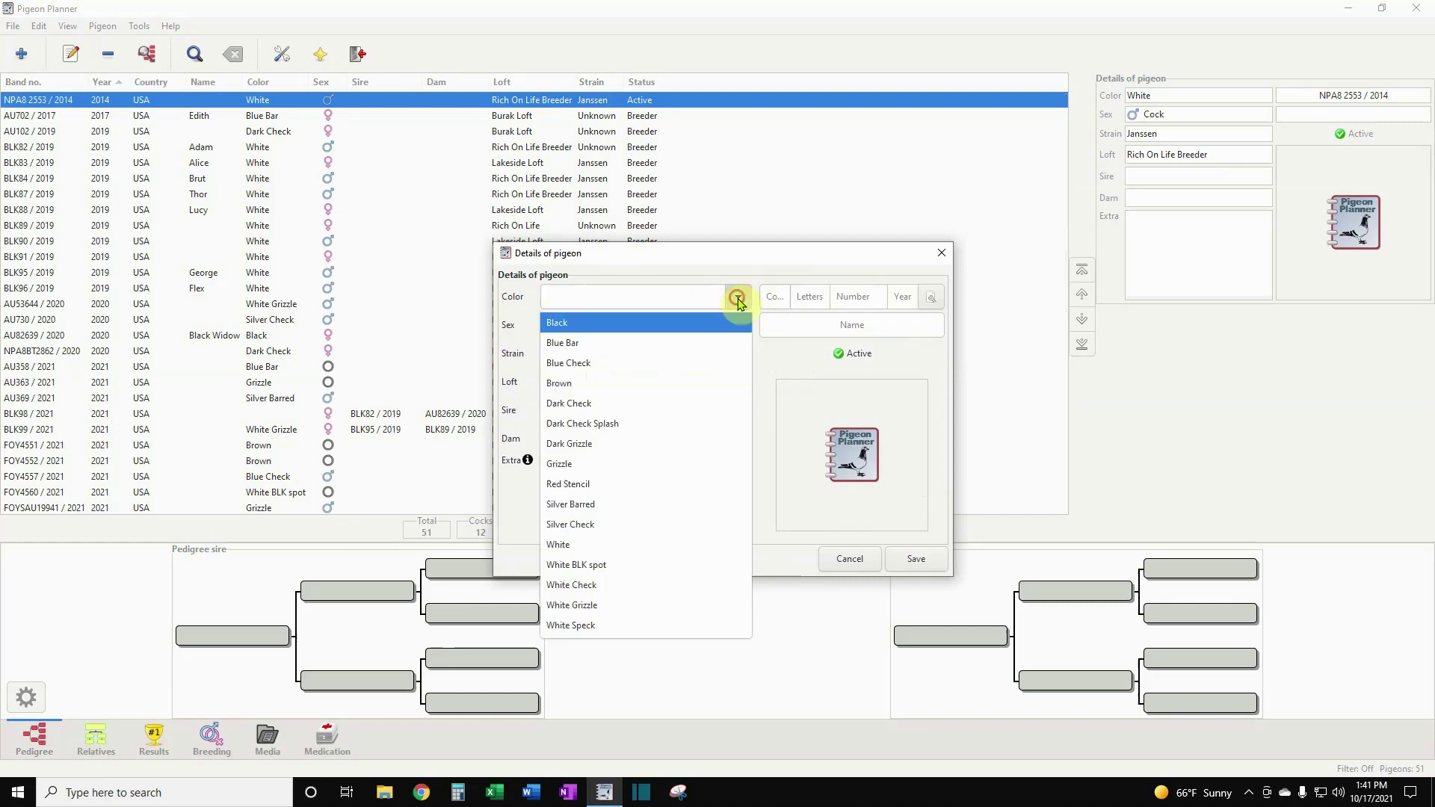
left_click(641, 299)
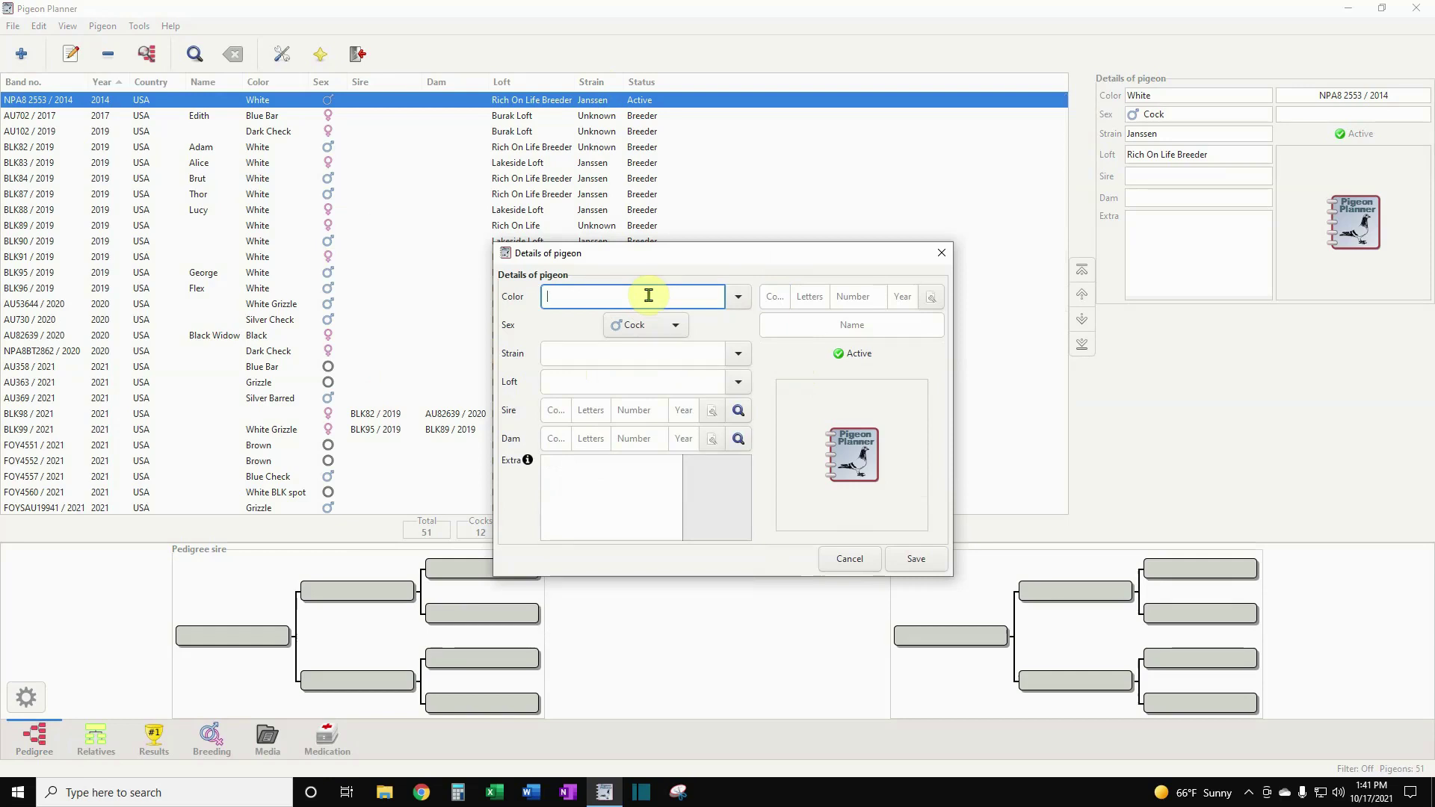
type("Geen")
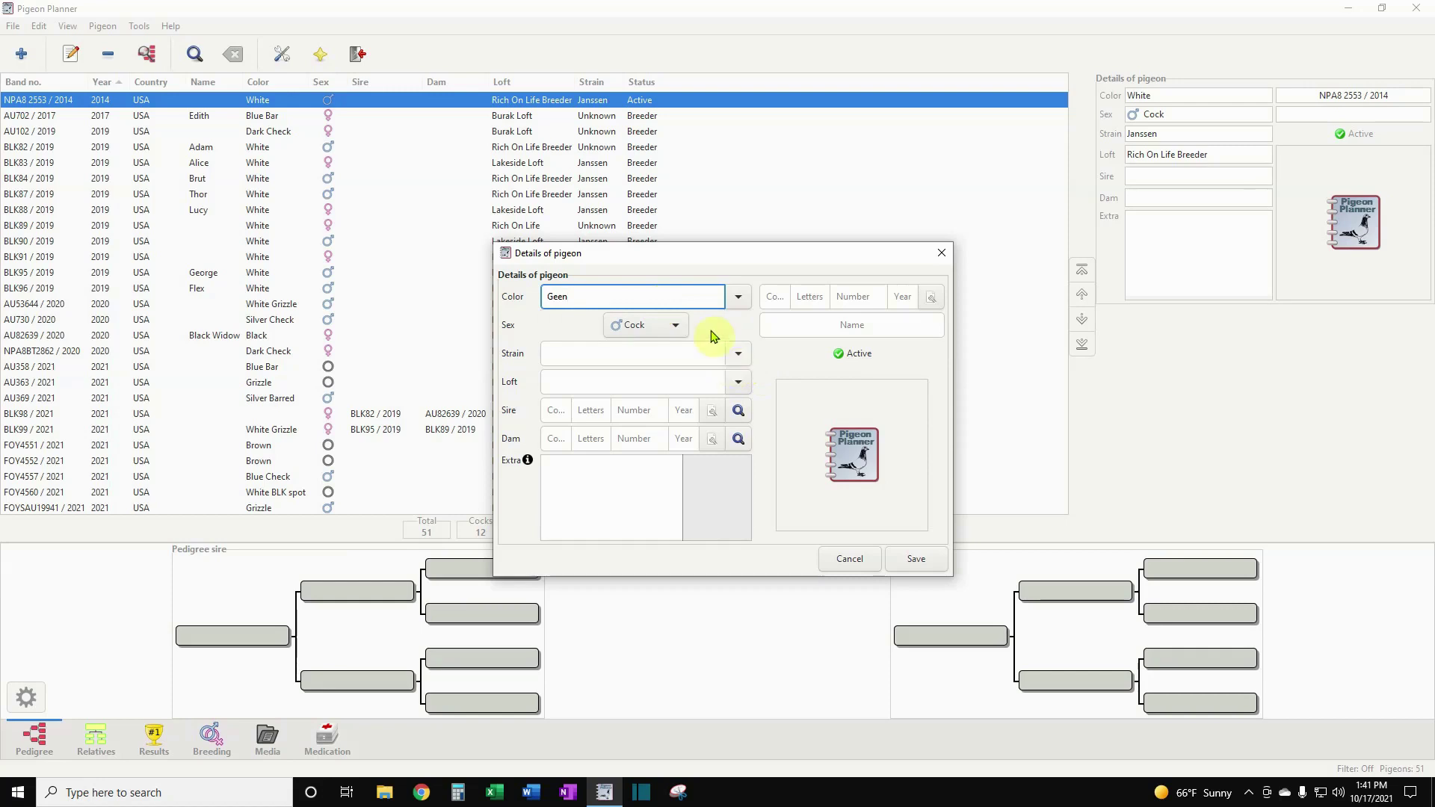
left_click(677, 327)
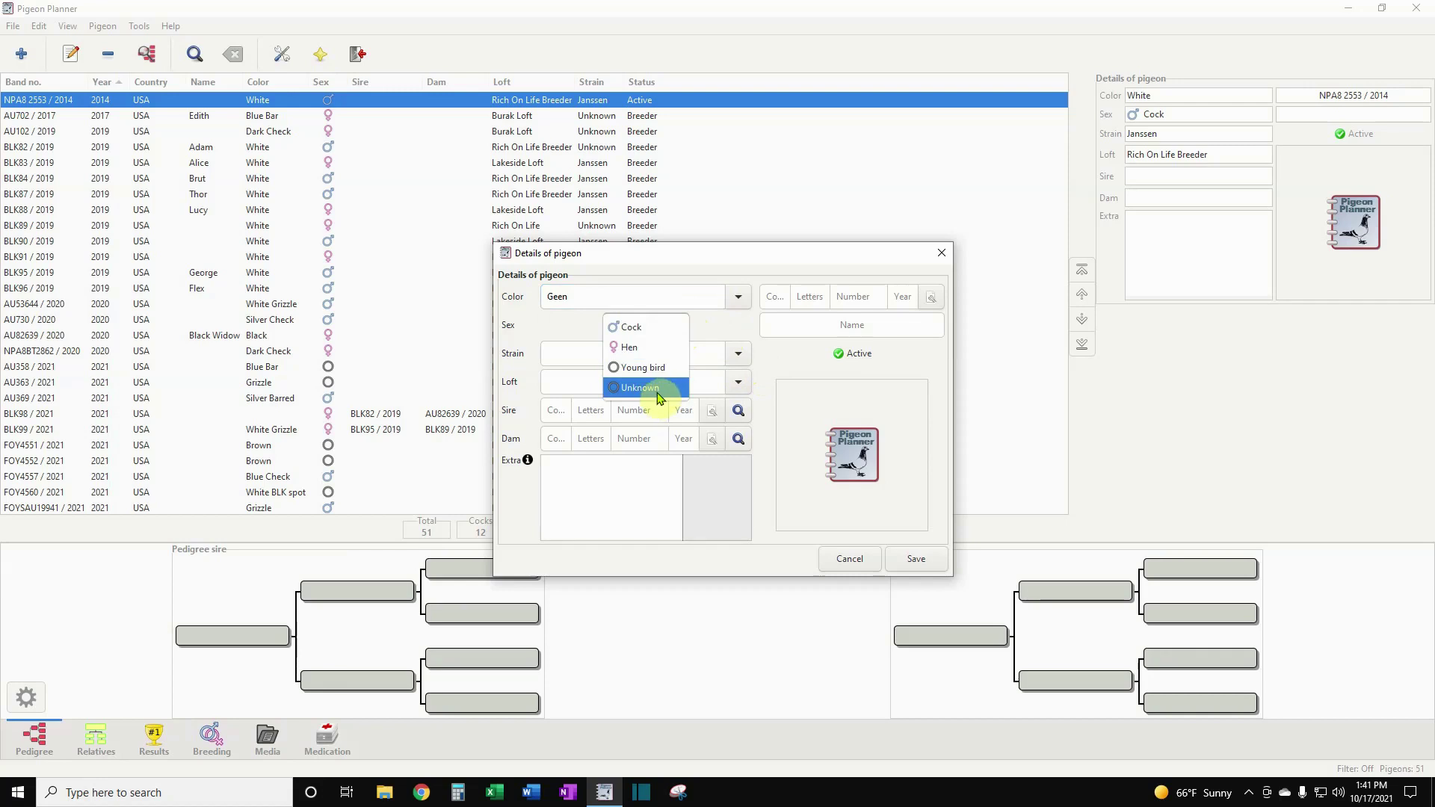
left_click(646, 329)
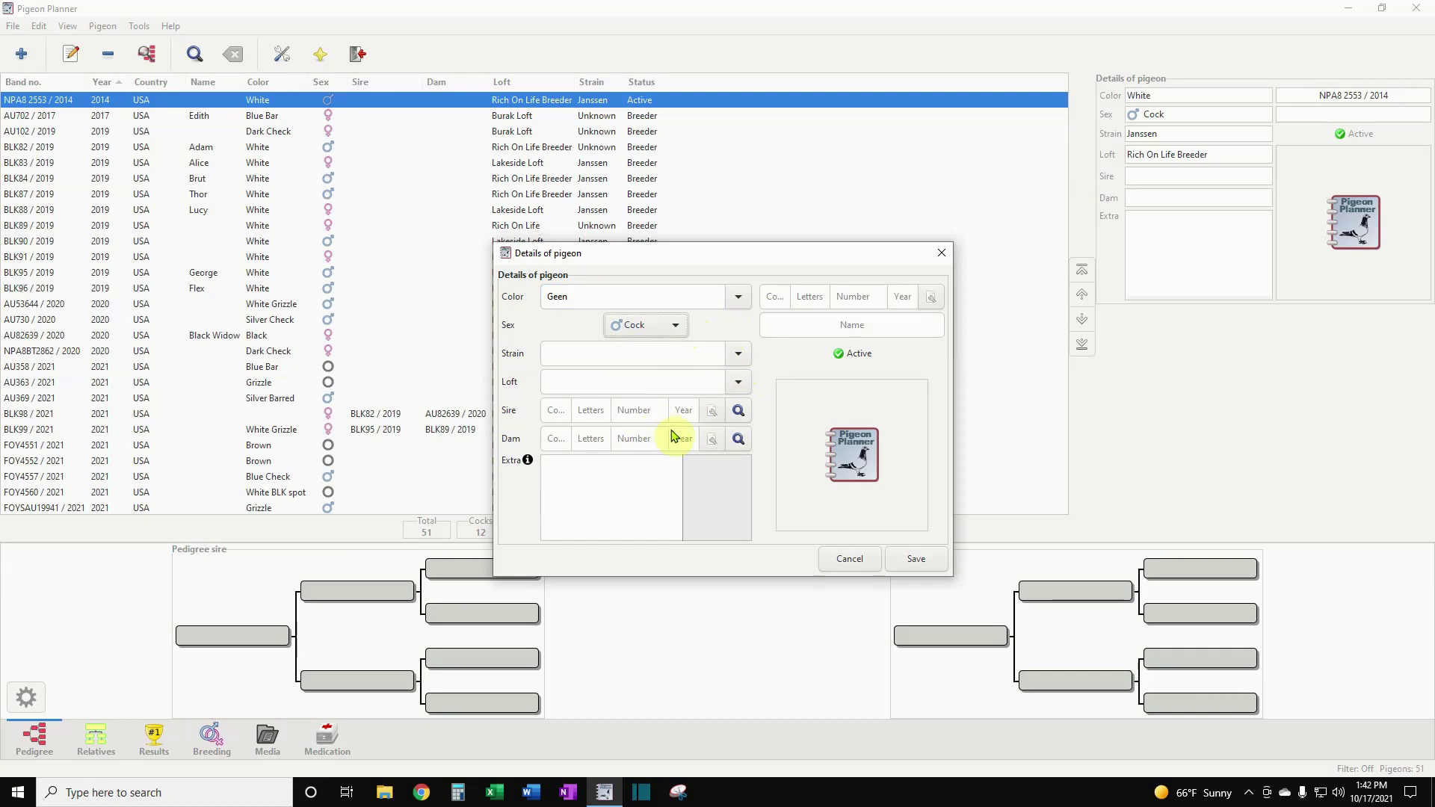
- Set the new pigeon's strain to Janssen and its loft to Rich On Life Breeder
left_click(737, 356)
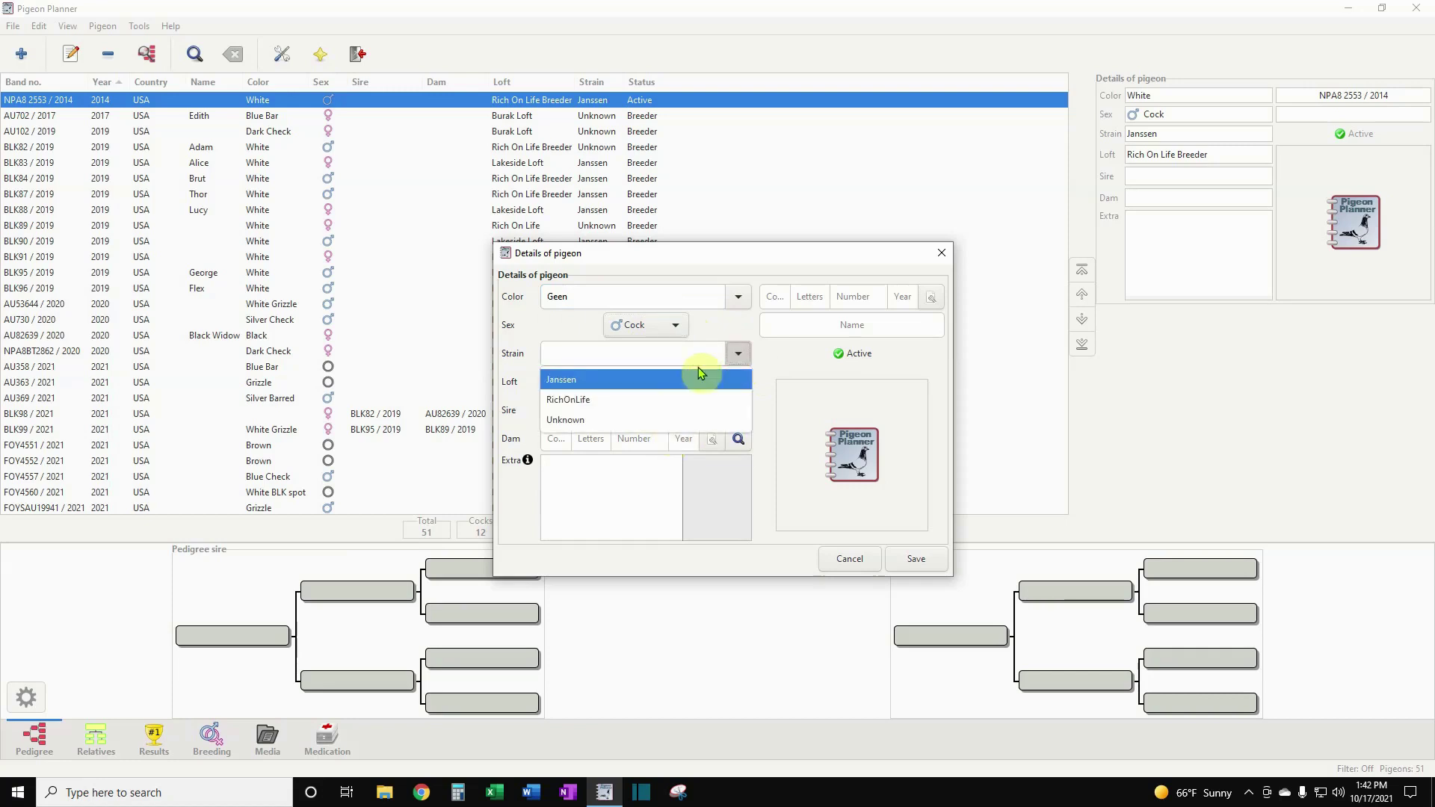
left_click(586, 381)
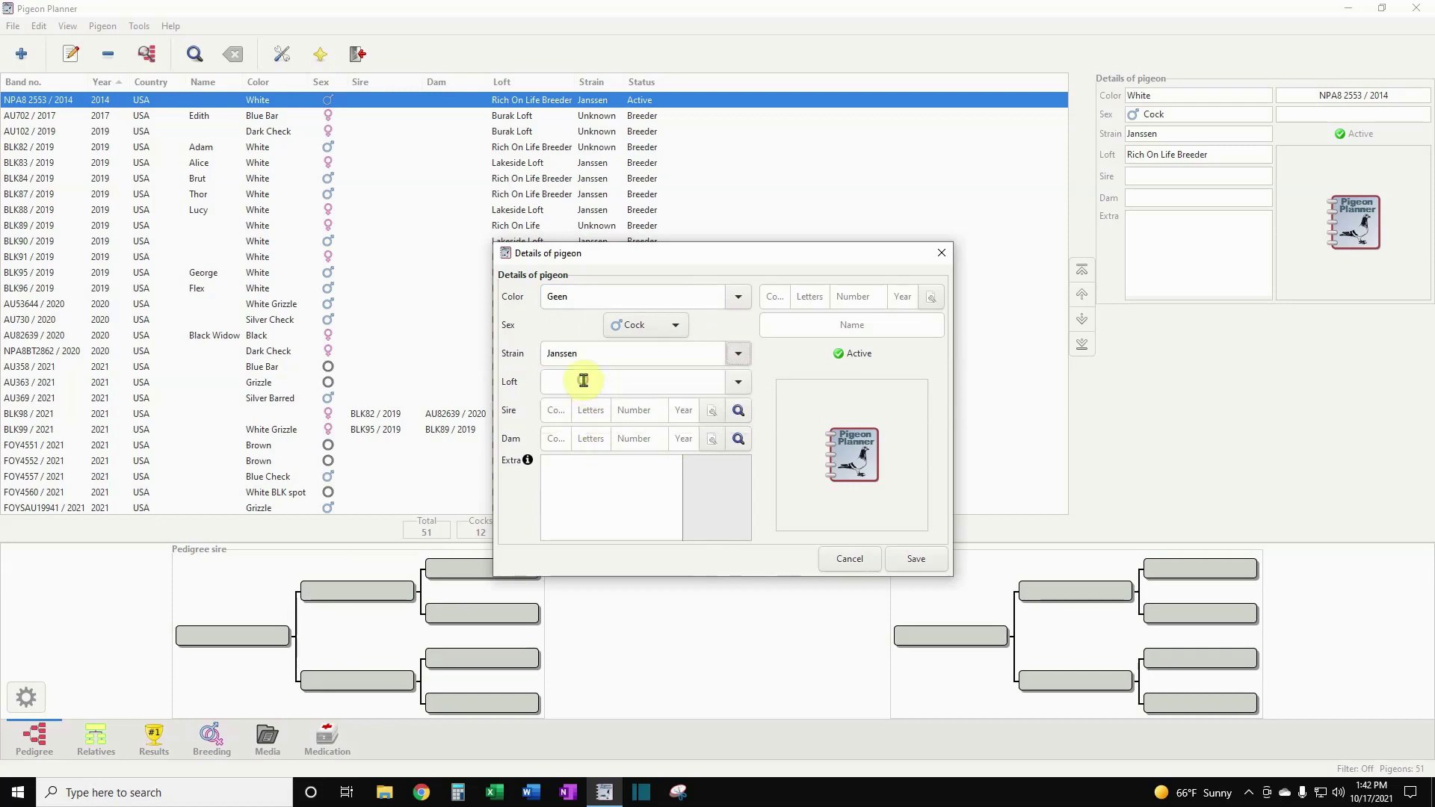
left_click(738, 385)
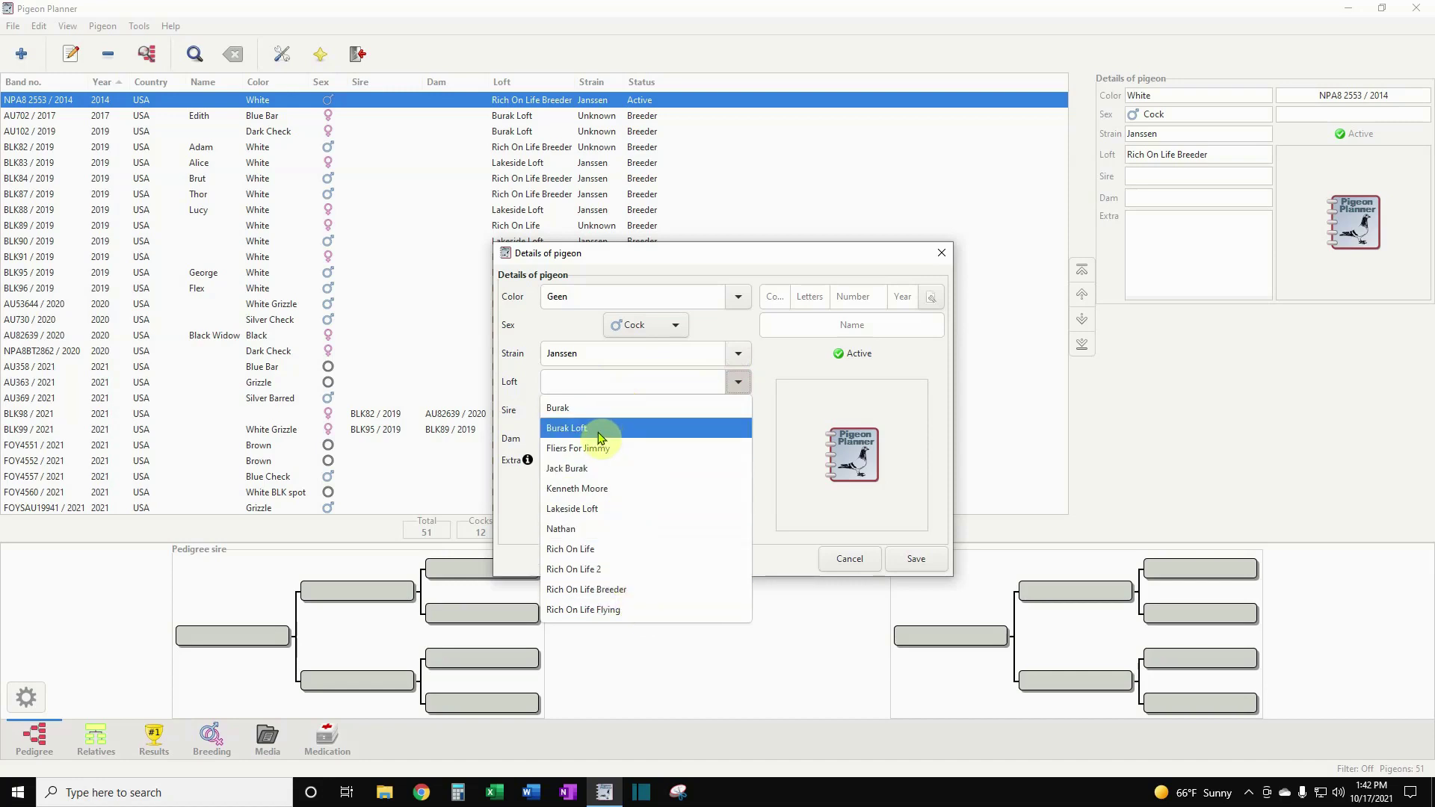
left_click(631, 593)
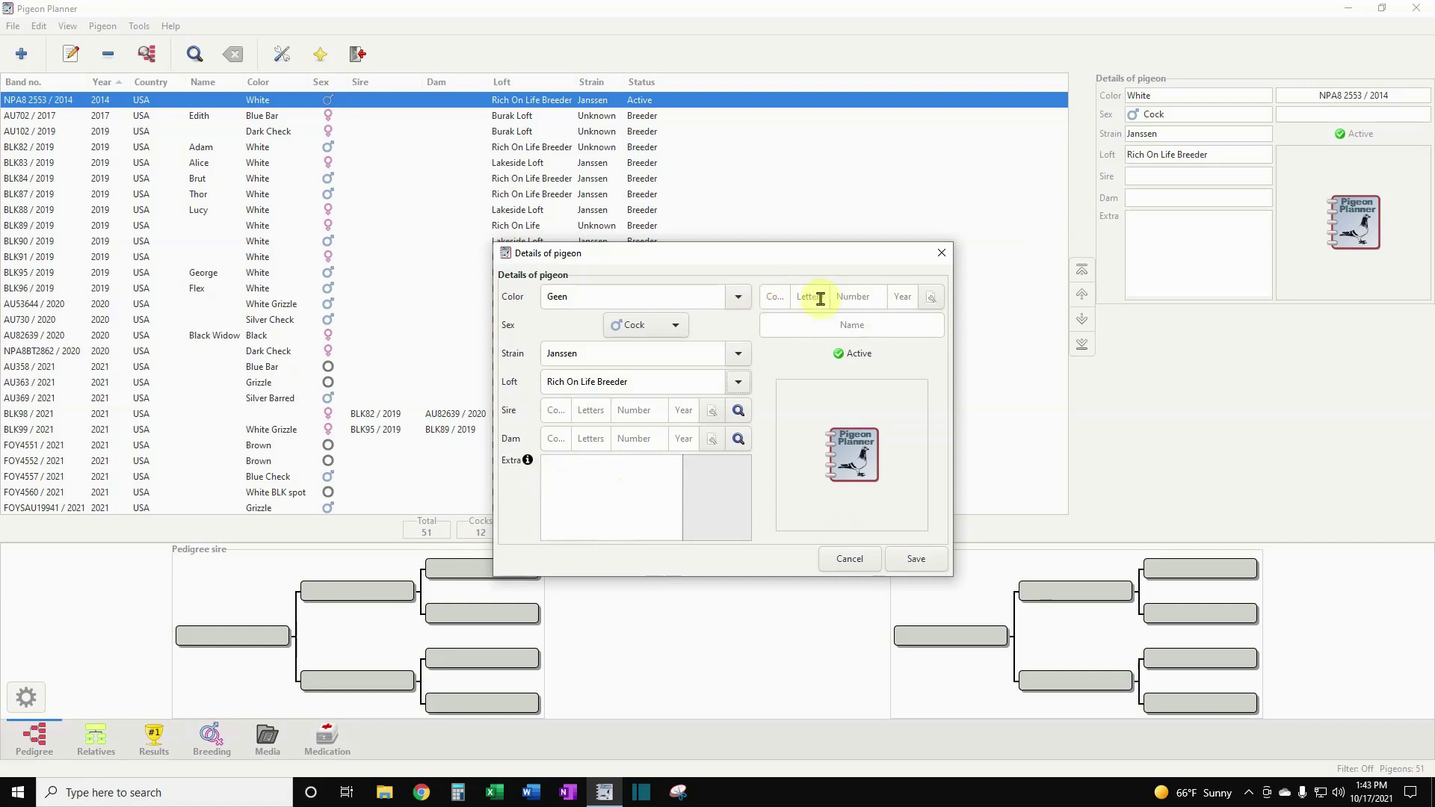
- Review the status choices for the new pigeon and select Active
left_click(919, 327)
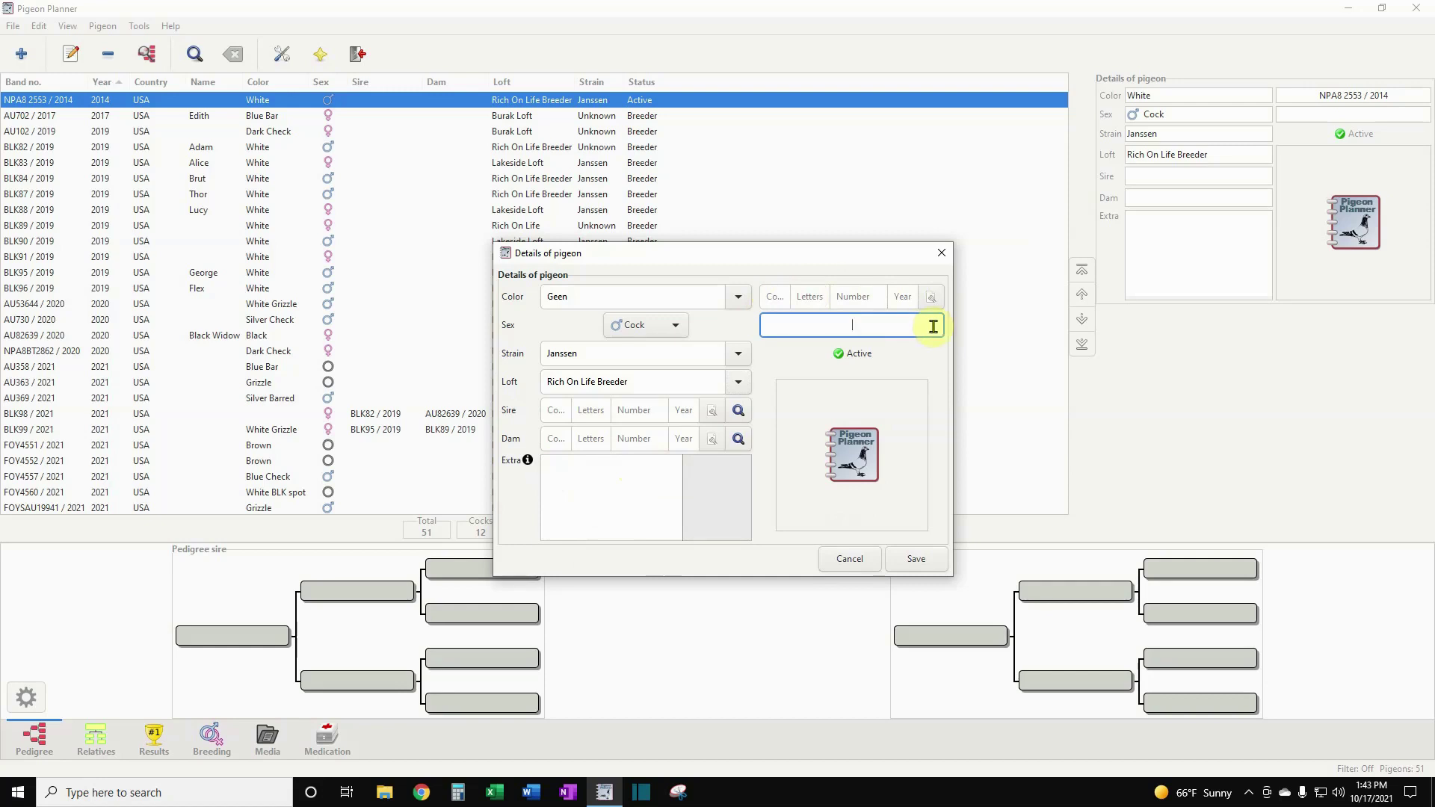
left_click(929, 355)
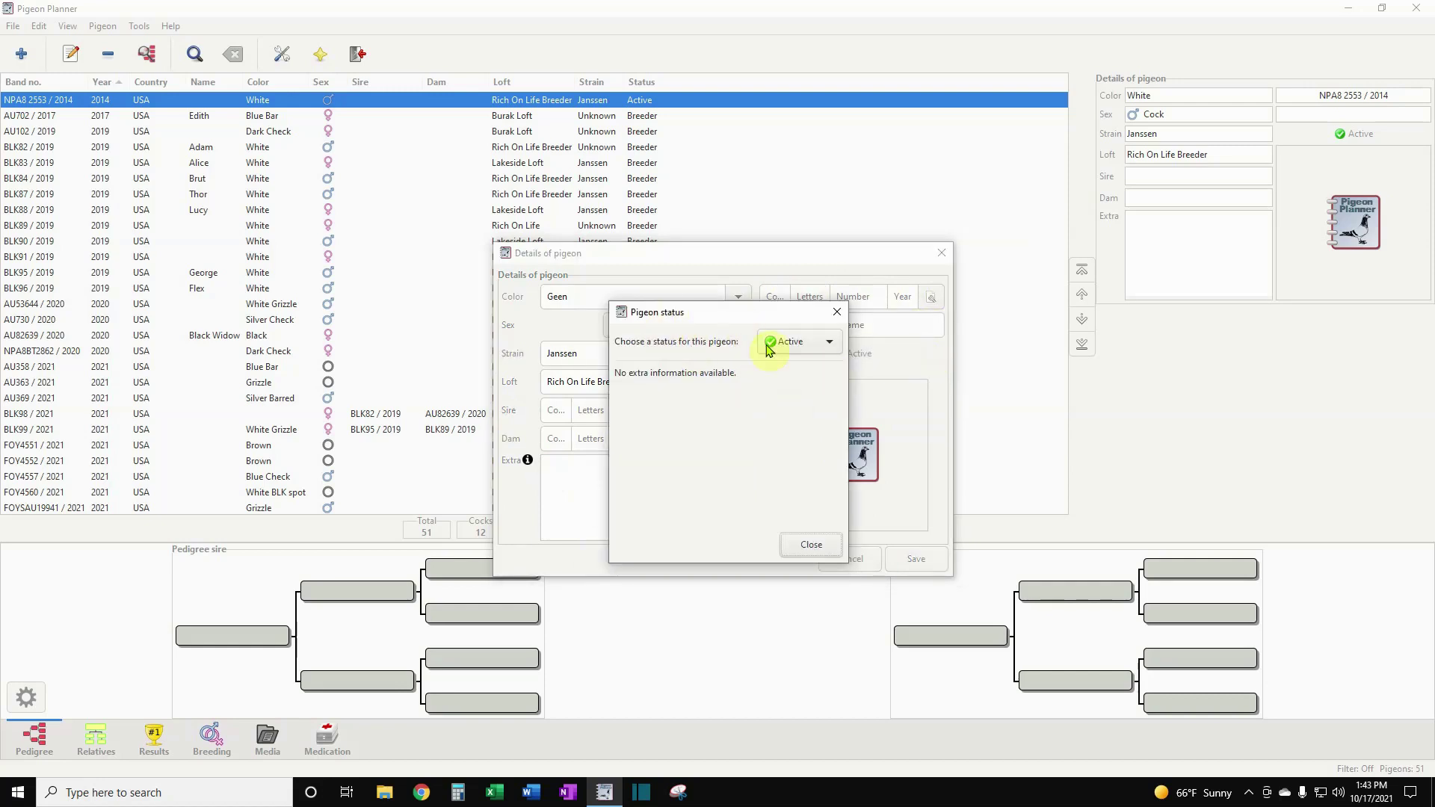
left_click(824, 348)
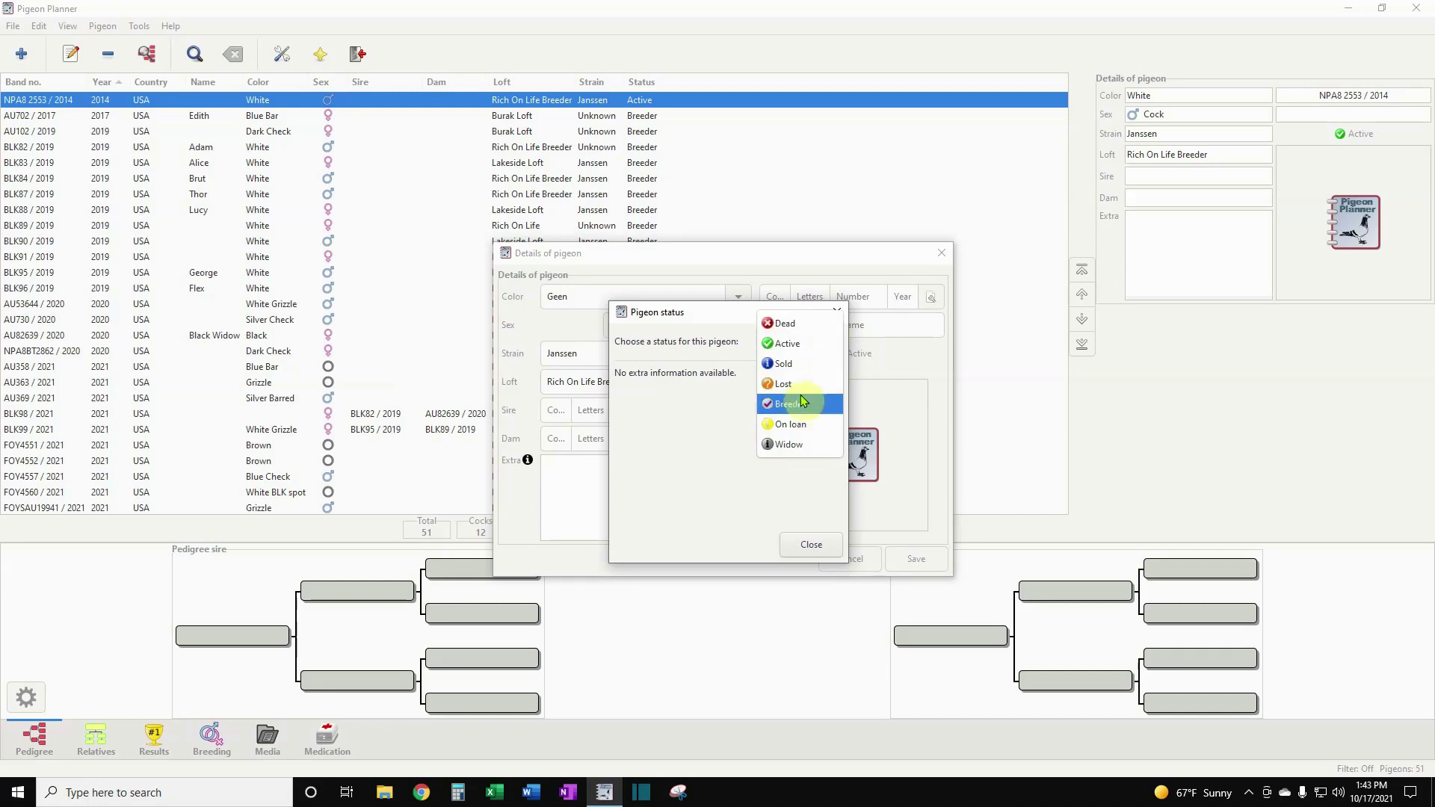
left_click(792, 343)
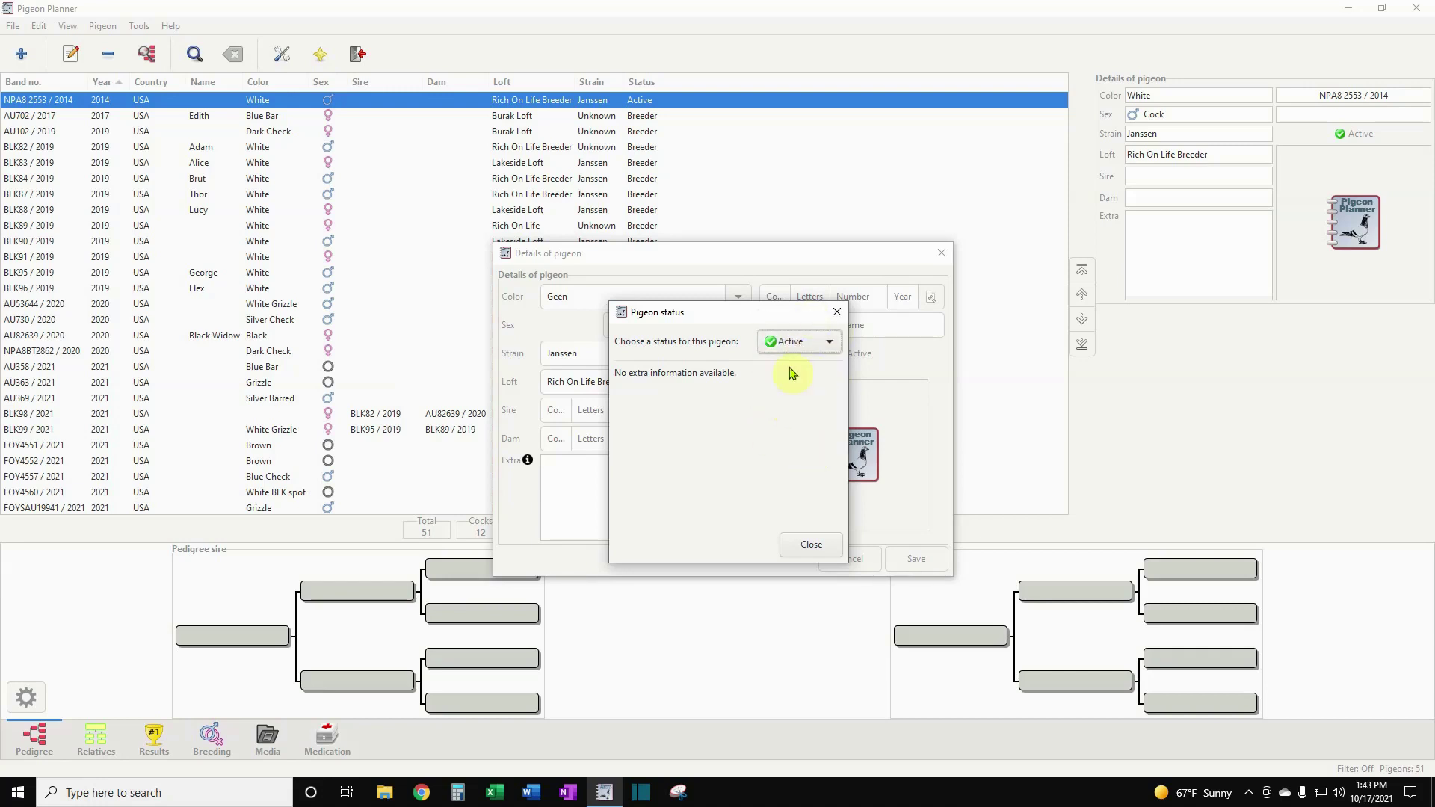
left_click(813, 545)
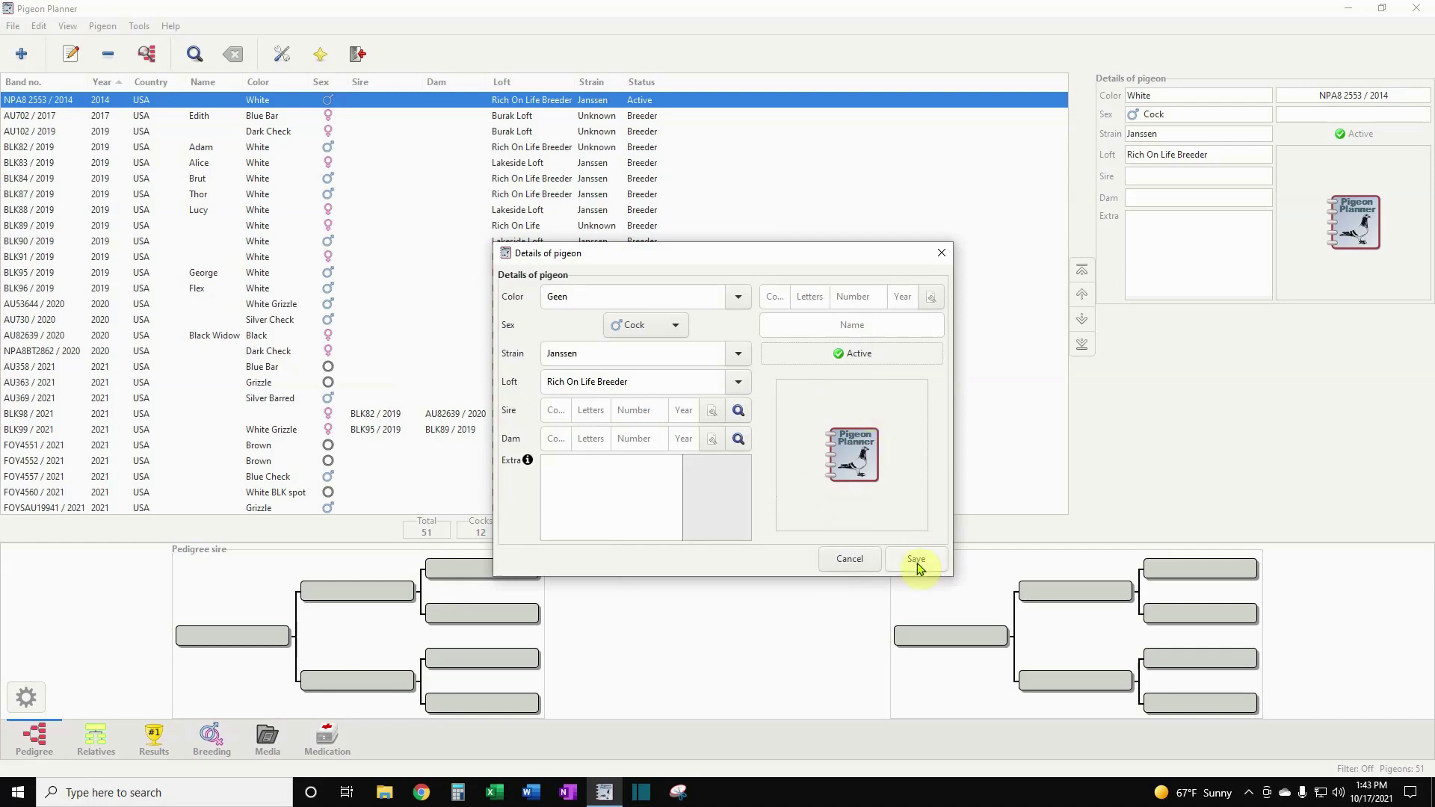
- Try to save the new pigeon with the color een and no band number, and discard the record
left_click(557, 297)
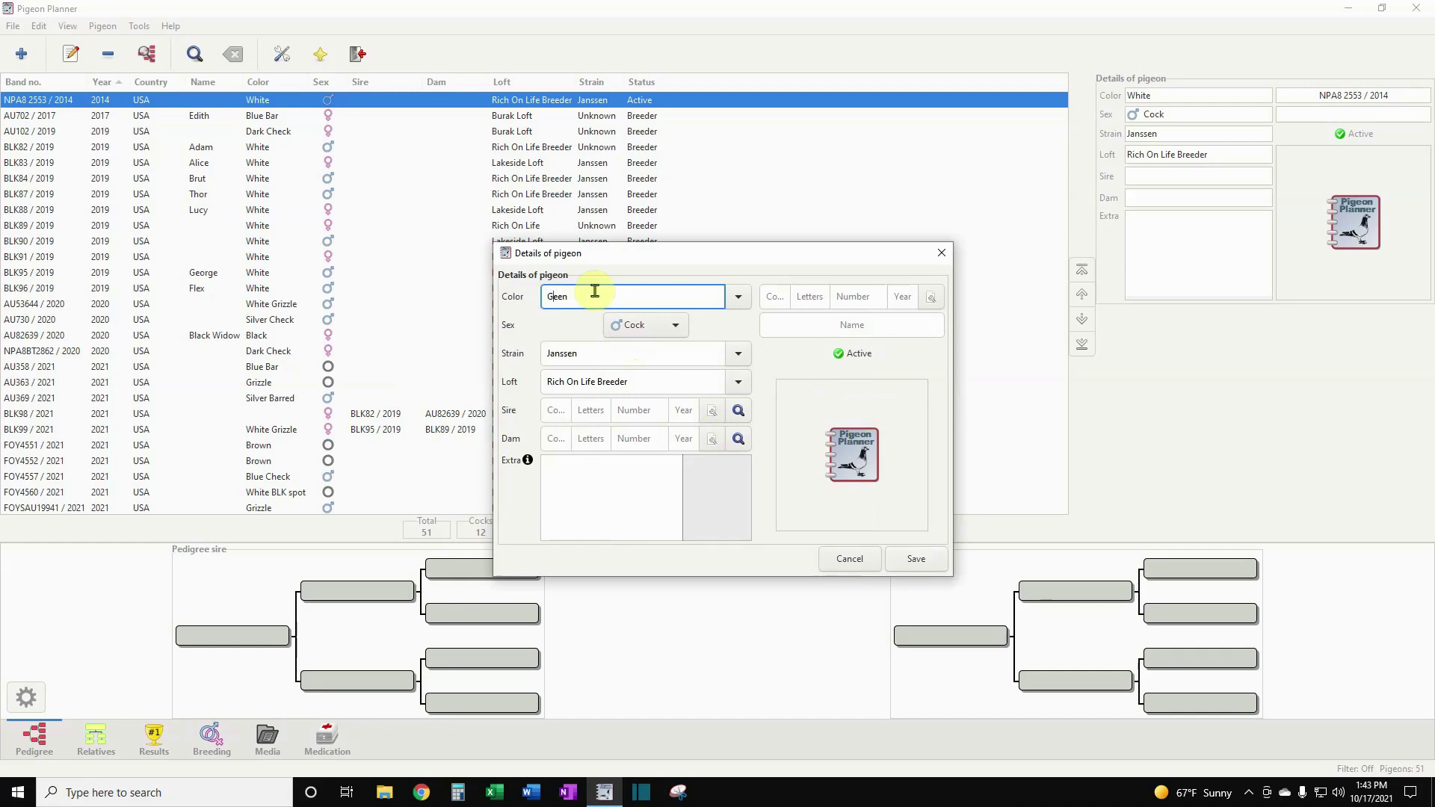
key("BackSpace")
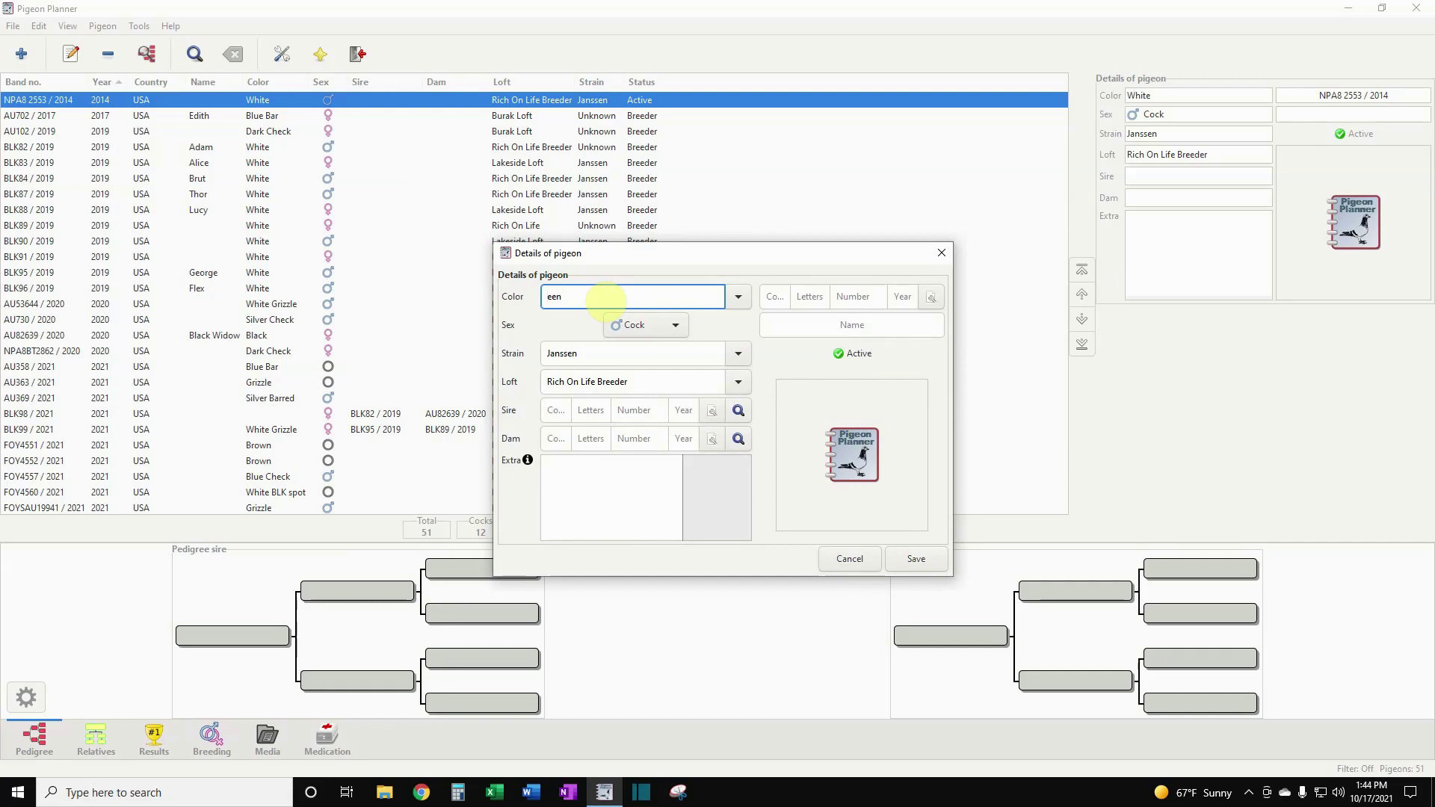
left_click(919, 559)
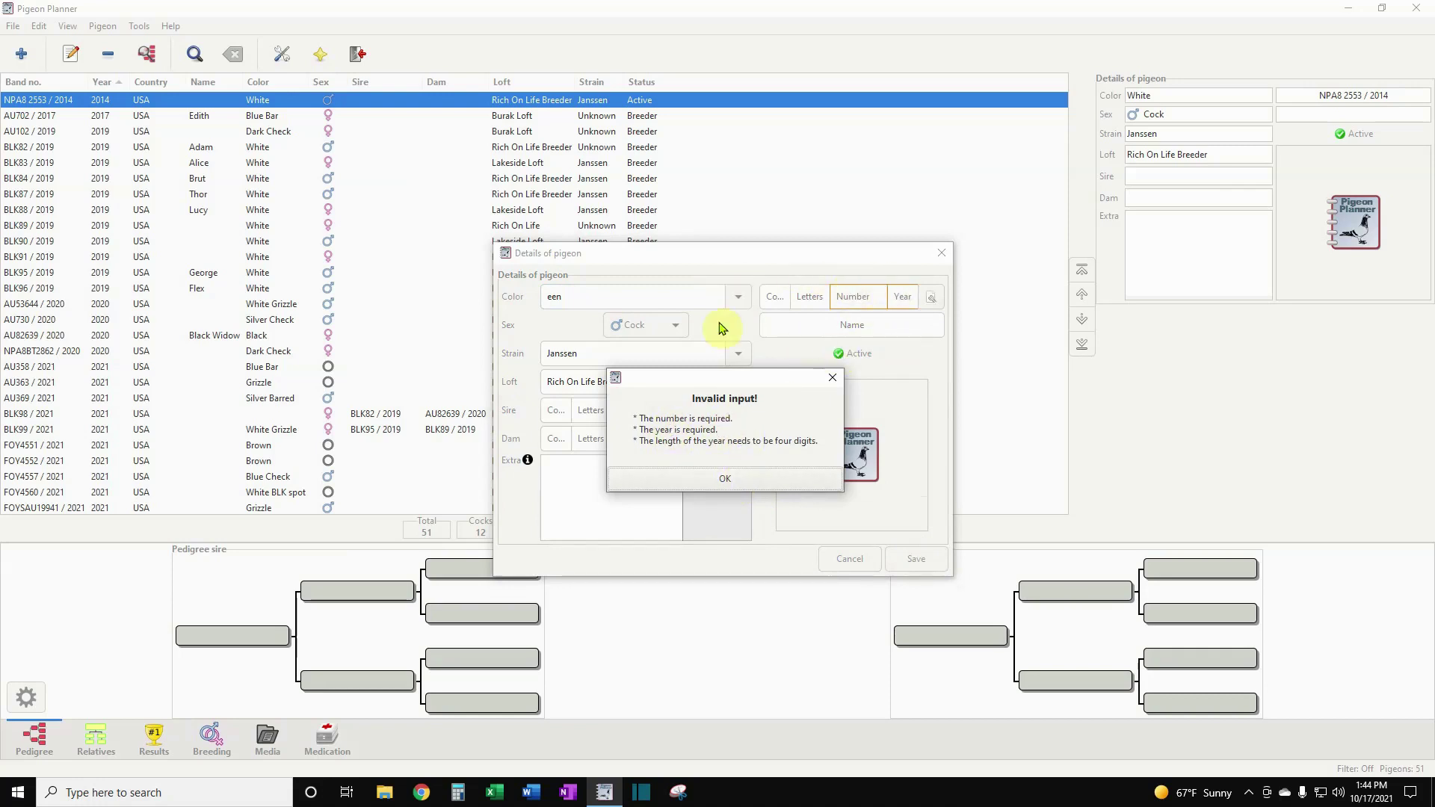
left_click(724, 479)
left_click(850, 561)
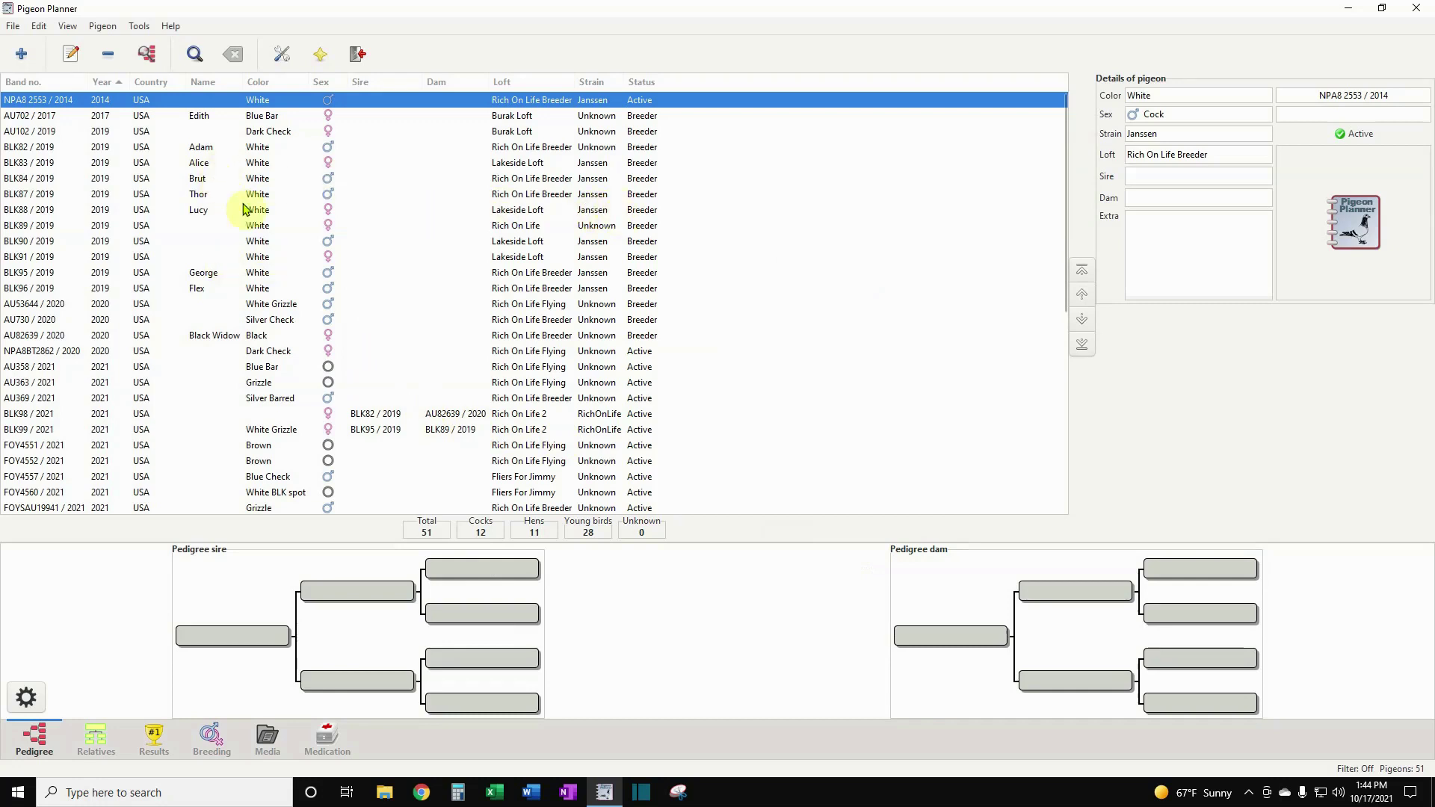
- Display all pigeons in the list, including the hidden ones
scroll(90, 328, "down", 3)
scroll(90, 328, "down", 1)
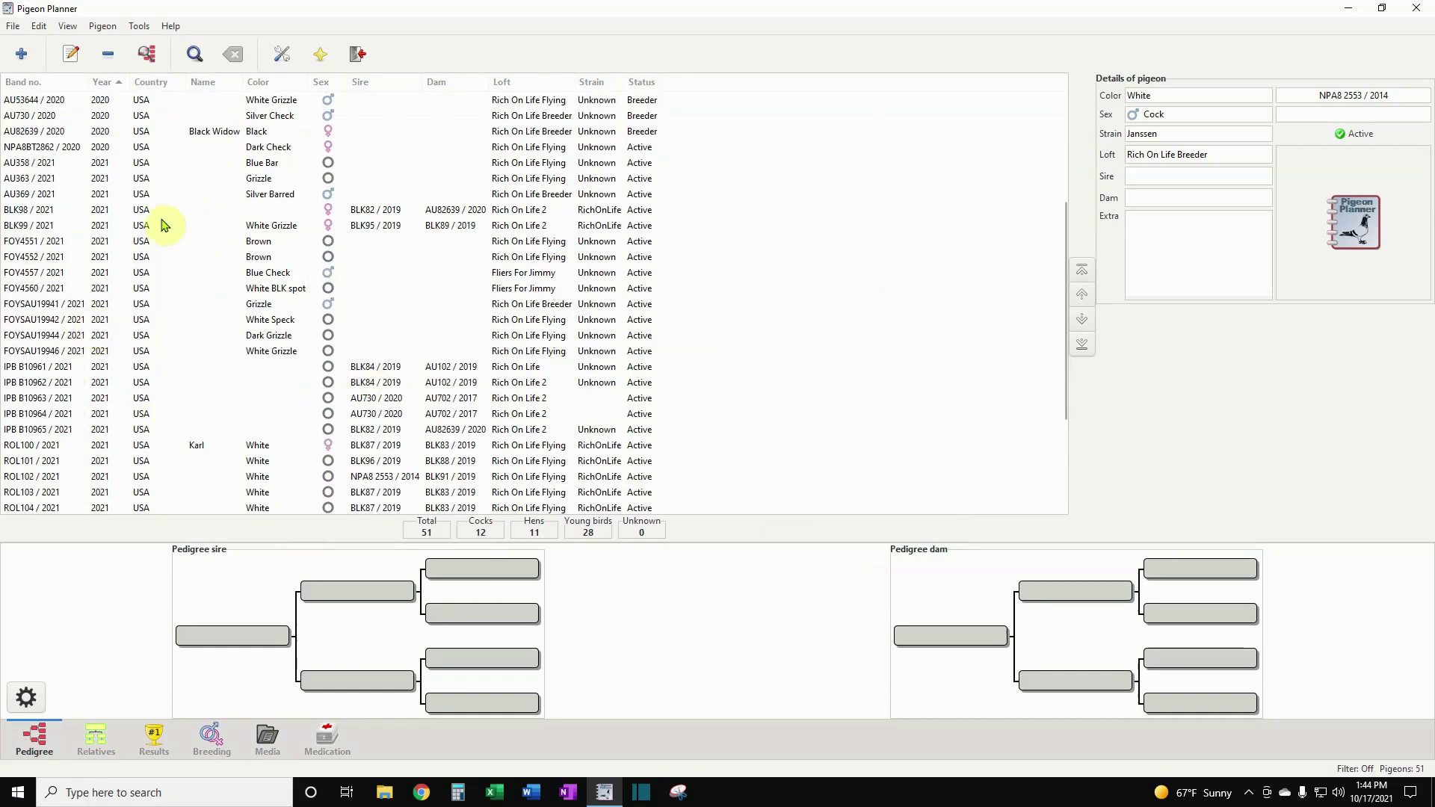
scroll(146, 236, "down", 1)
scroll(138, 251, "down", 3)
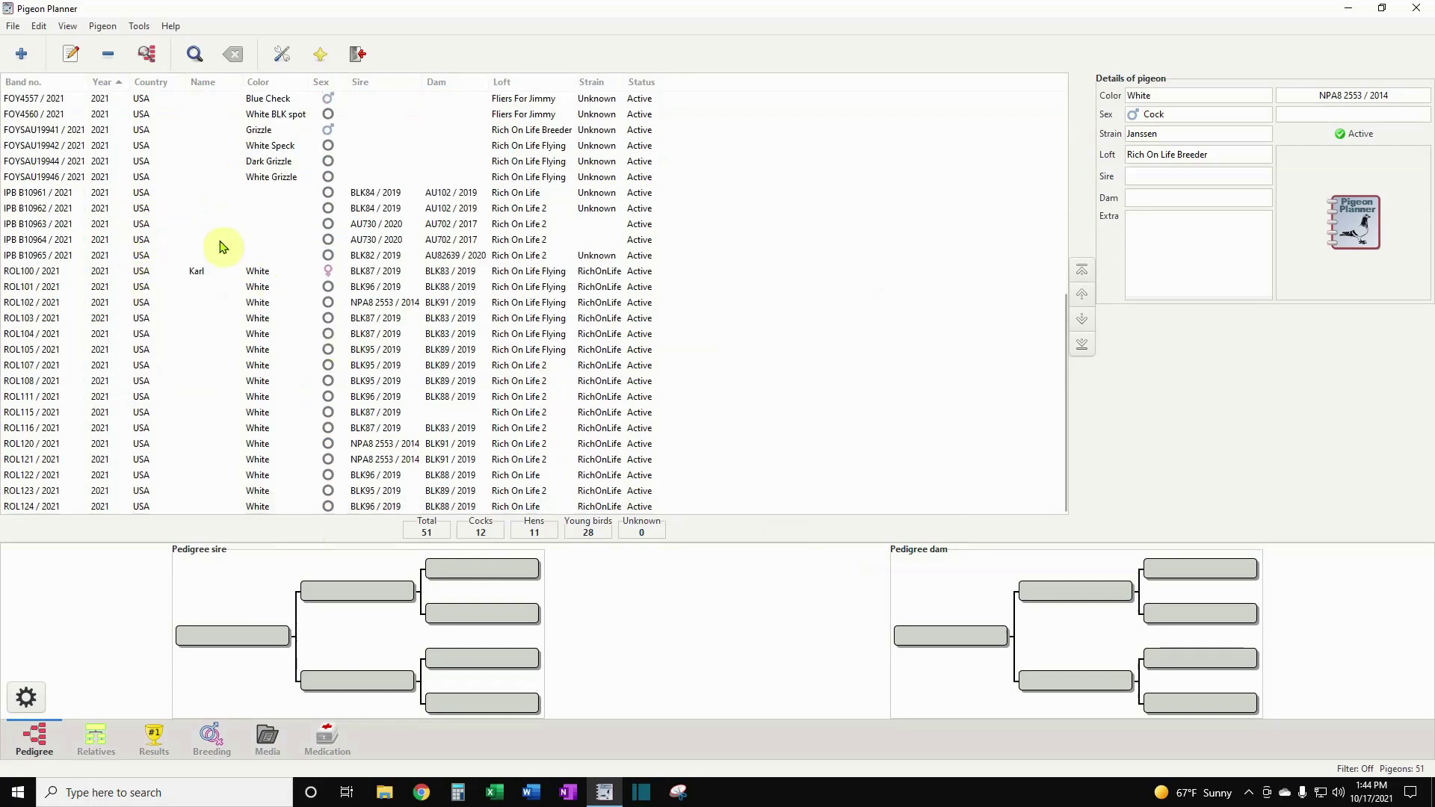
scroll(179, 273, "up", 8)
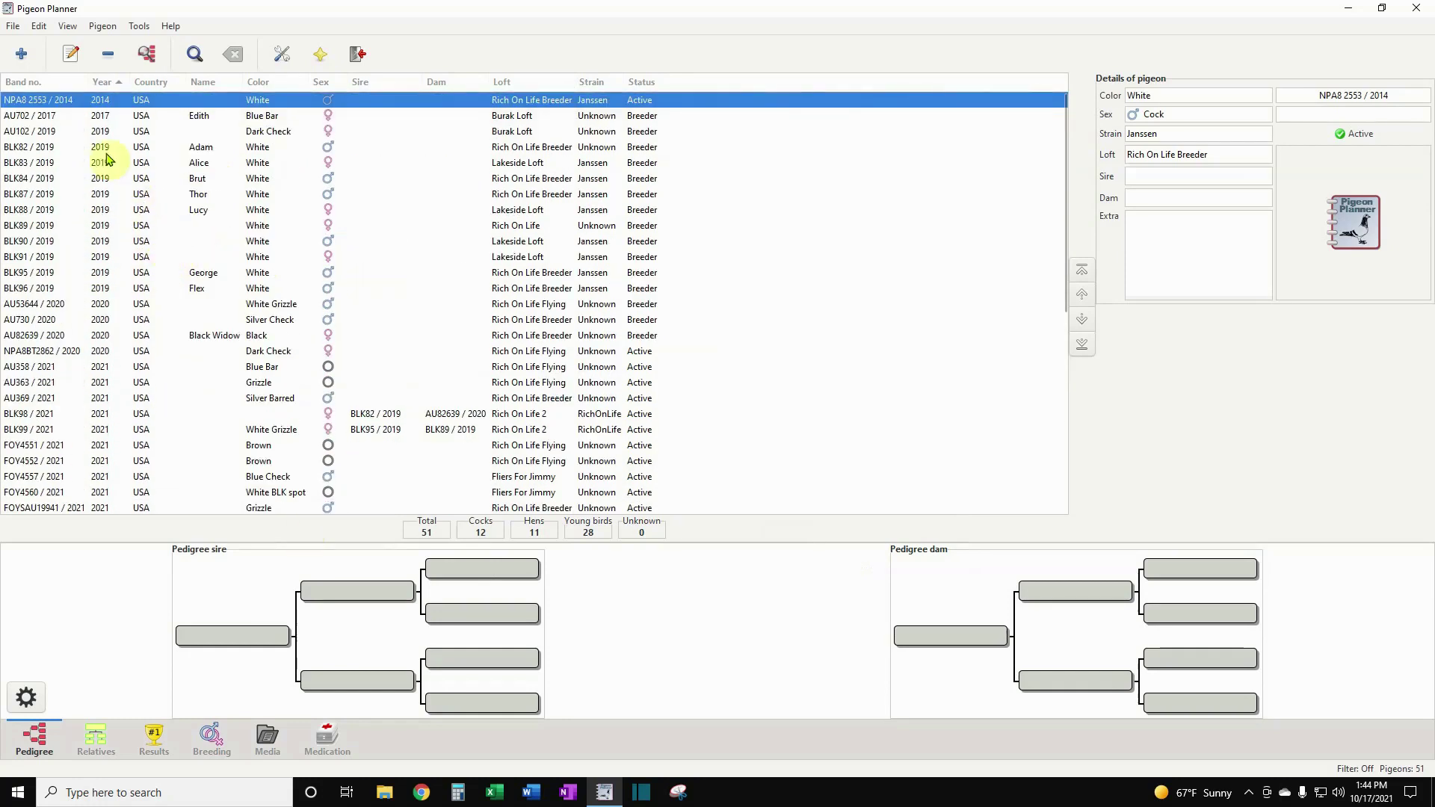
left_click(73, 30)
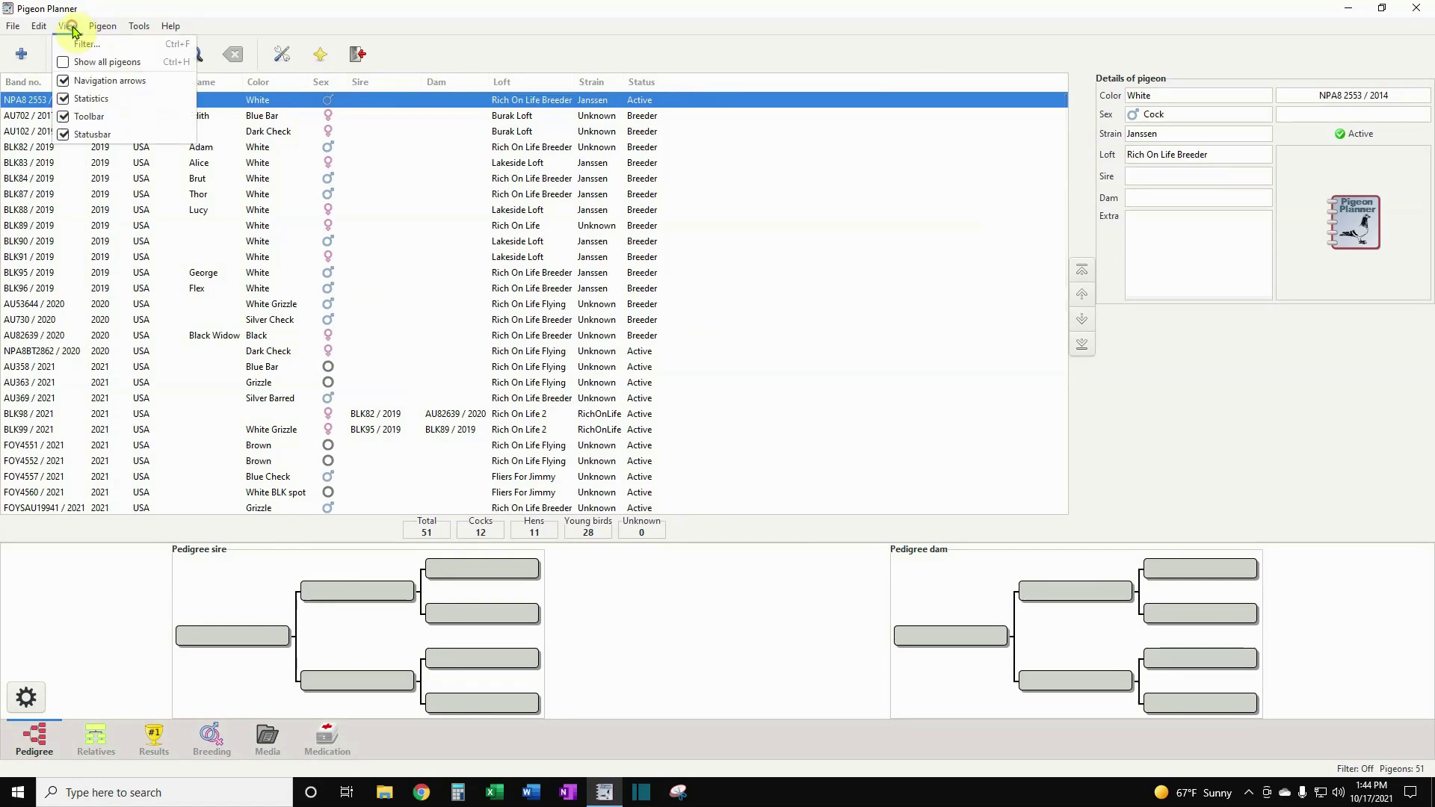
left_click(106, 62)
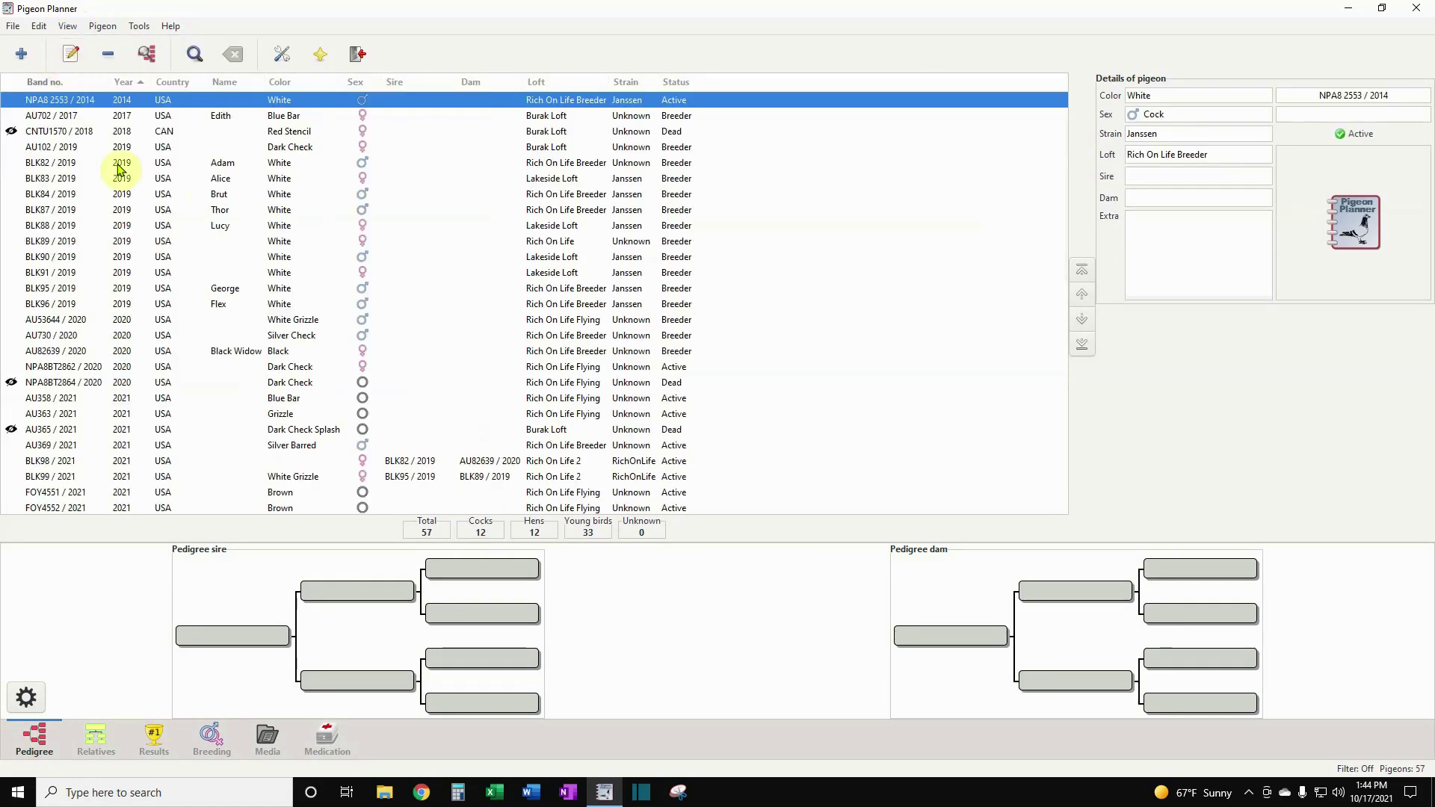
- Inspect the details of the hidden birds ROL106, ROL110 and ROL109, and turn off showing all pigeons
left_click(57, 193)
scroll(80, 282, "down", 8)
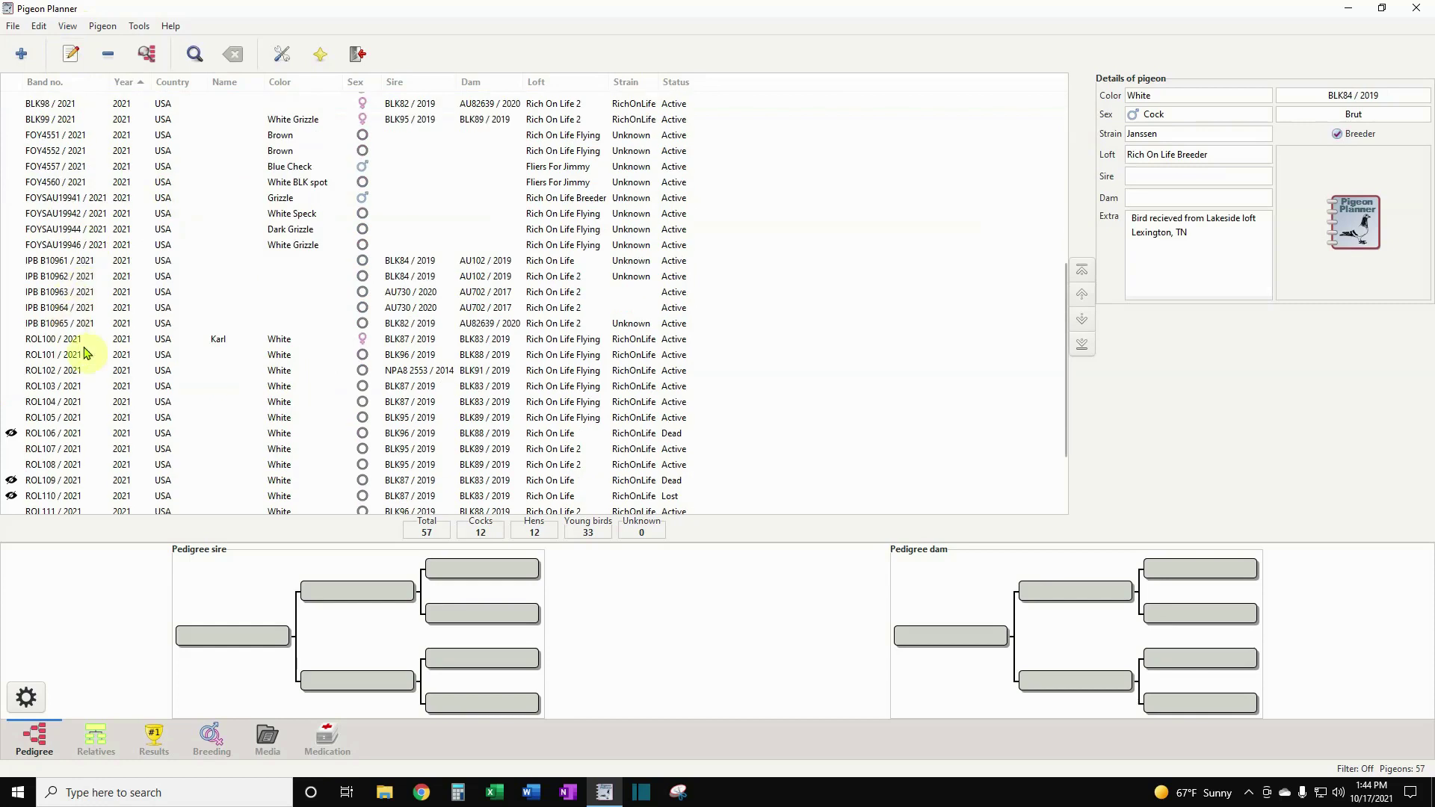
left_click(41, 436)
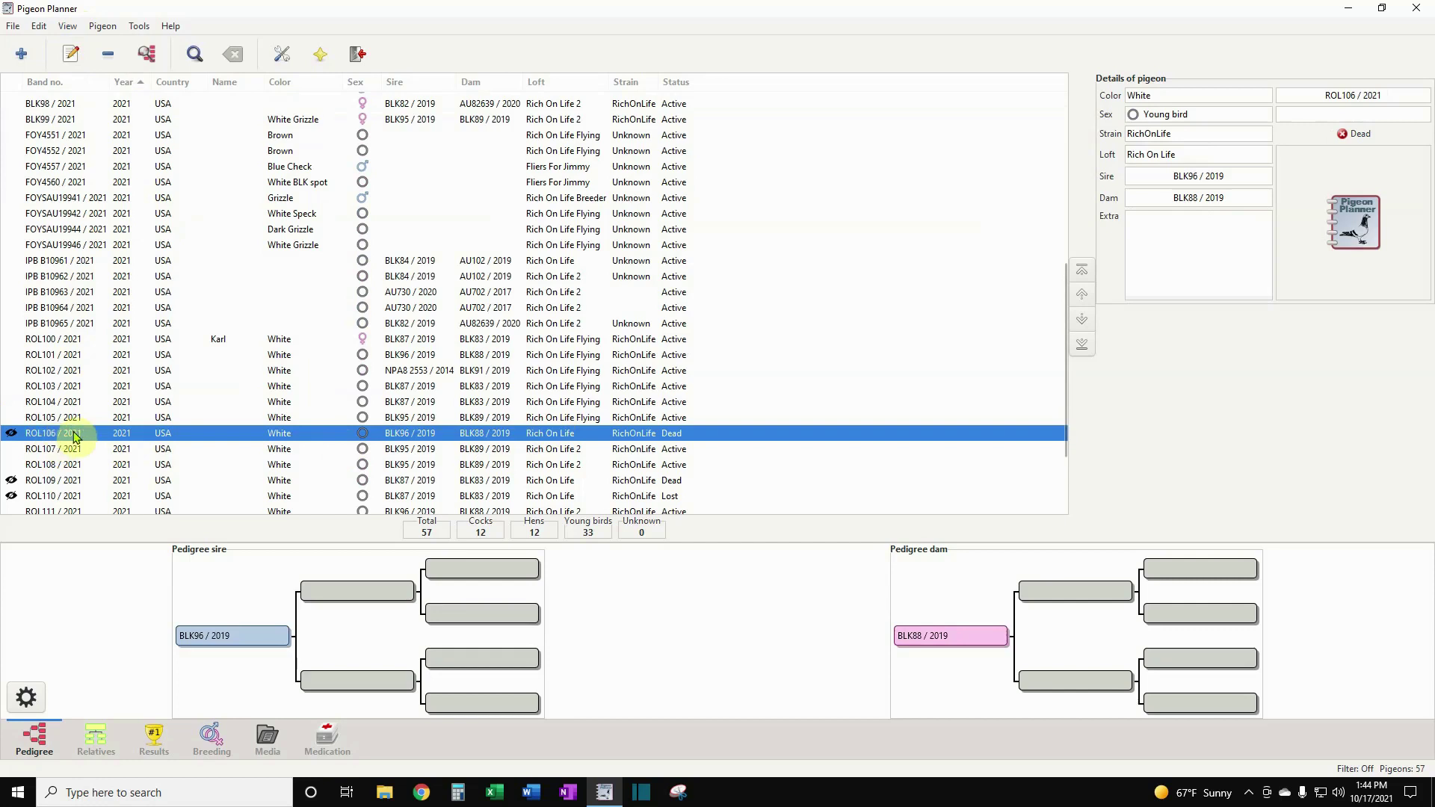
left_click(45, 497)
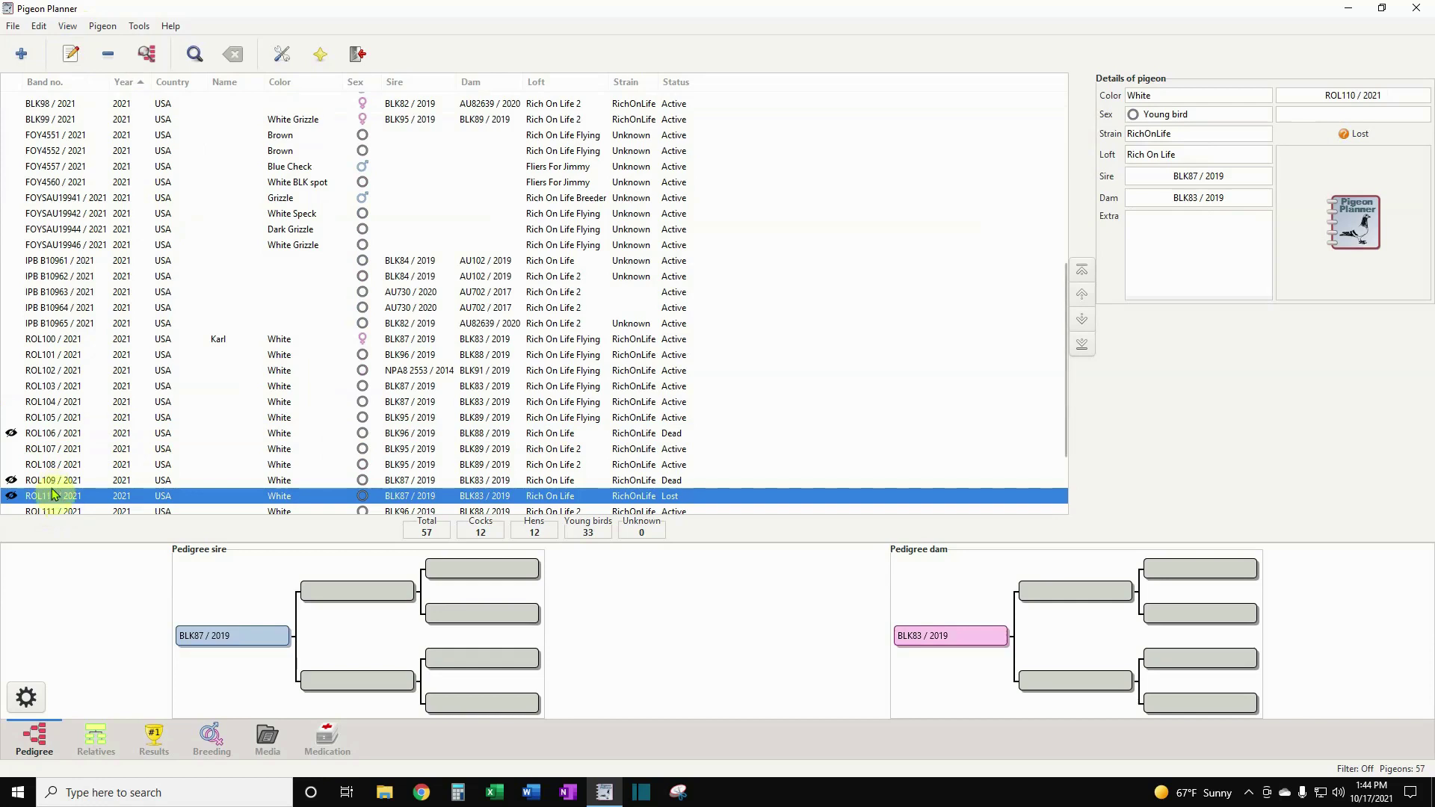
left_click(46, 482)
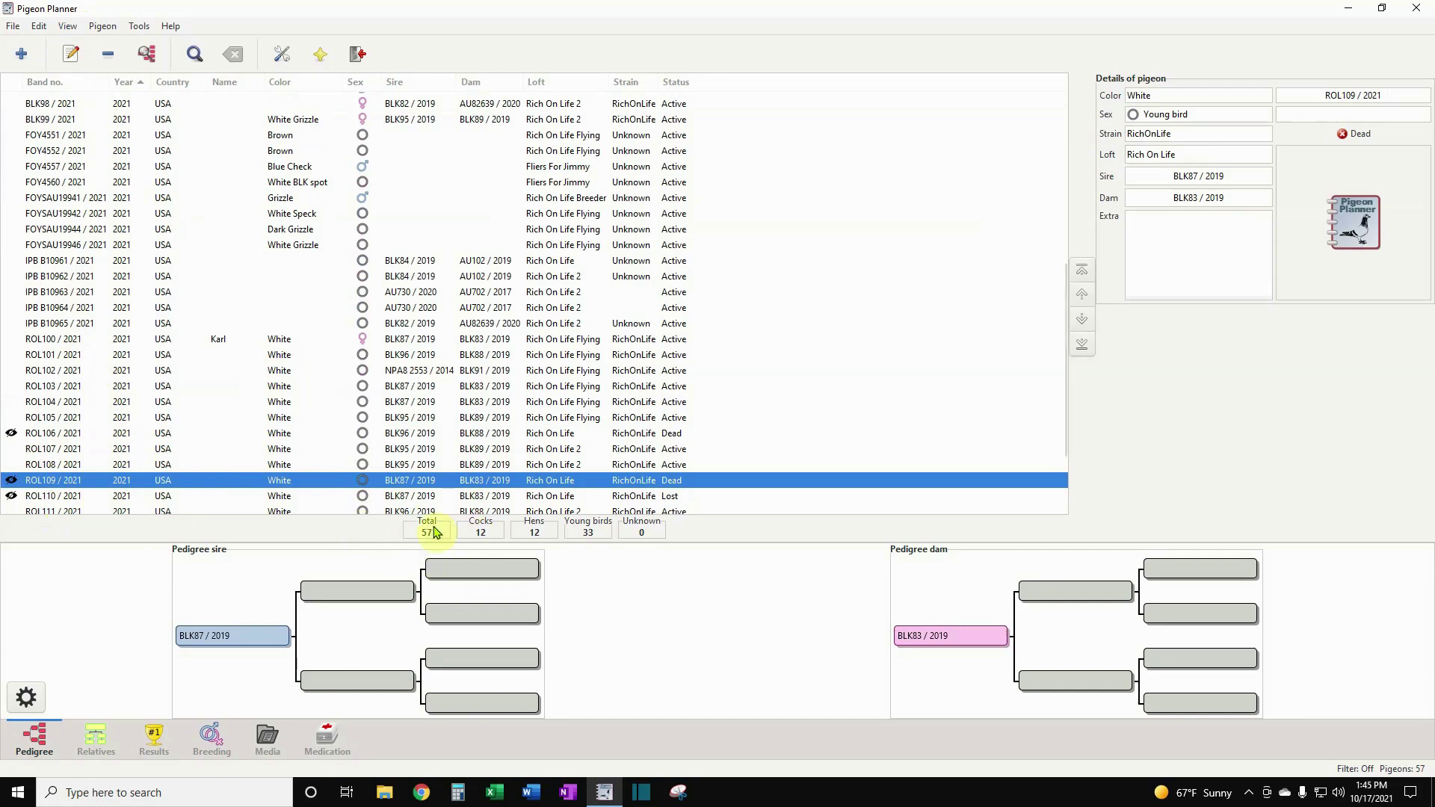
left_click(67, 27)
left_click(65, 62)
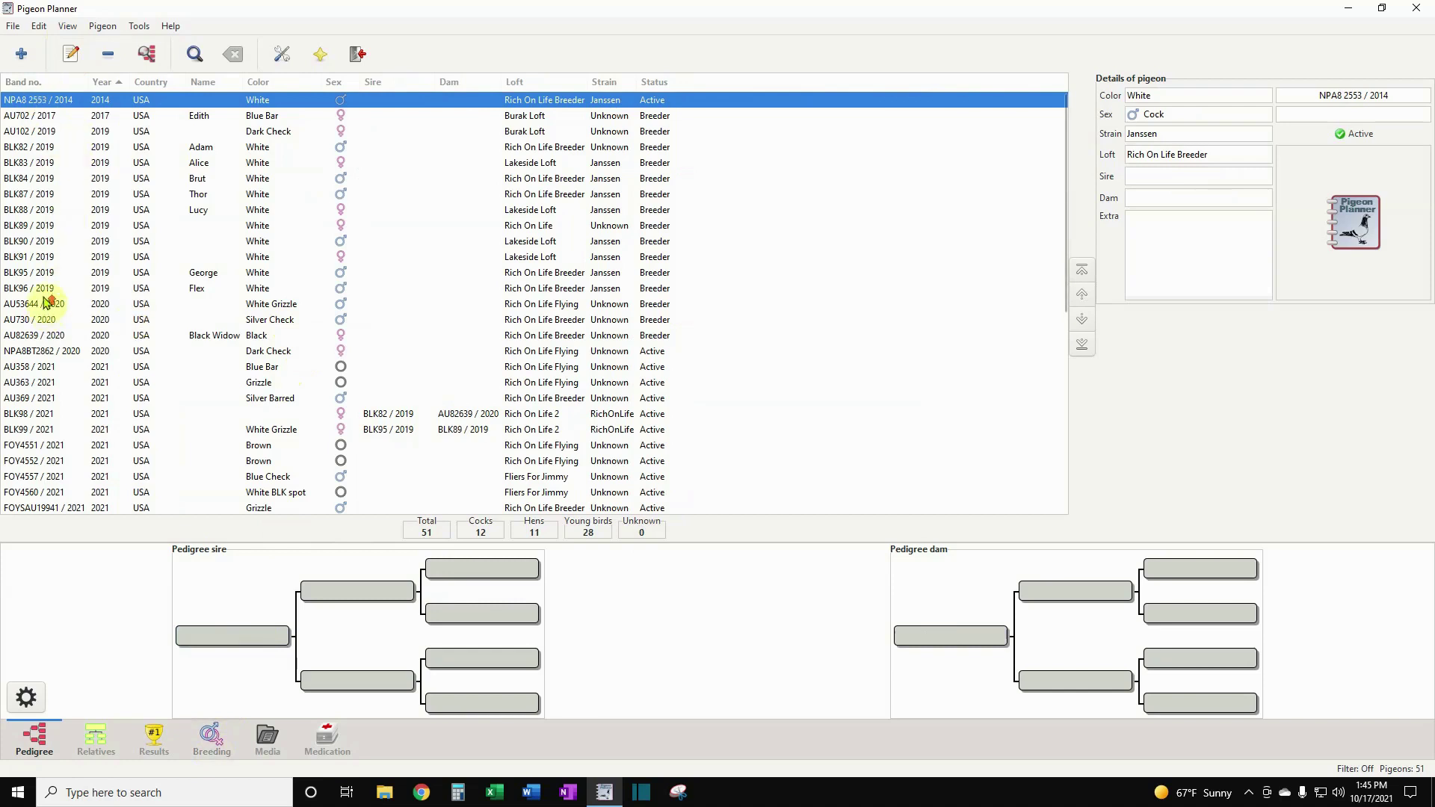
- View the breeding records of cock BLK87 / 2019 and select young bird ROL105 / 2021
left_click(33, 195)
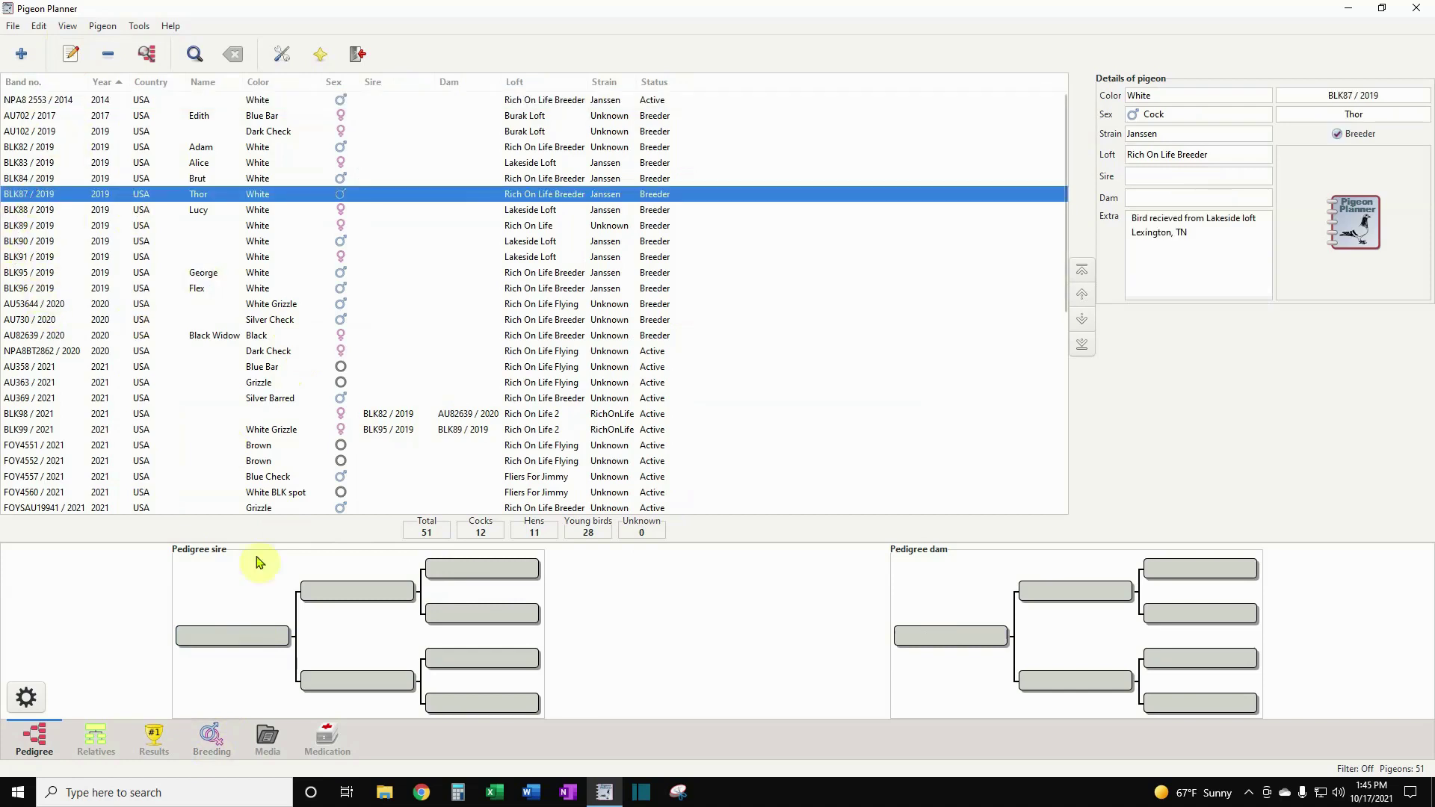
left_click(222, 757)
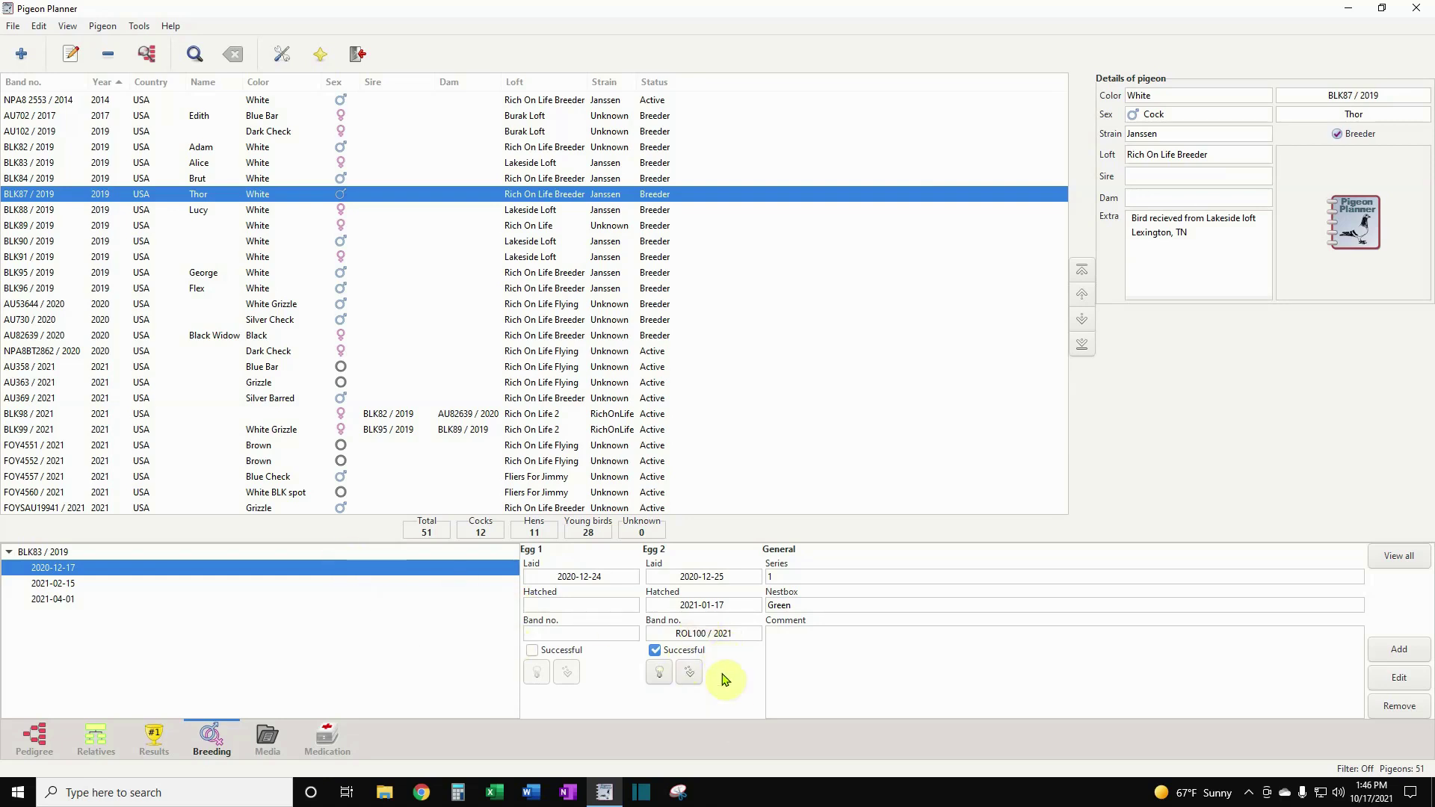
scroll(203, 398, "down", 4)
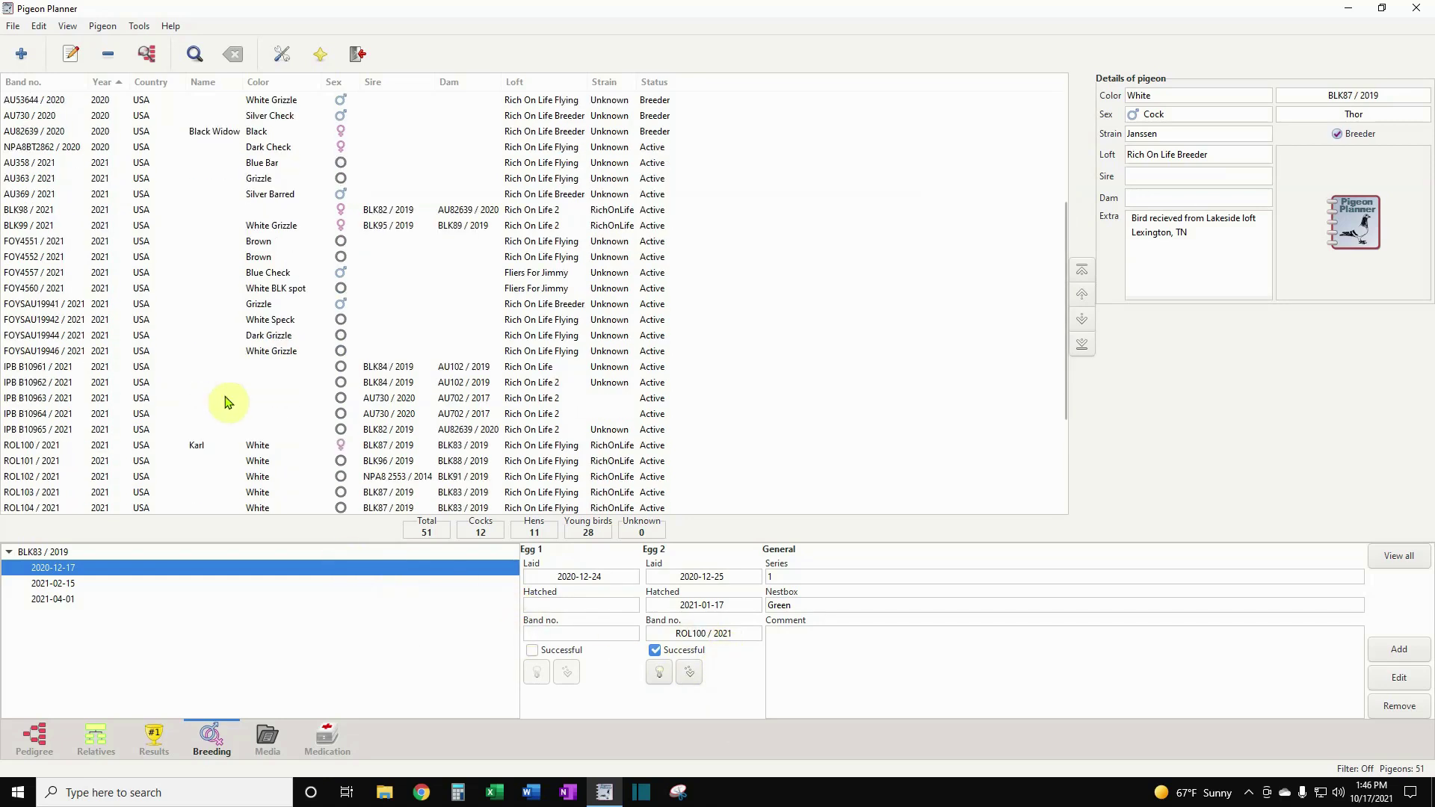
scroll(224, 401, "down", 3)
left_click(28, 371)
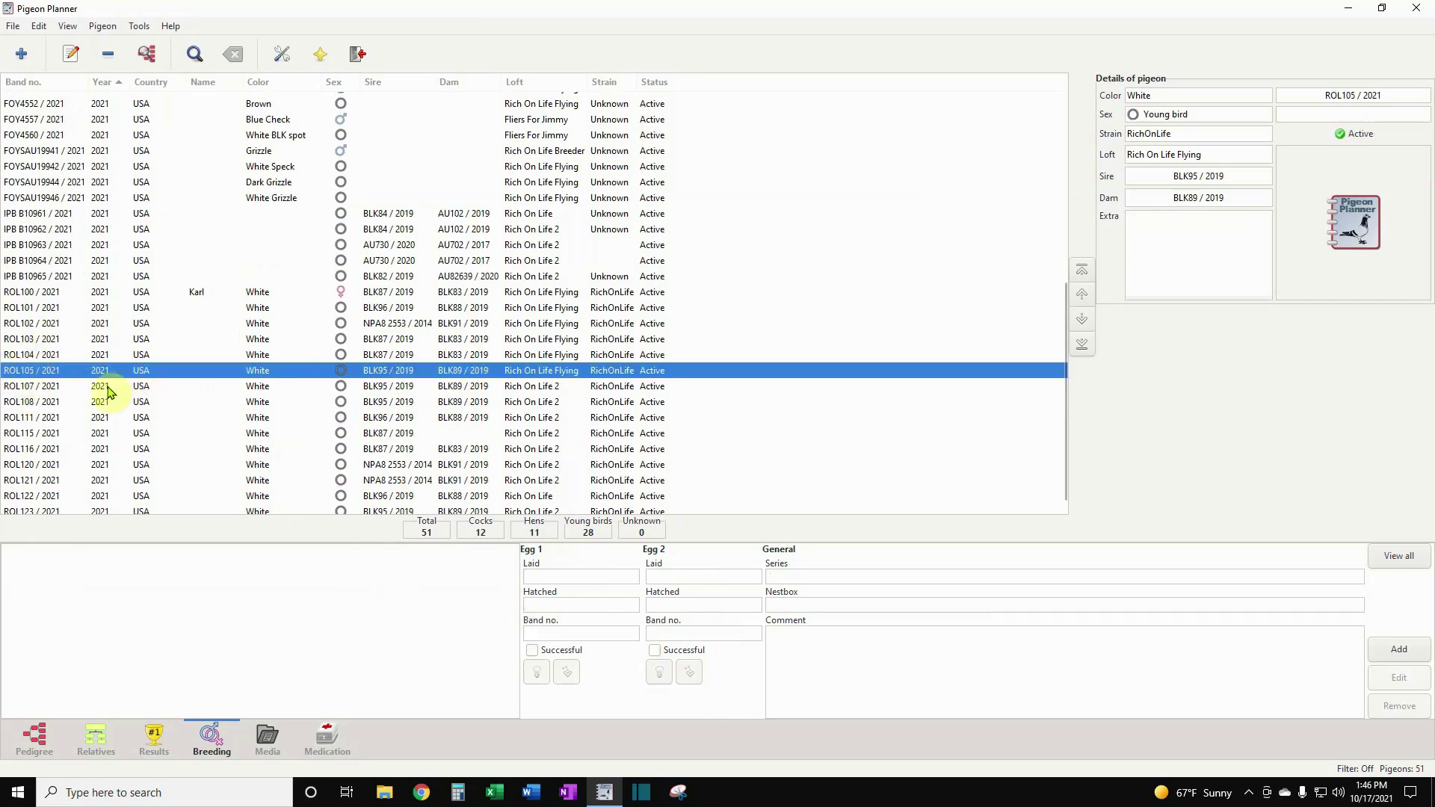
- Start a breeding record for ROL105 / 2021 dated 2021-10-19, with hen ROL100 / 2021 as the mate
left_click(1398, 651)
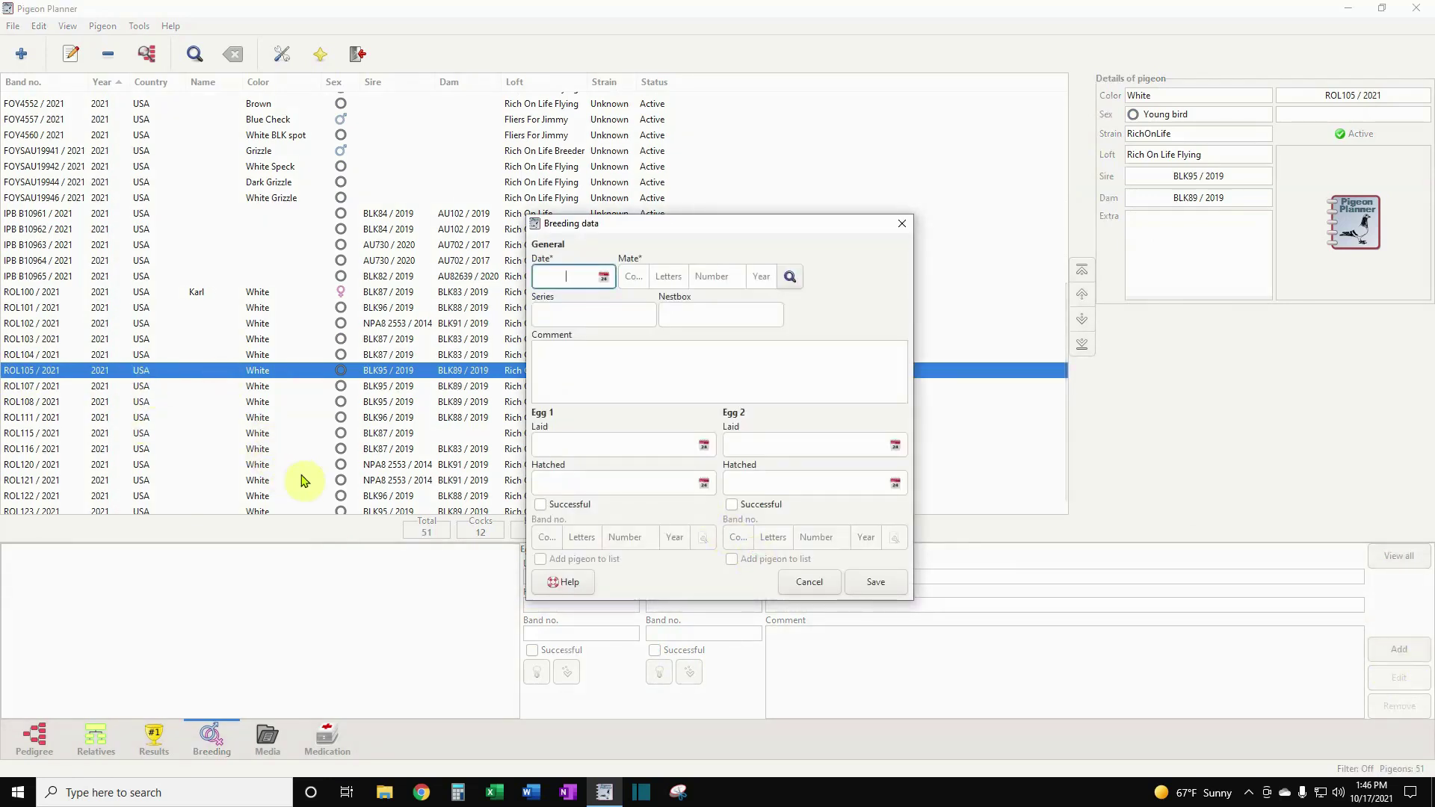
left_click(604, 277)
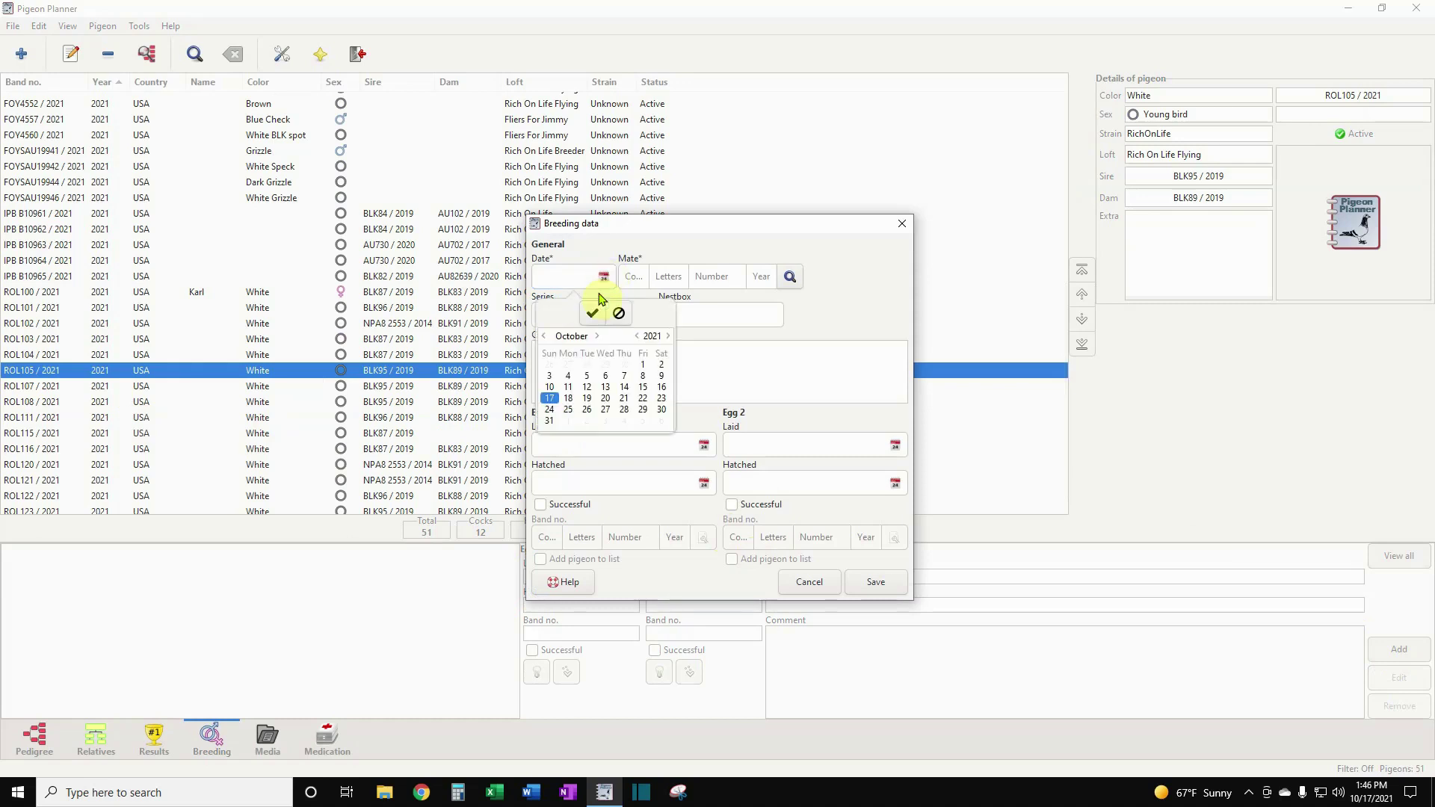
left_click(588, 399)
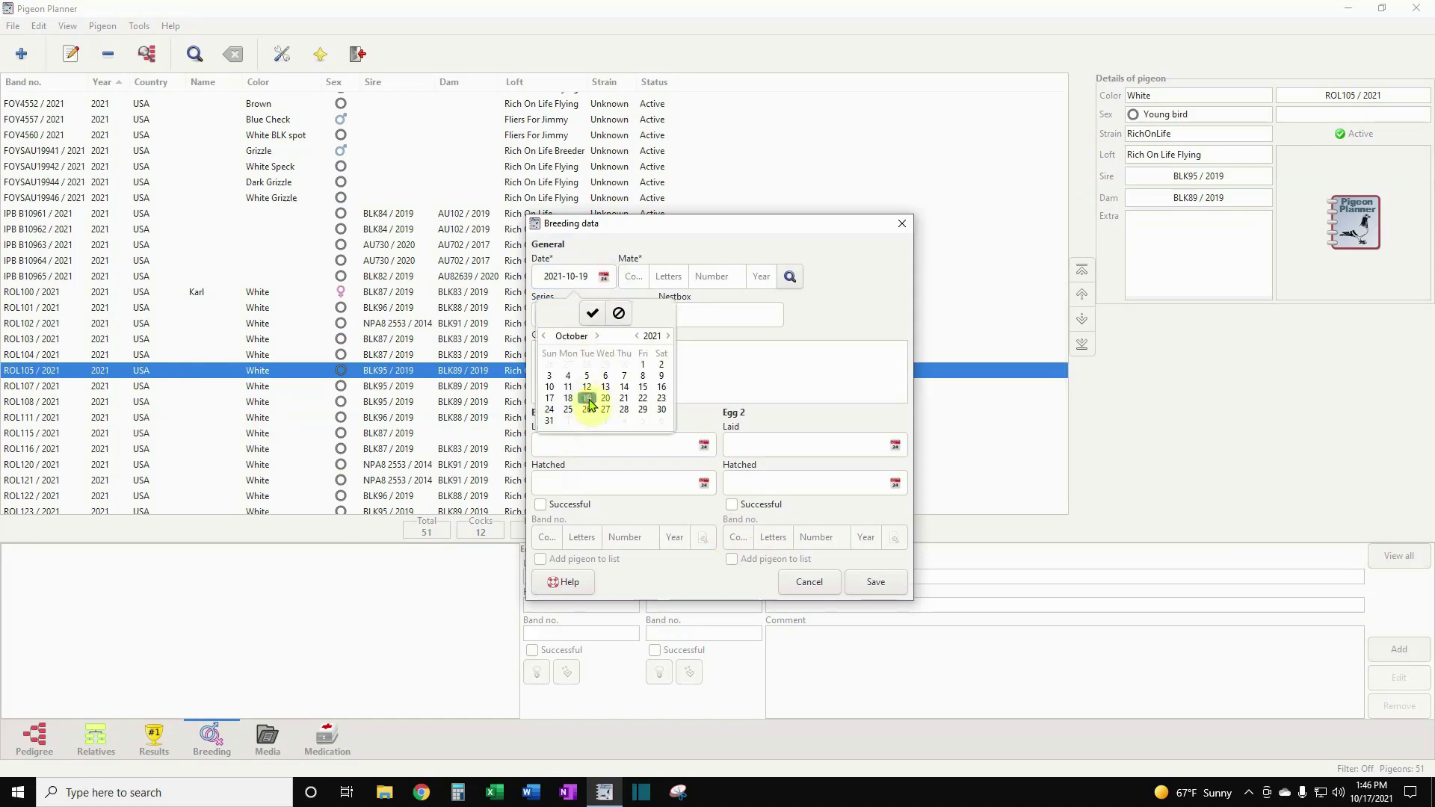
left_click(791, 278)
left_click(791, 277)
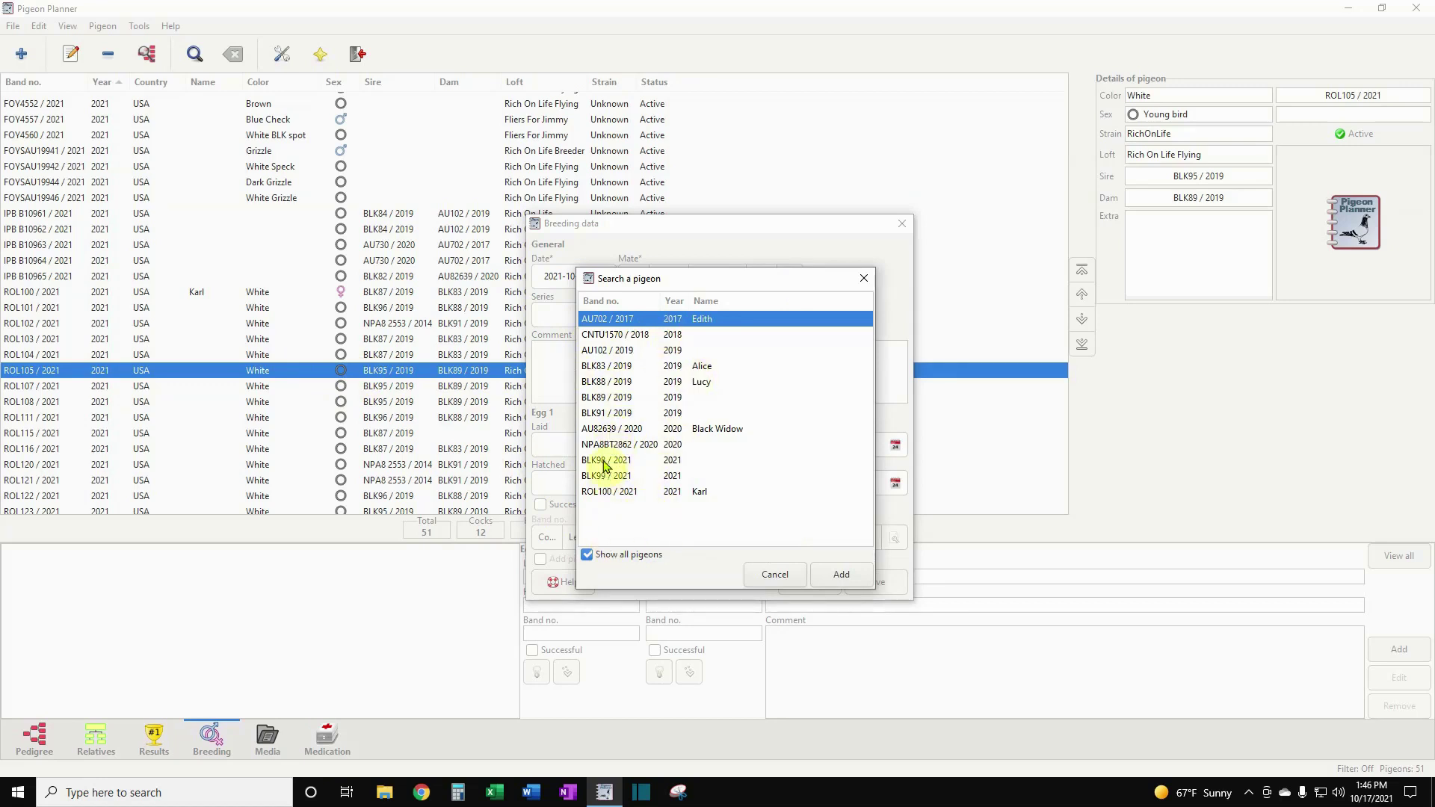
left_click(604, 491)
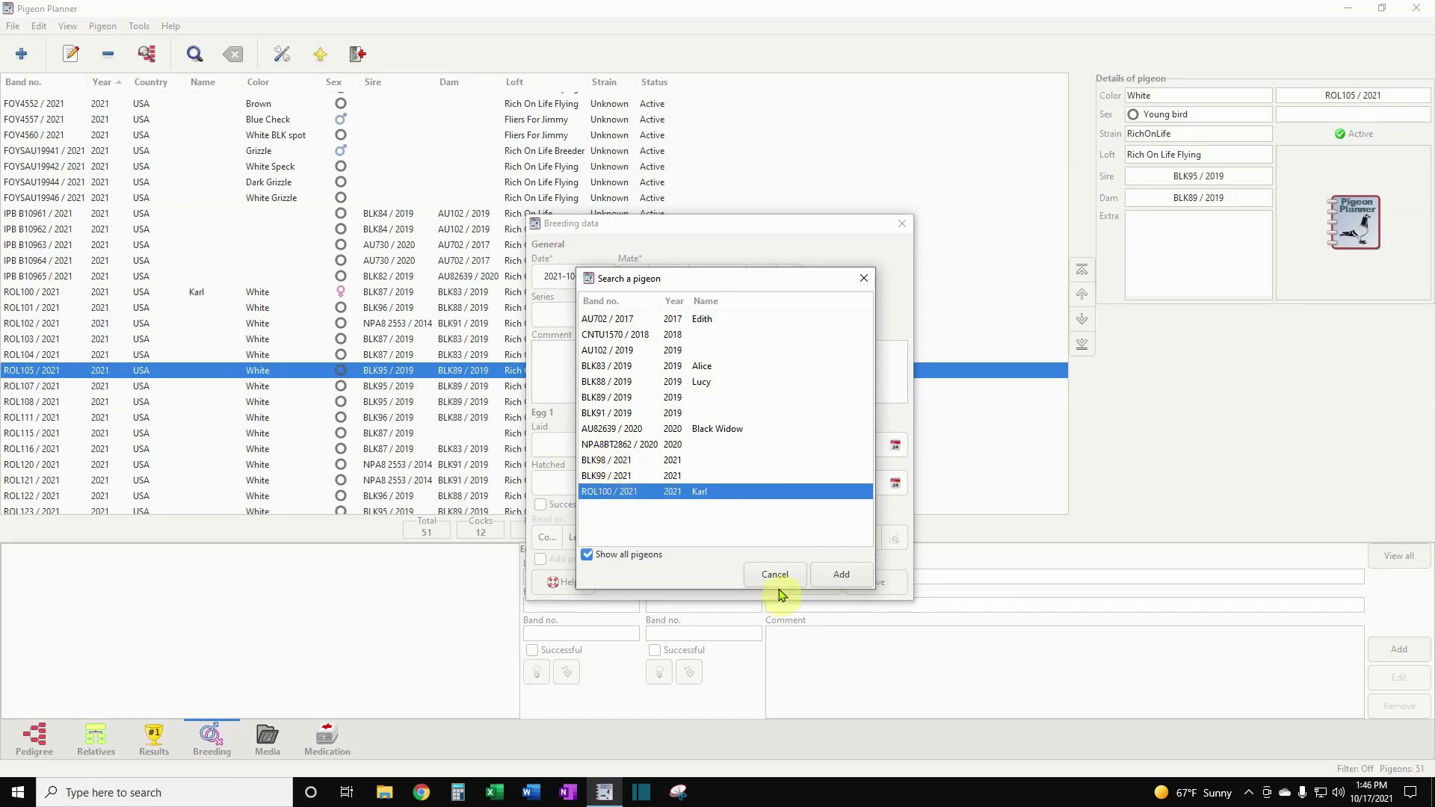
left_click(842, 575)
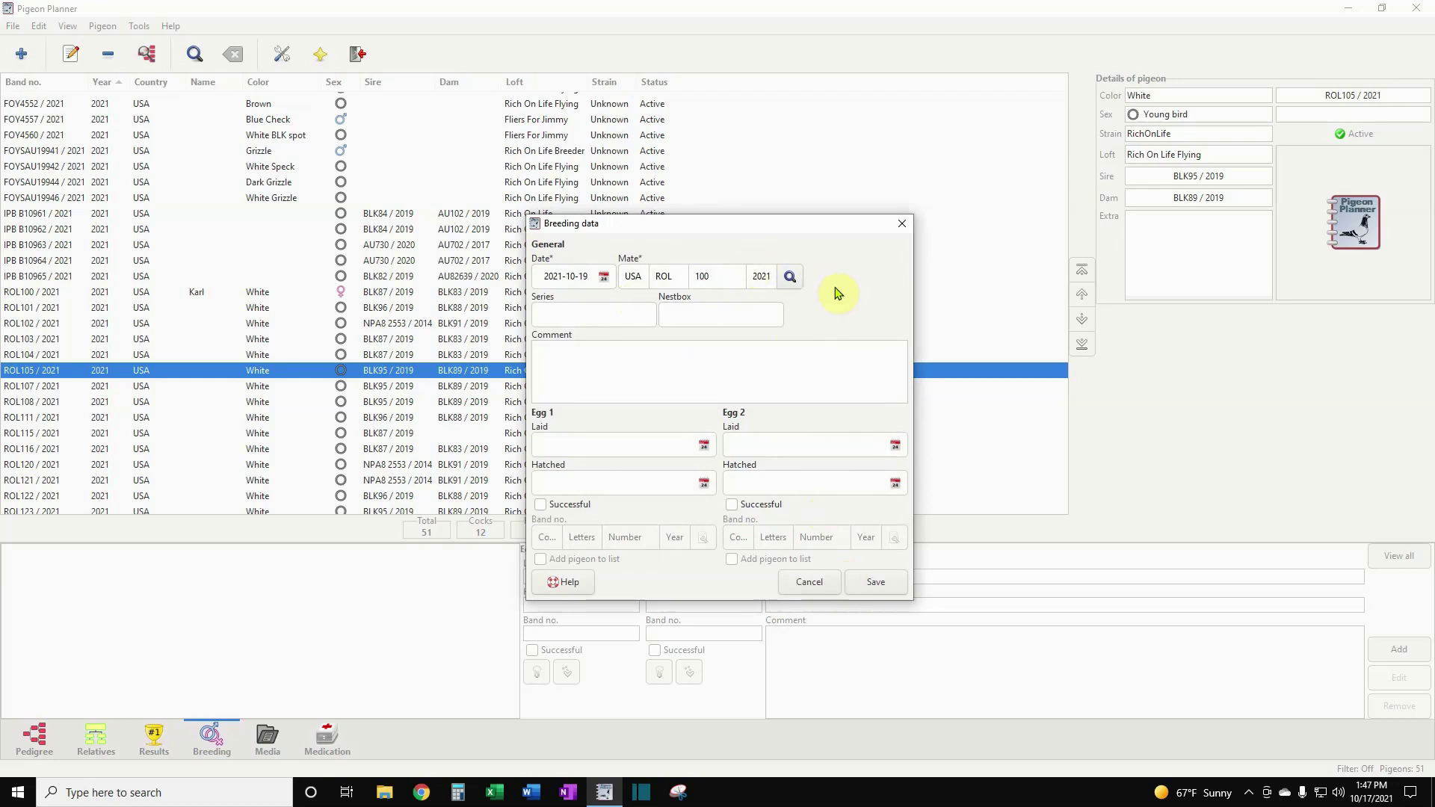
- Set the series and nestbox to 1, and the laid dates to 2021-10-20 for egg 1 and 2021-10-21 for egg 2
left_click(582, 312)
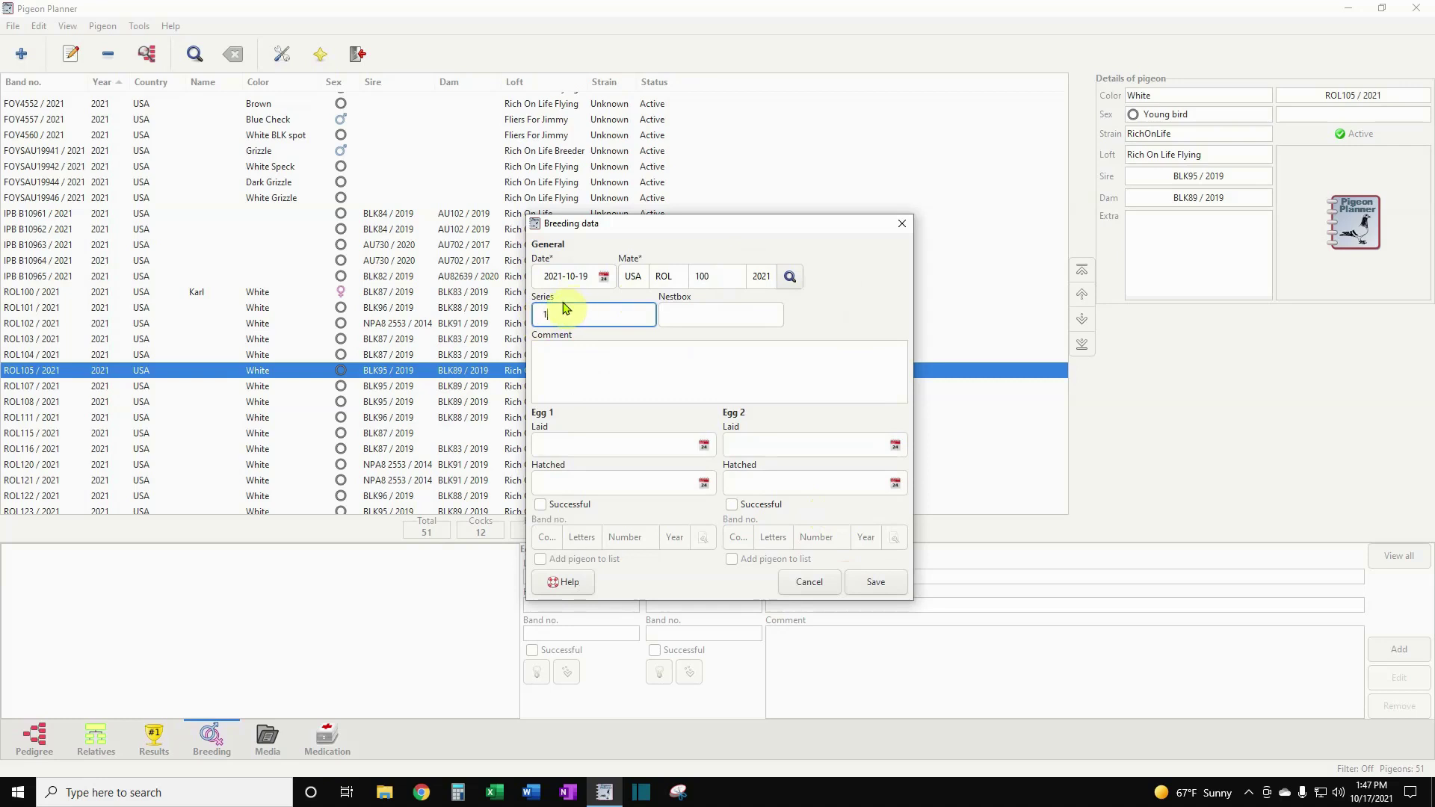
left_click(705, 317)
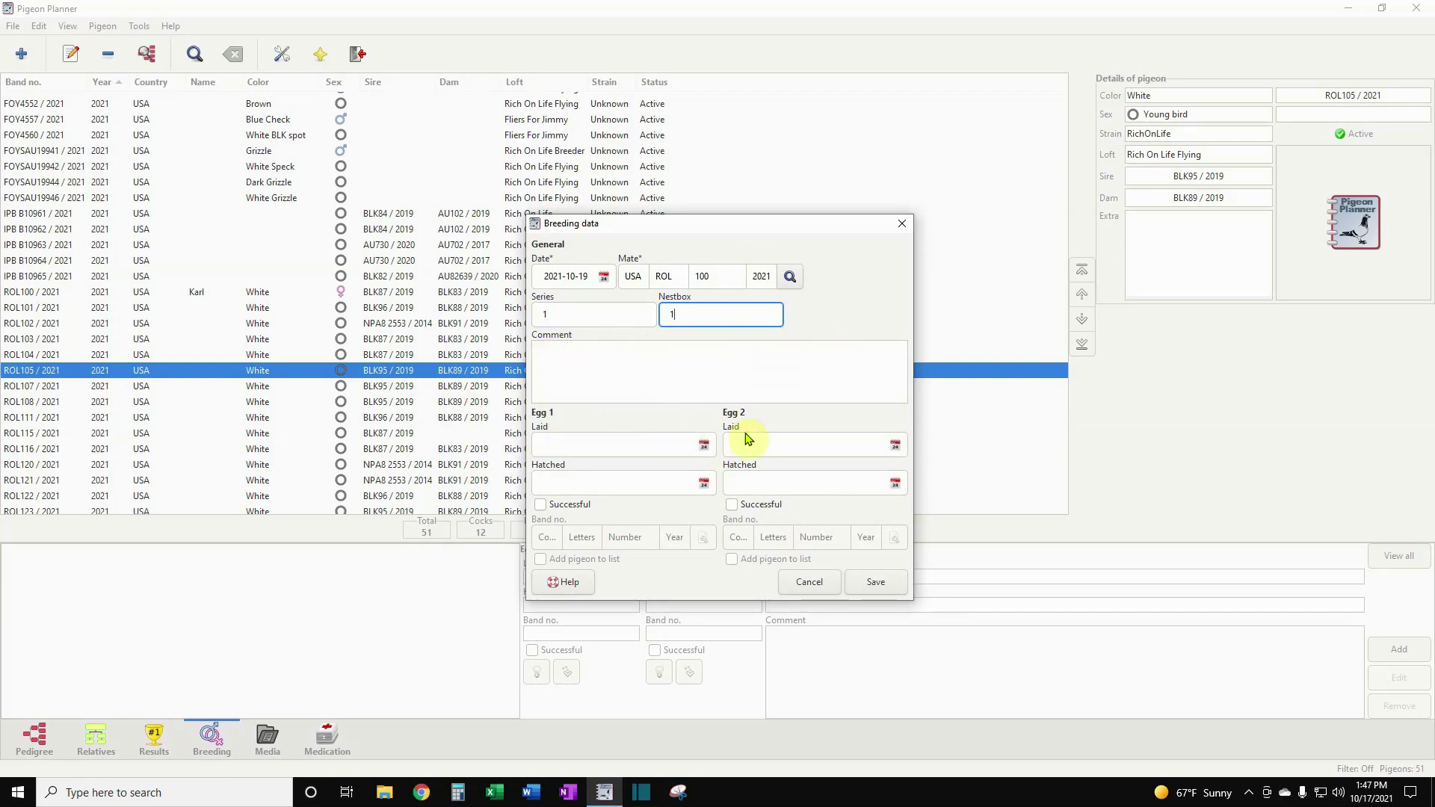
left_click(704, 446)
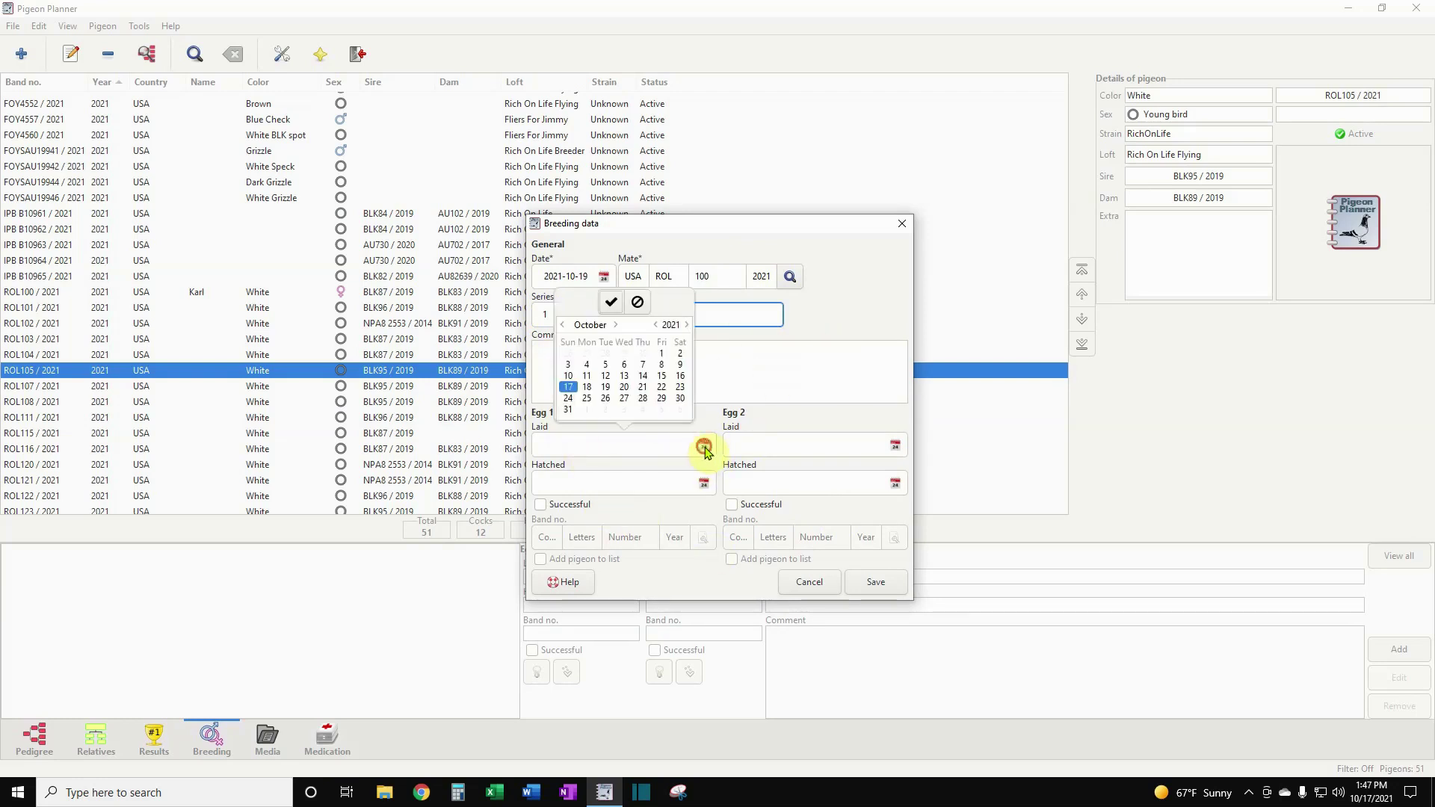
left_click(624, 388)
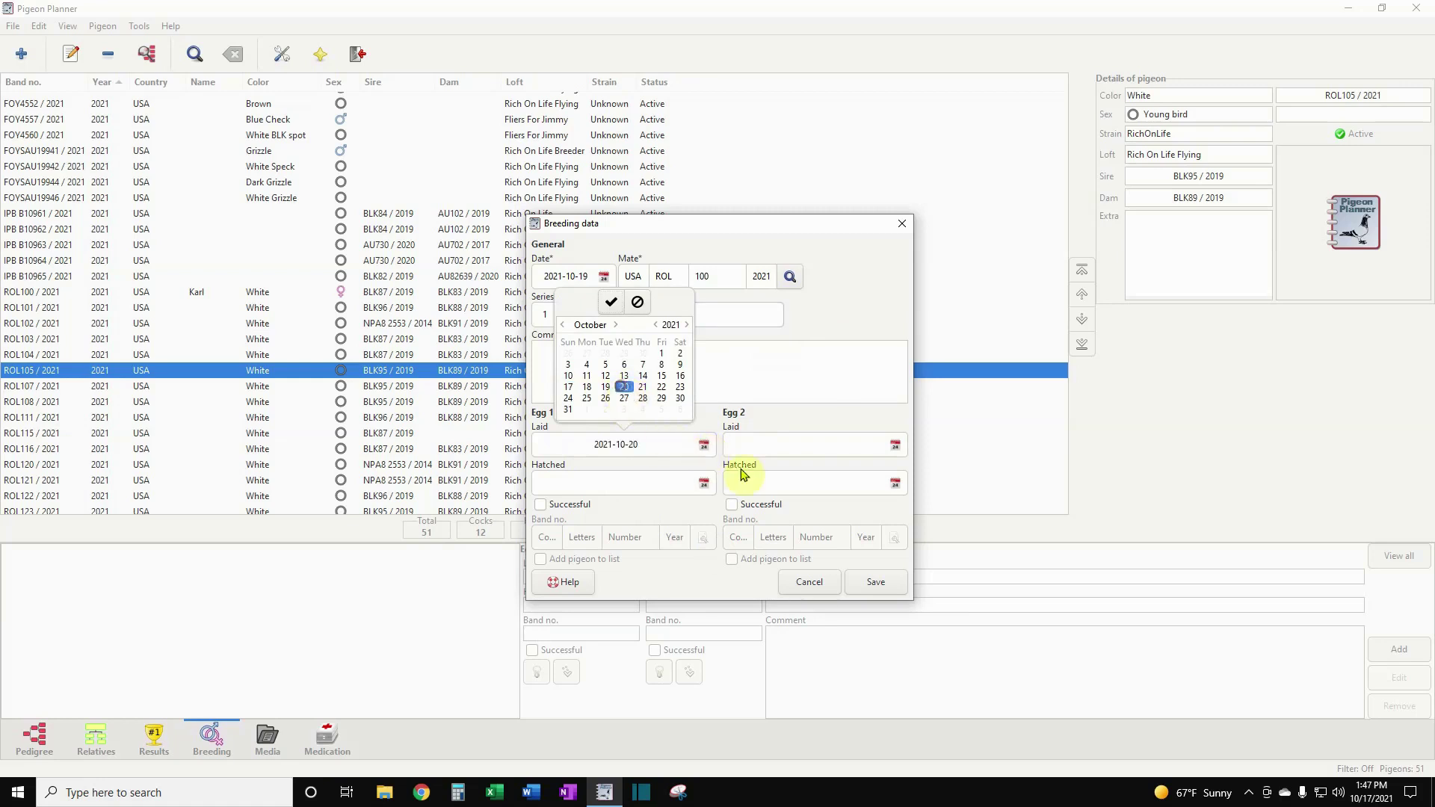
left_click(895, 444)
left_click(895, 444)
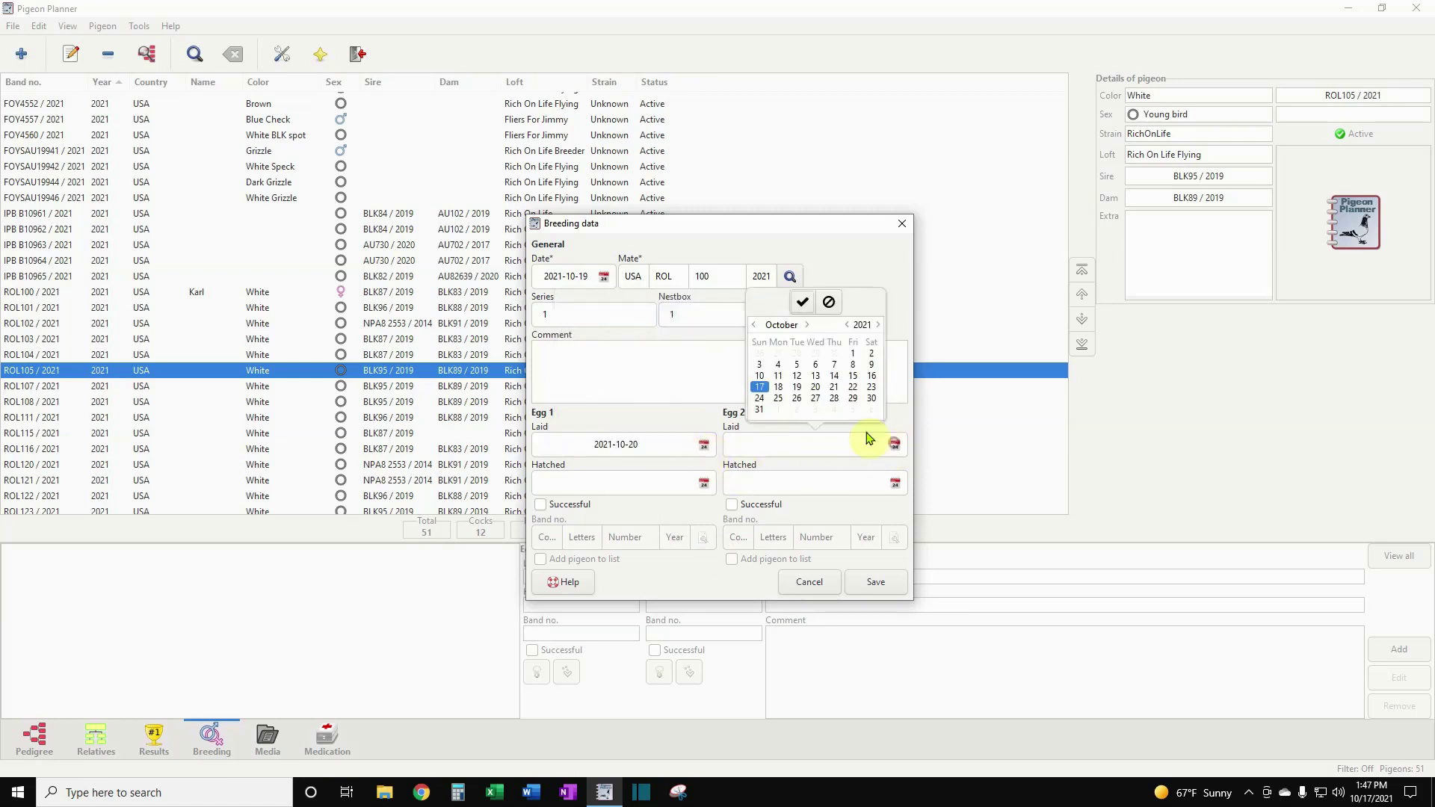
left_click(834, 387)
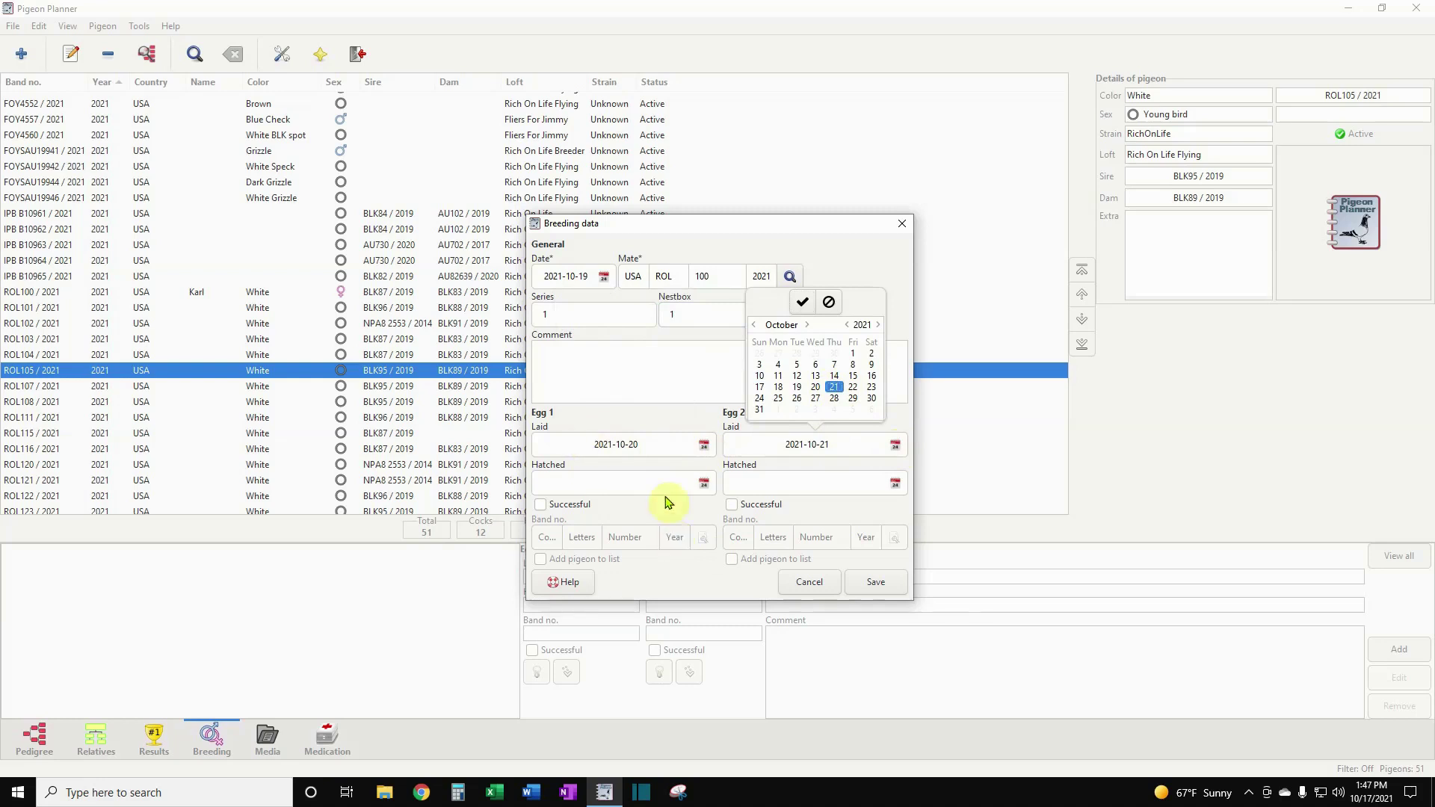
- Set the hatched dates to 2021-10-27 for egg 1 and 2021-10-29 for egg 2
left_click(704, 484)
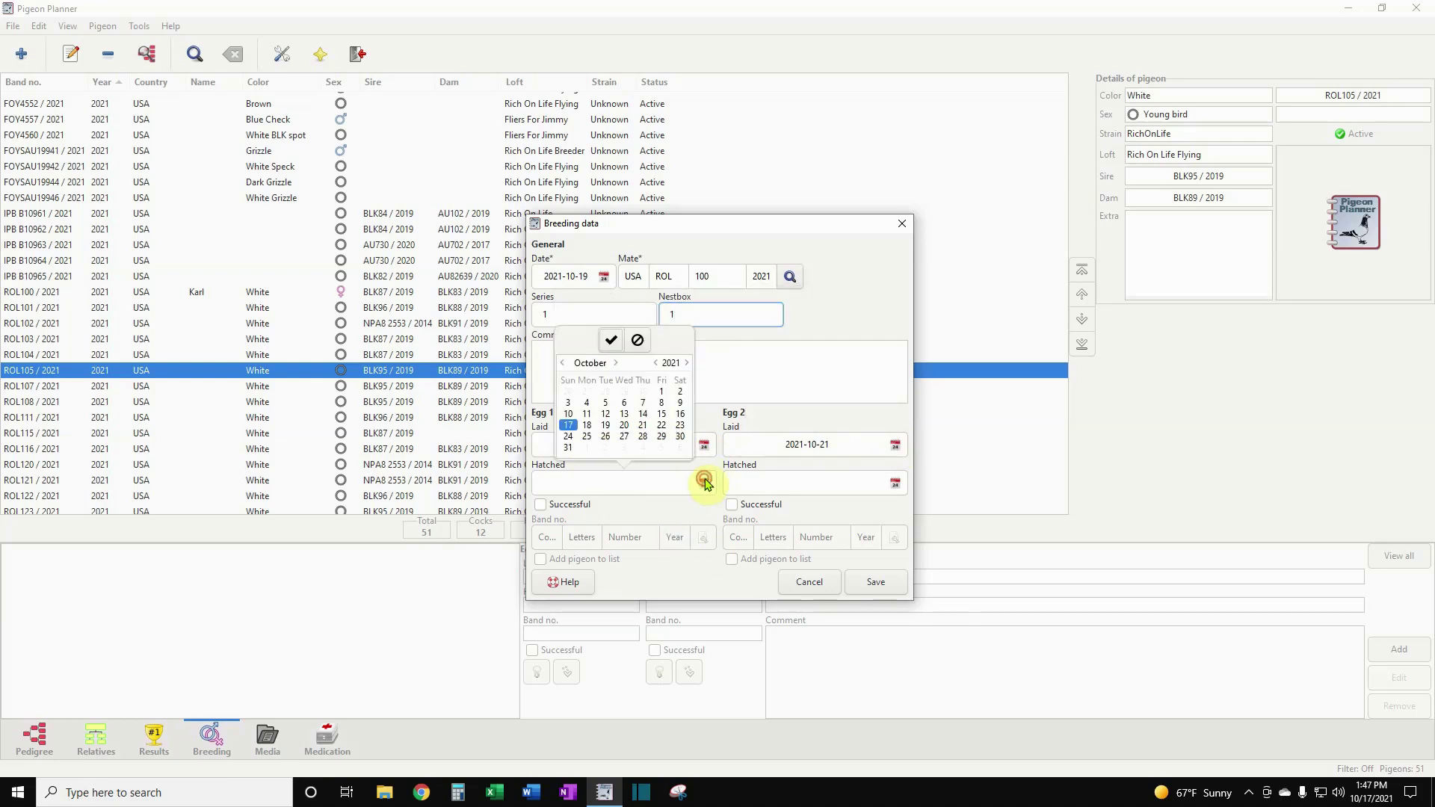
left_click(625, 439)
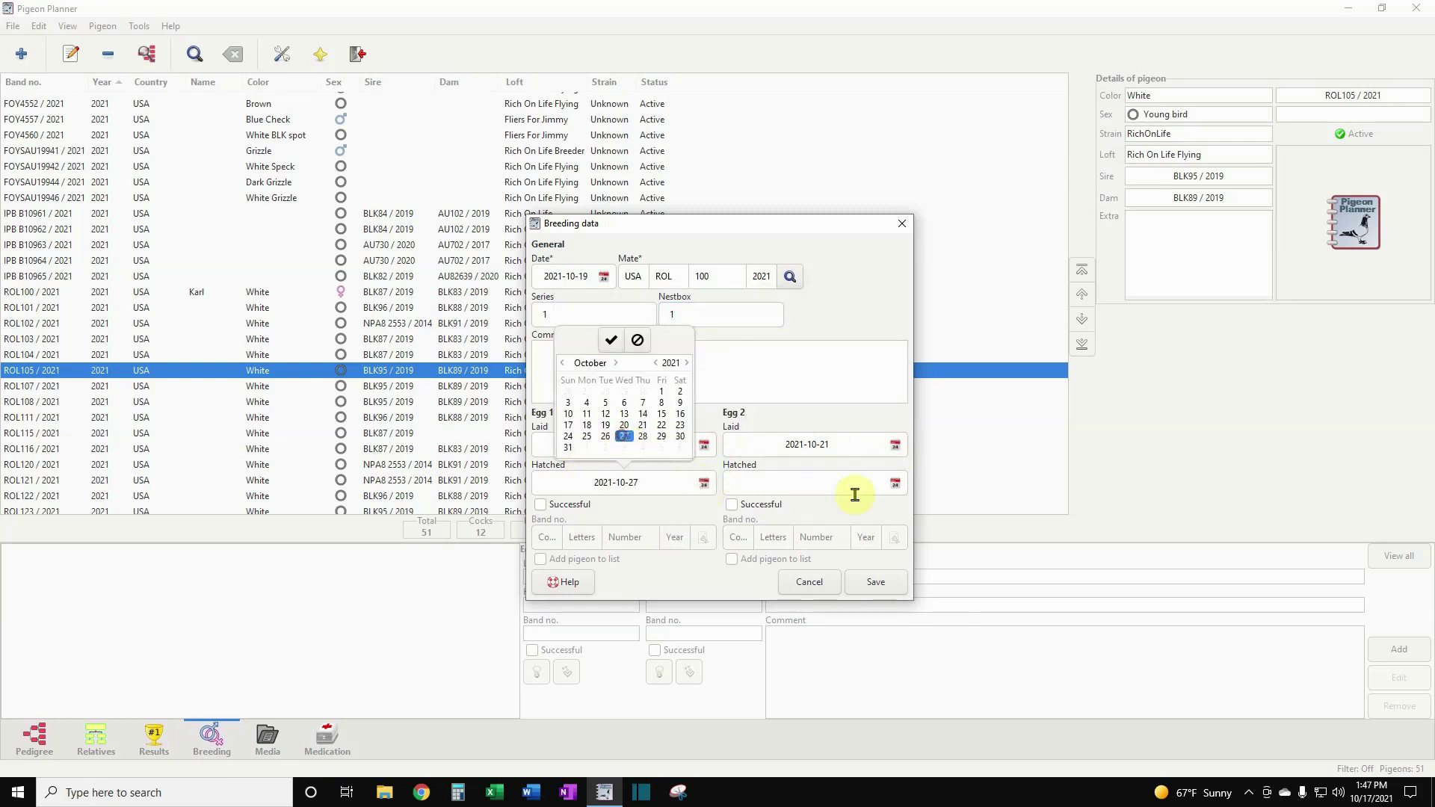
left_click(896, 488)
left_click(896, 487)
left_click(853, 436)
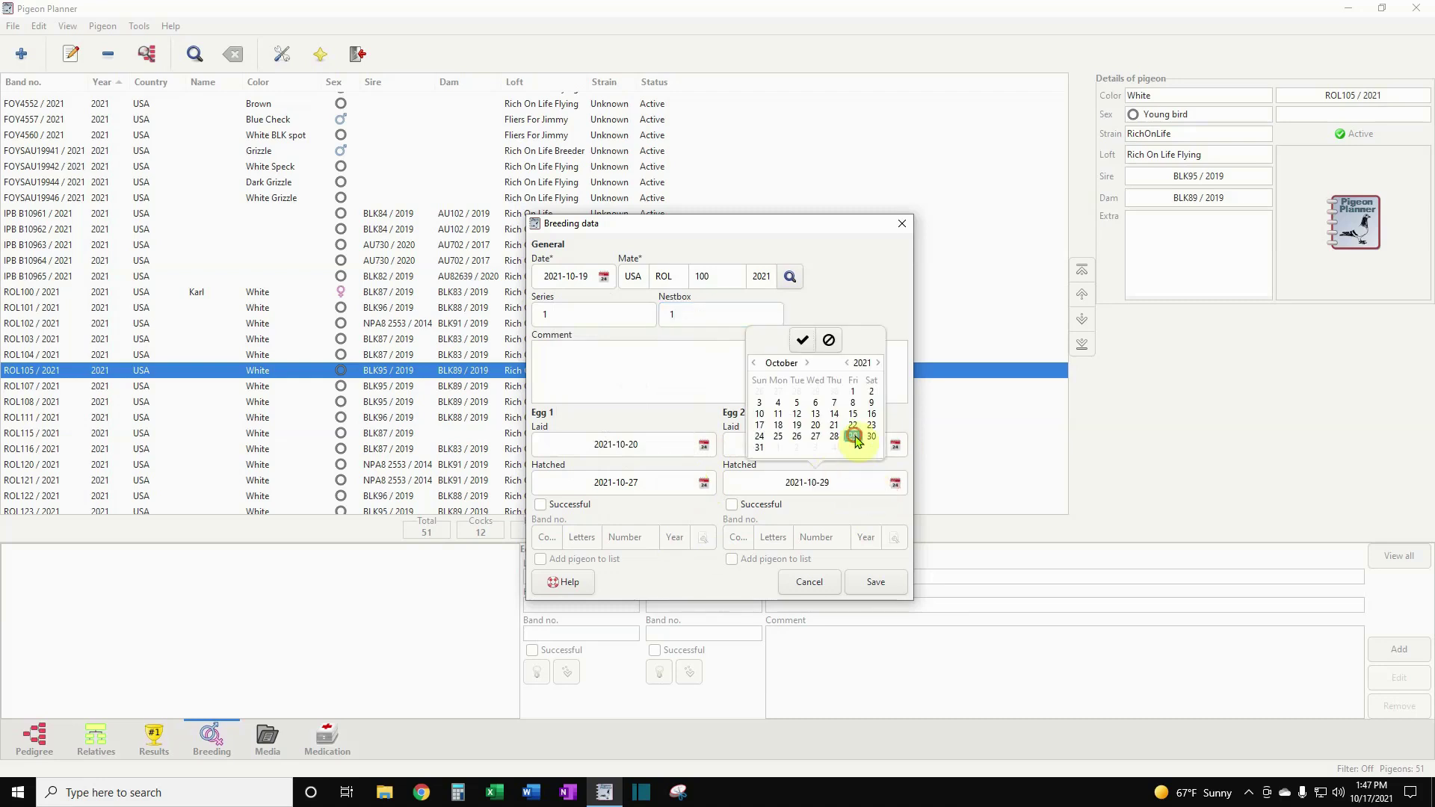
left_click(689, 511)
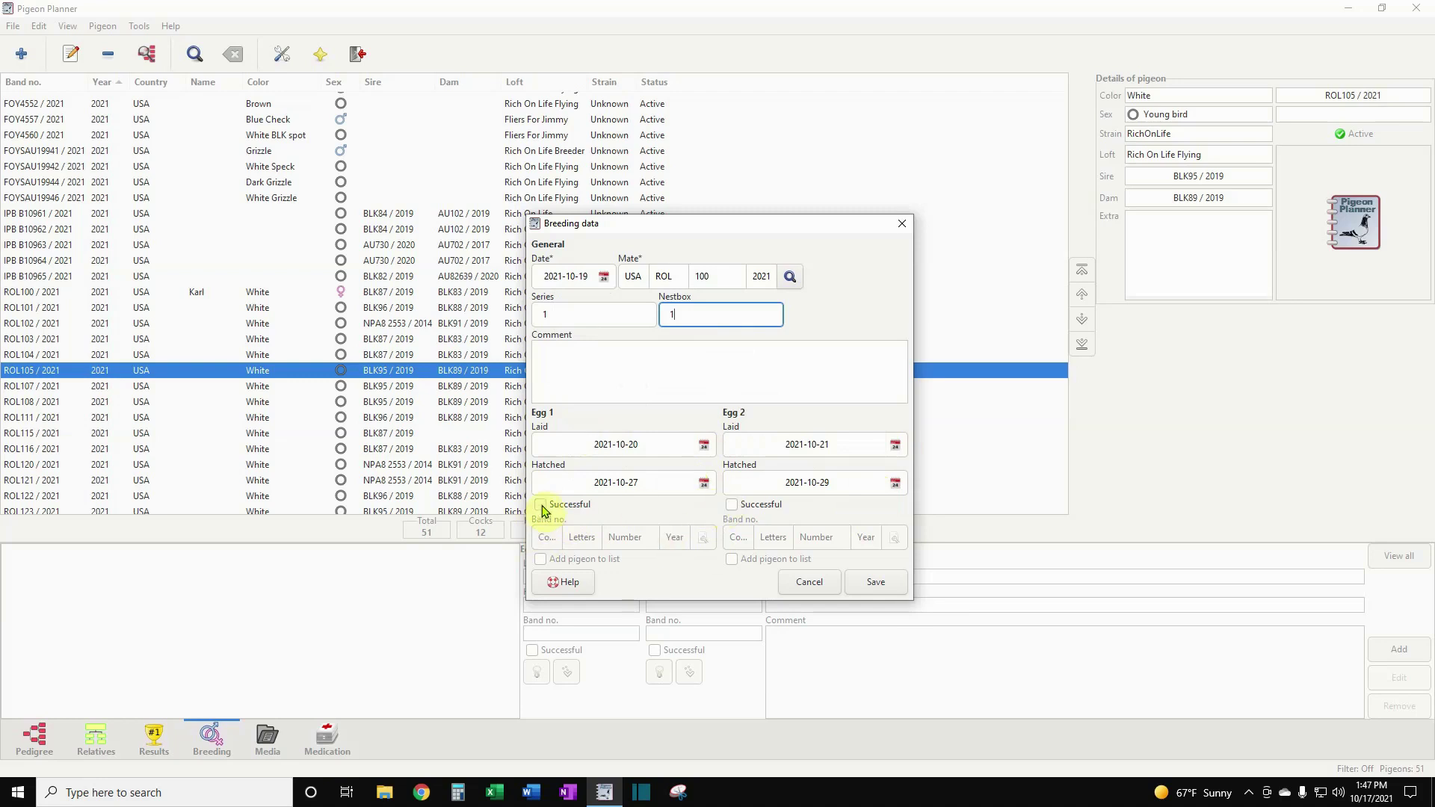
- Mark egg 1 as successful, and discard the breeding record without saving it
left_click(540, 506)
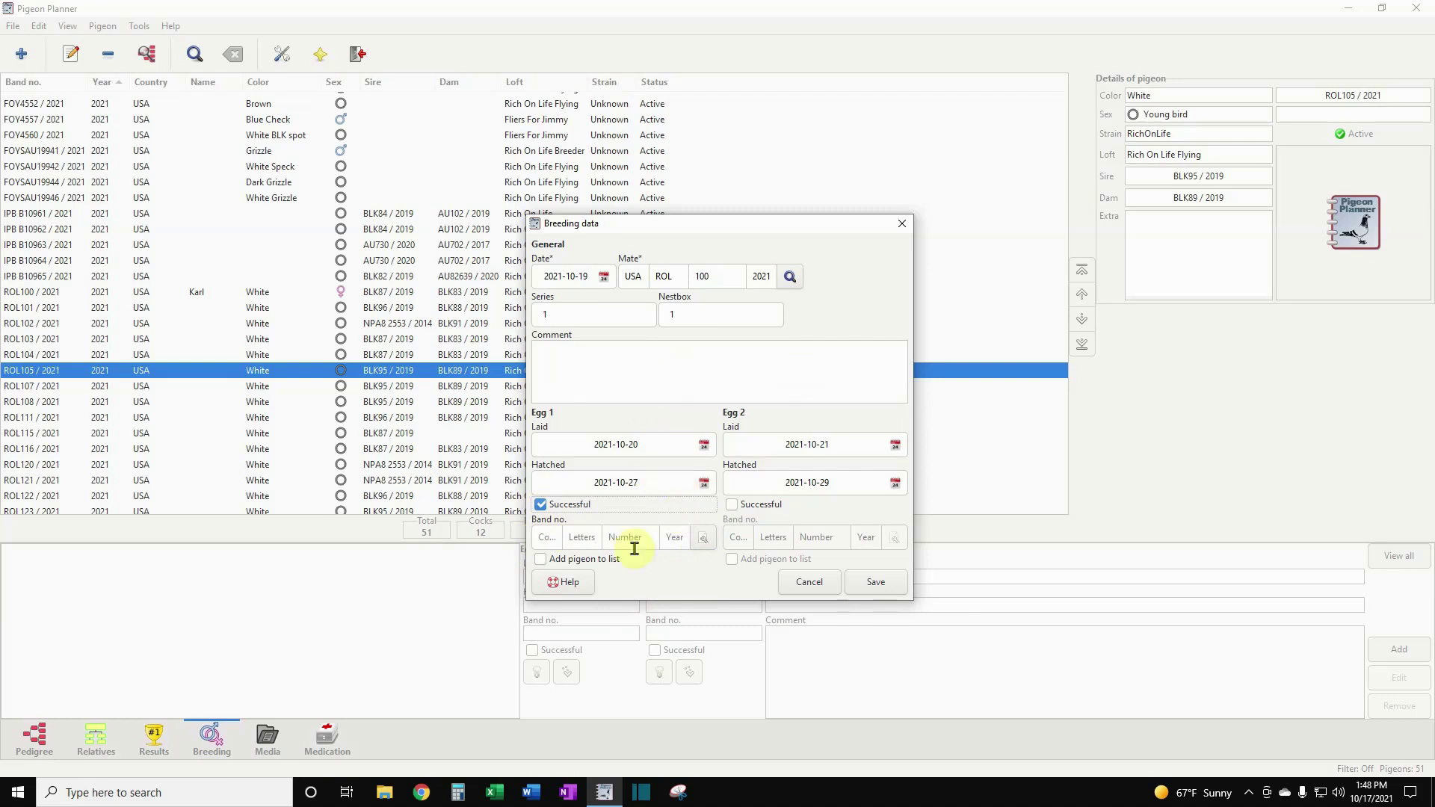
left_click(541, 560)
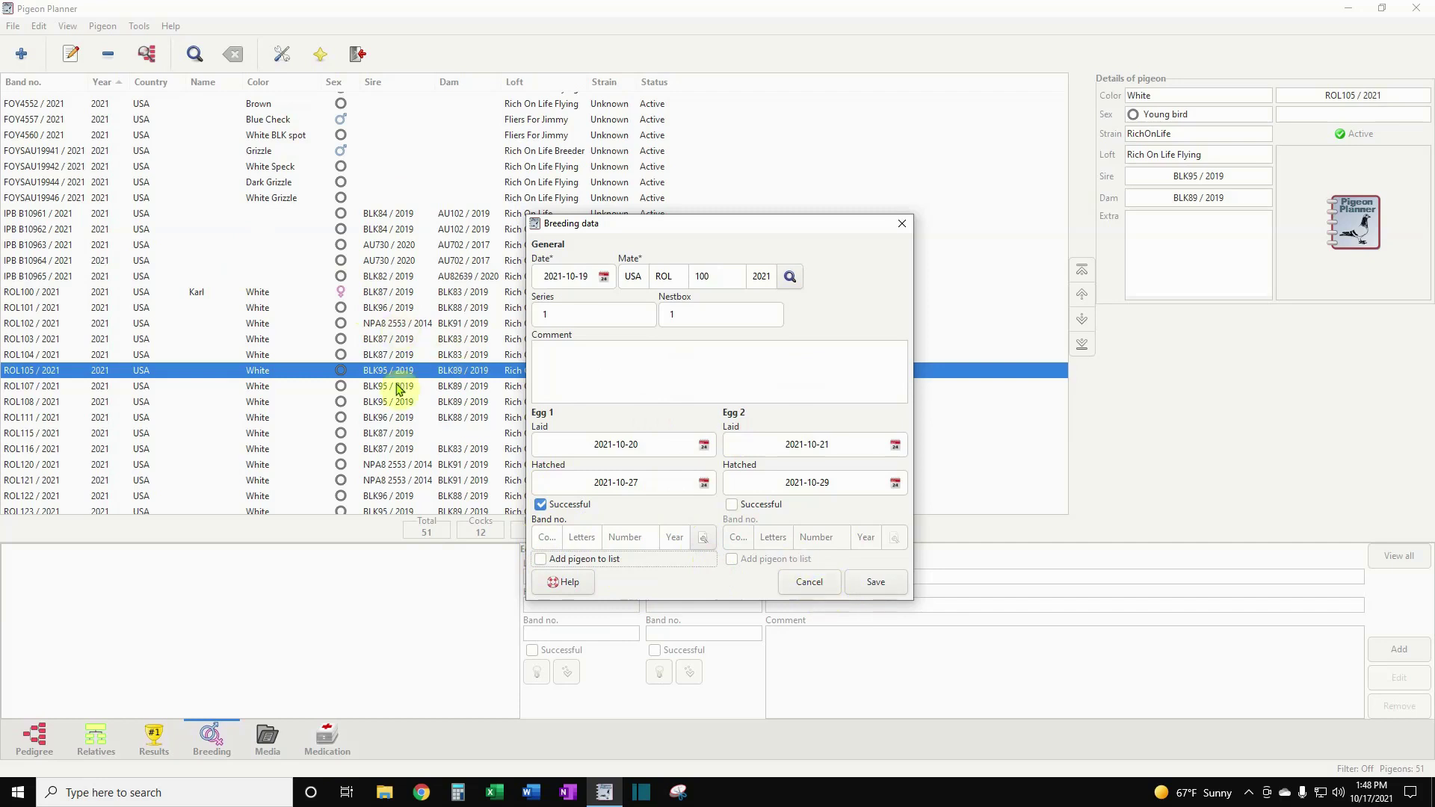
left_click(813, 584)
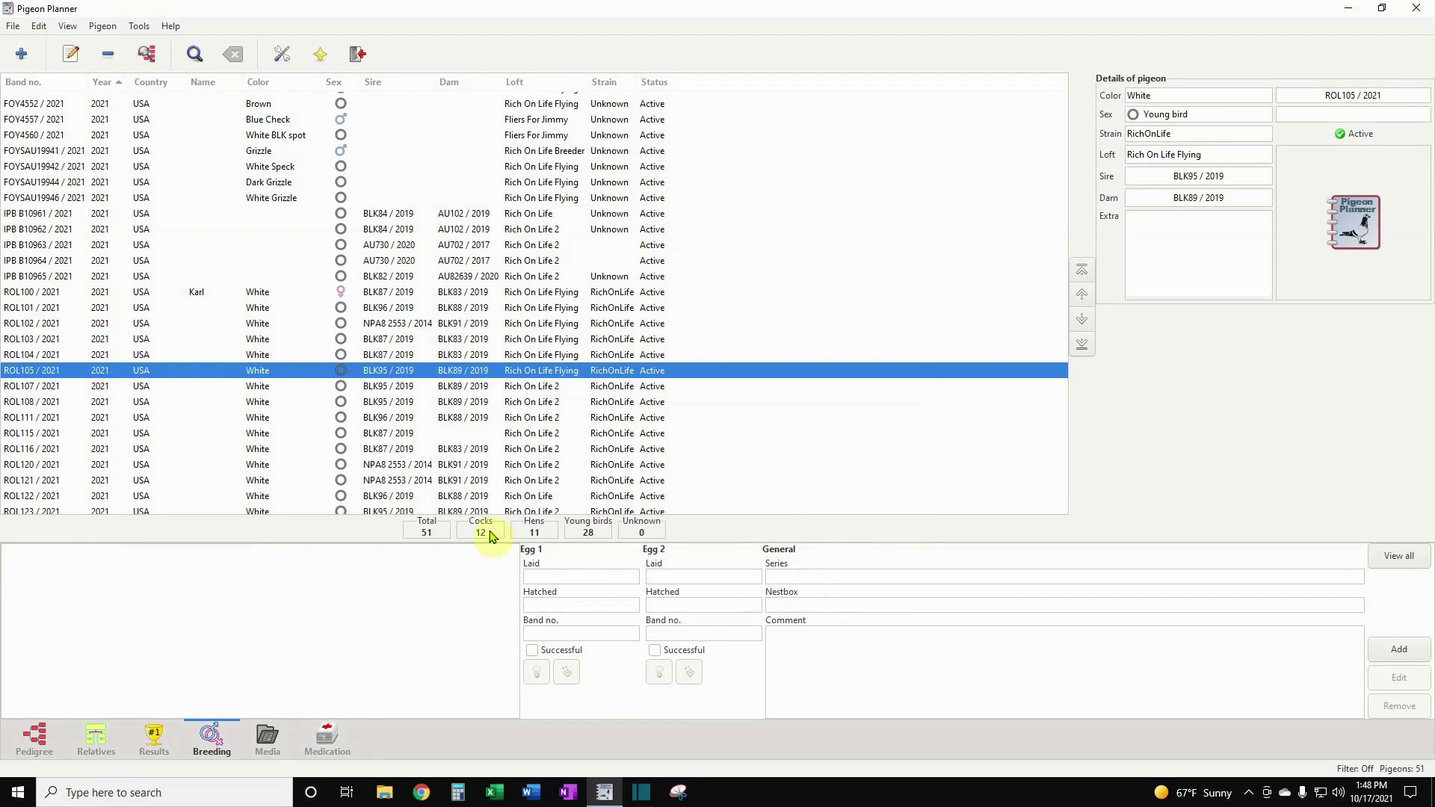
- View the relatives of young birds ROL105 / 2021, IPB B10961 / 2021 and IPB B10964 / 2021
left_click(94, 740)
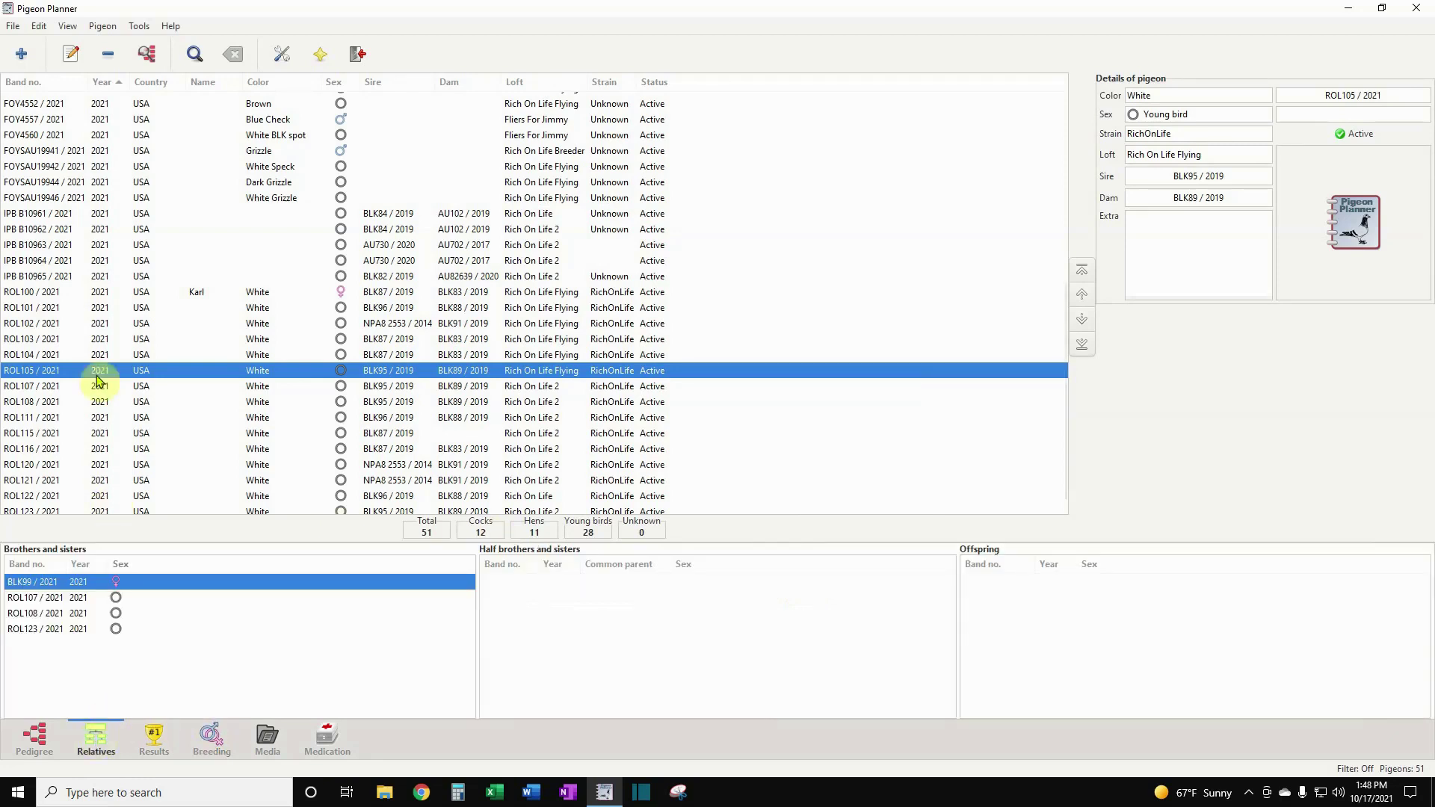
left_click(43, 371)
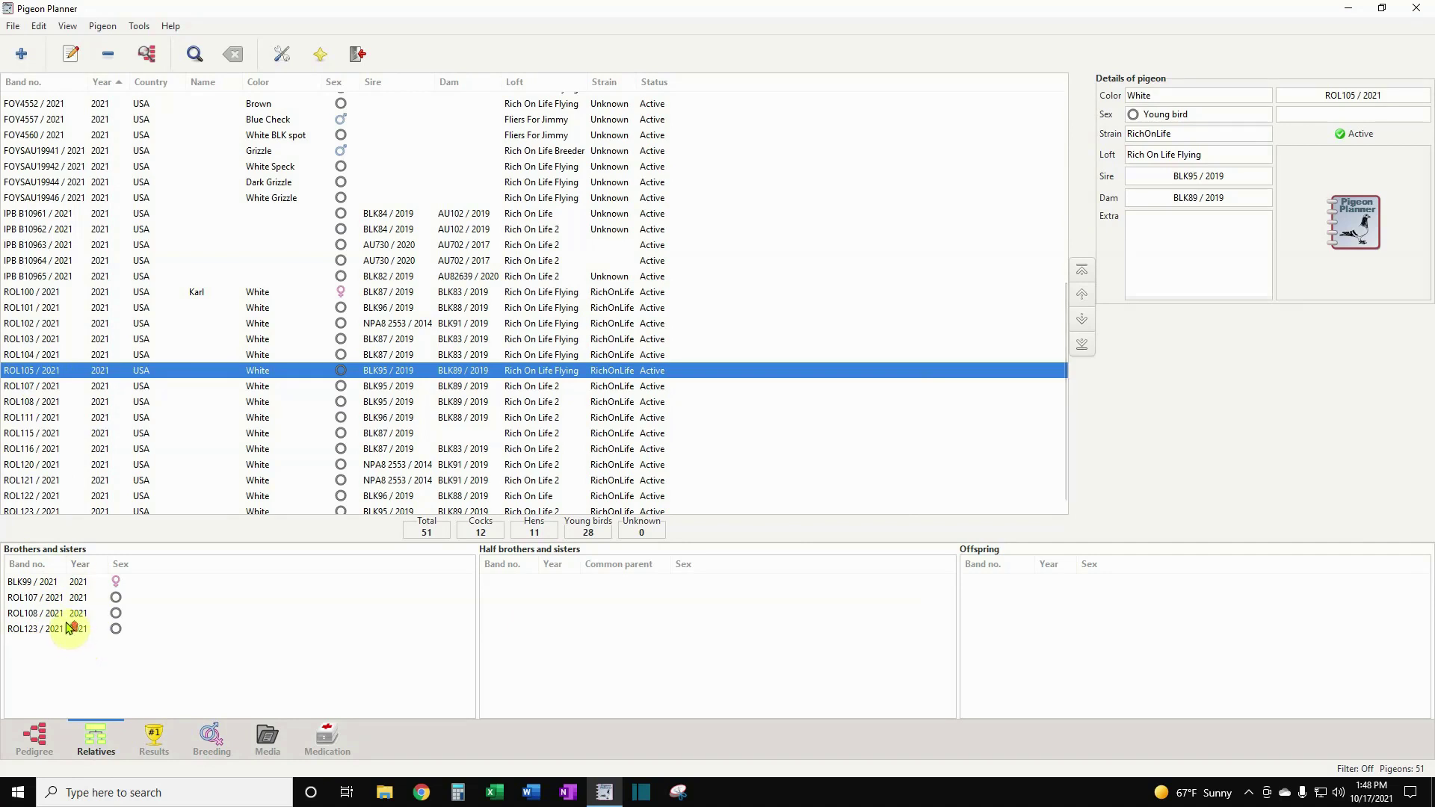
scroll(101, 408, "up", 2)
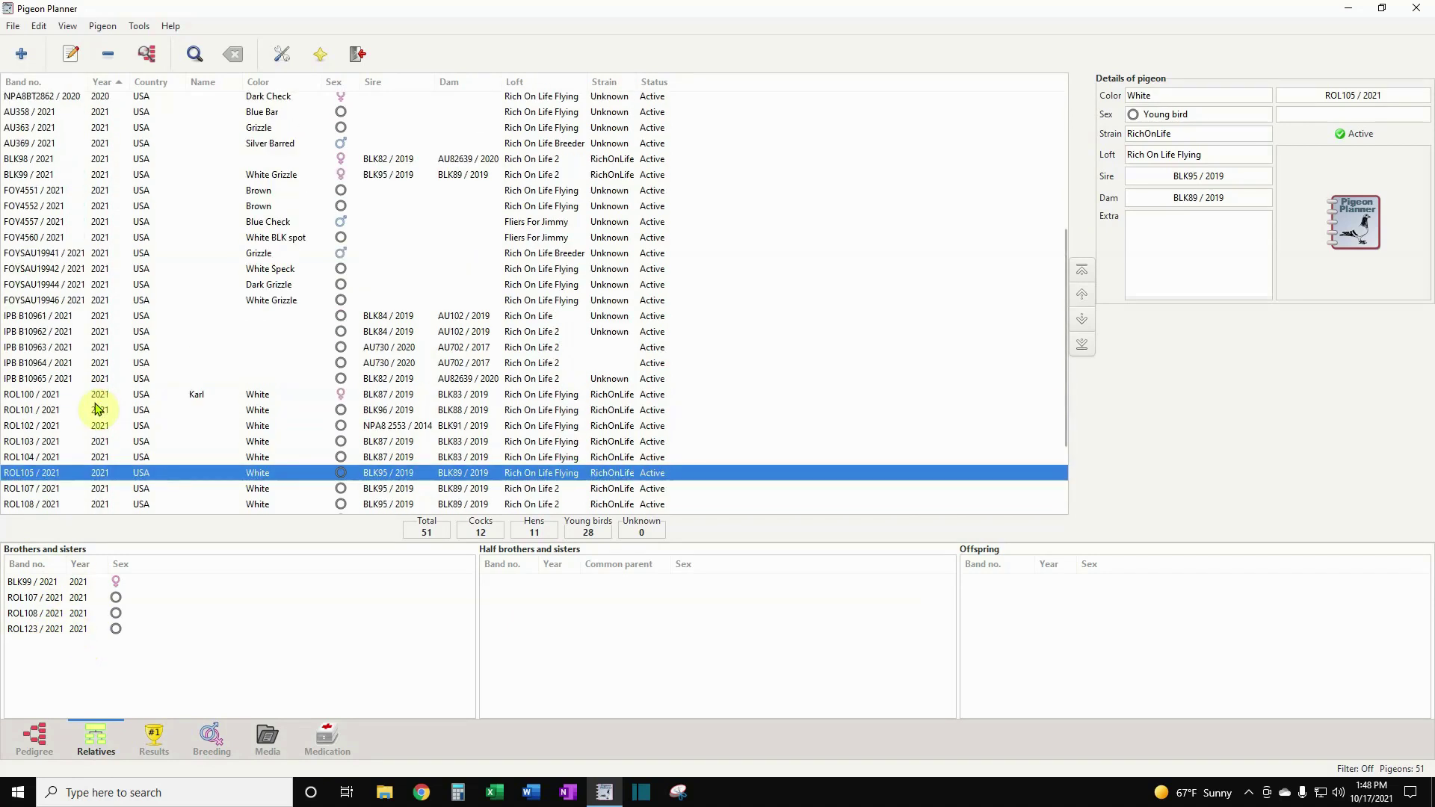
left_click(60, 320)
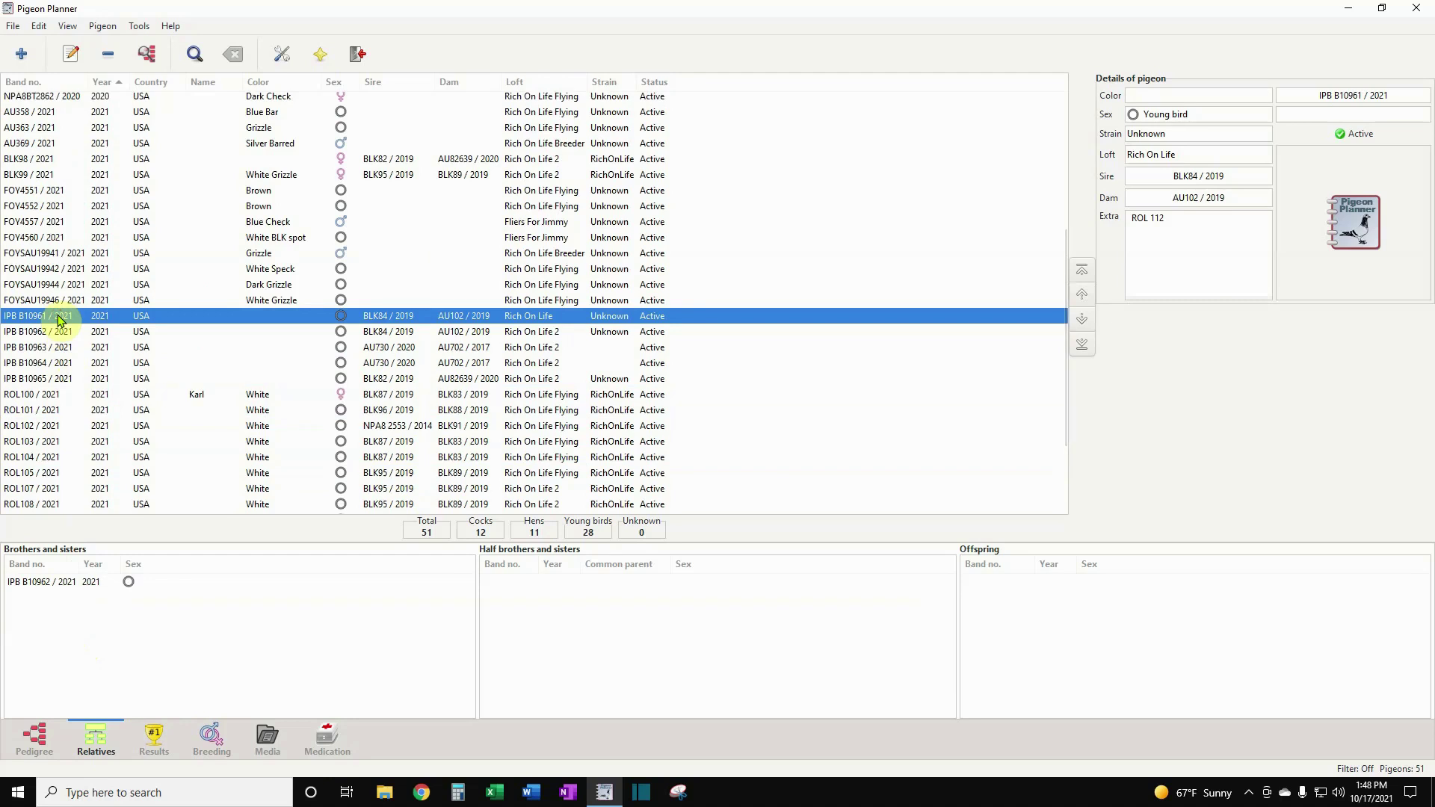
left_click(45, 364)
scroll(41, 449, "down", 3)
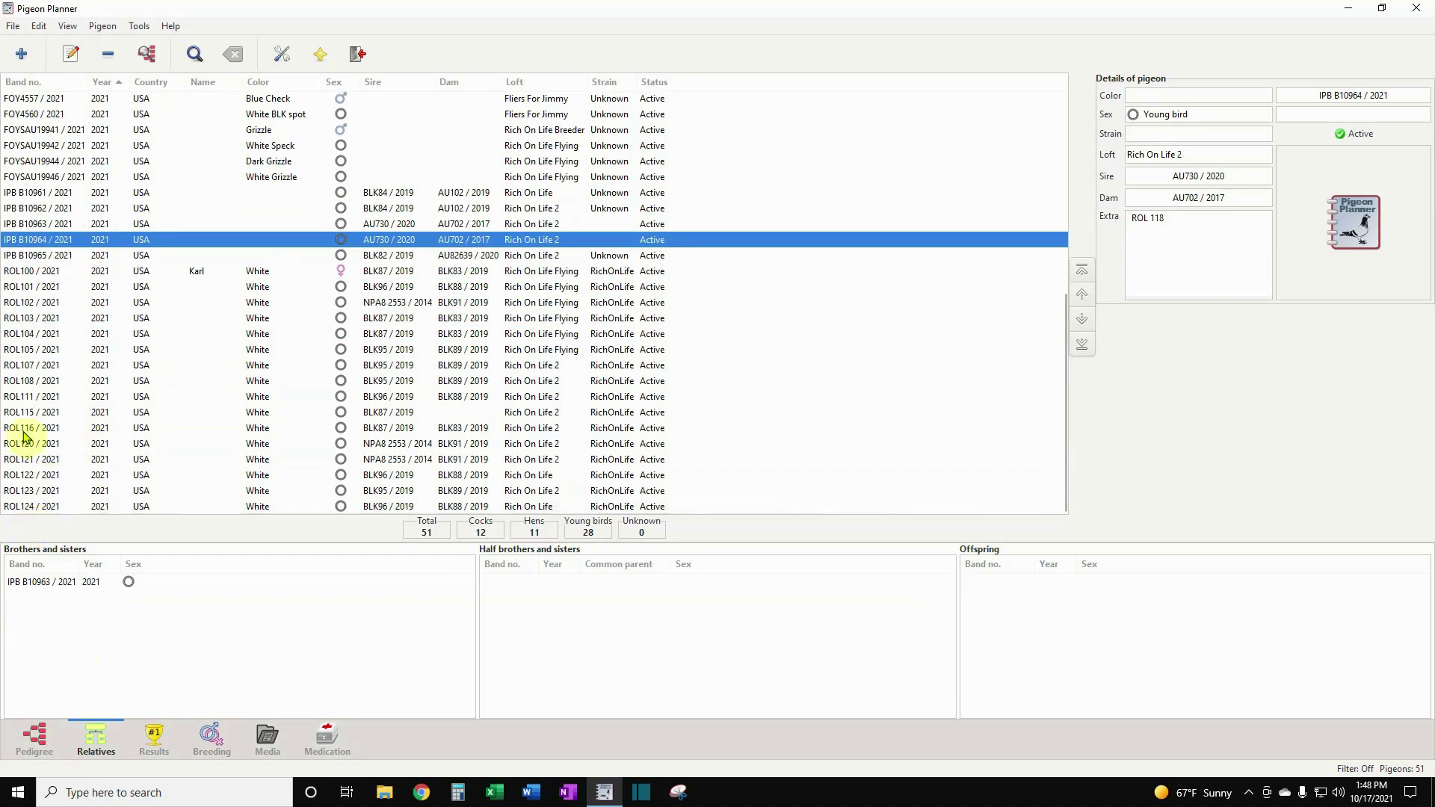
- Compare the brothers and sisters of young birds ROL105, ROL107, ROL108 and ROL111 / 2021
left_click(22, 352)
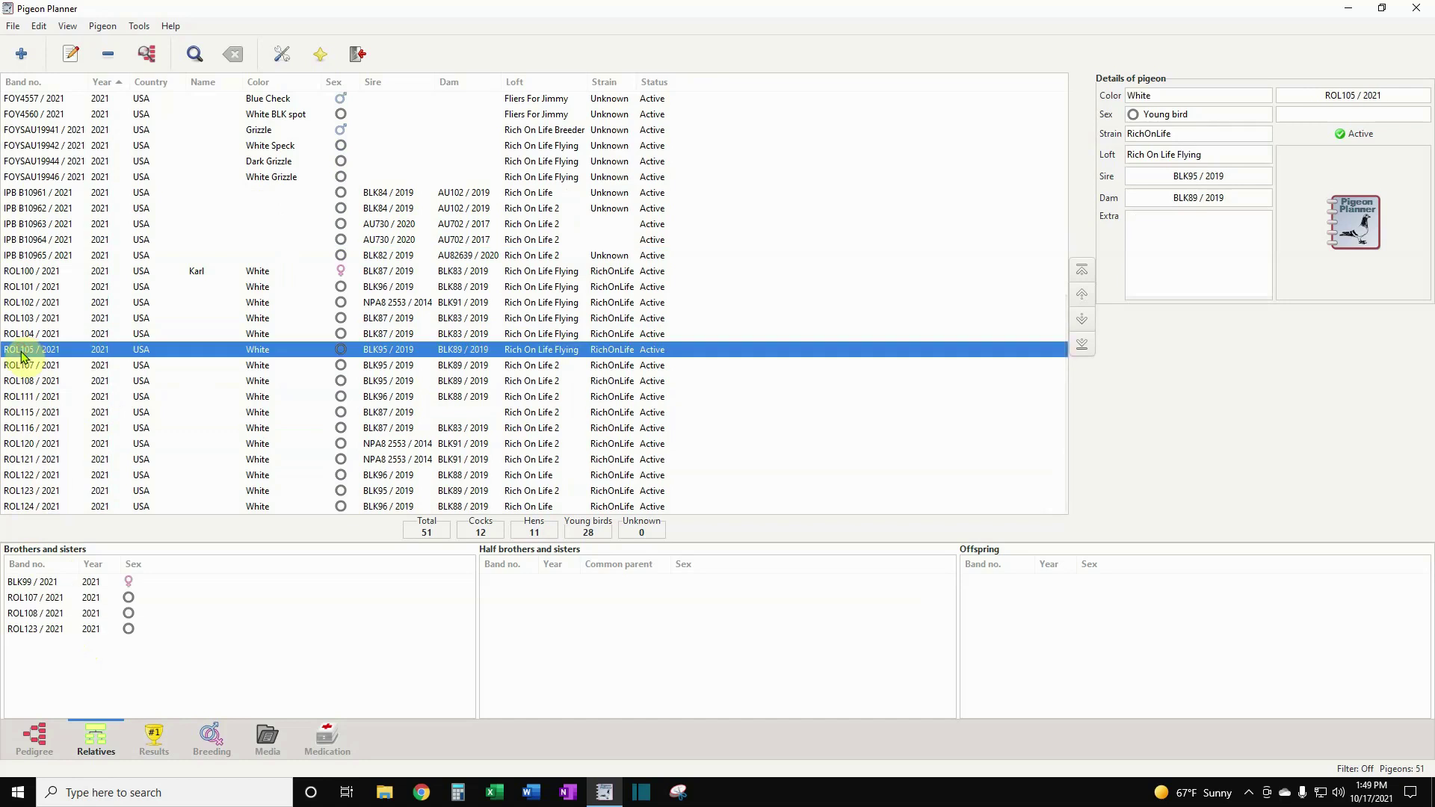
key("Down")
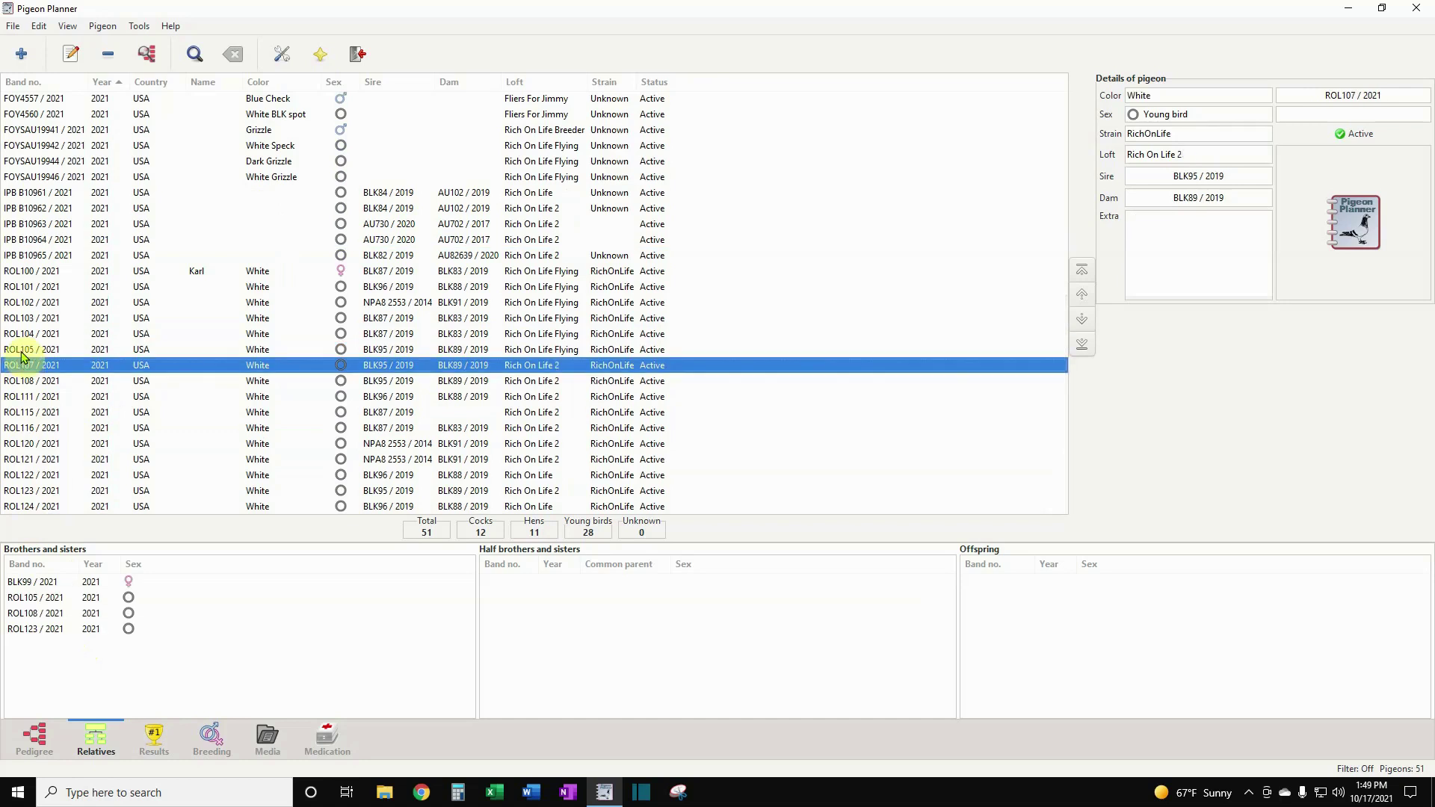
key("Down")
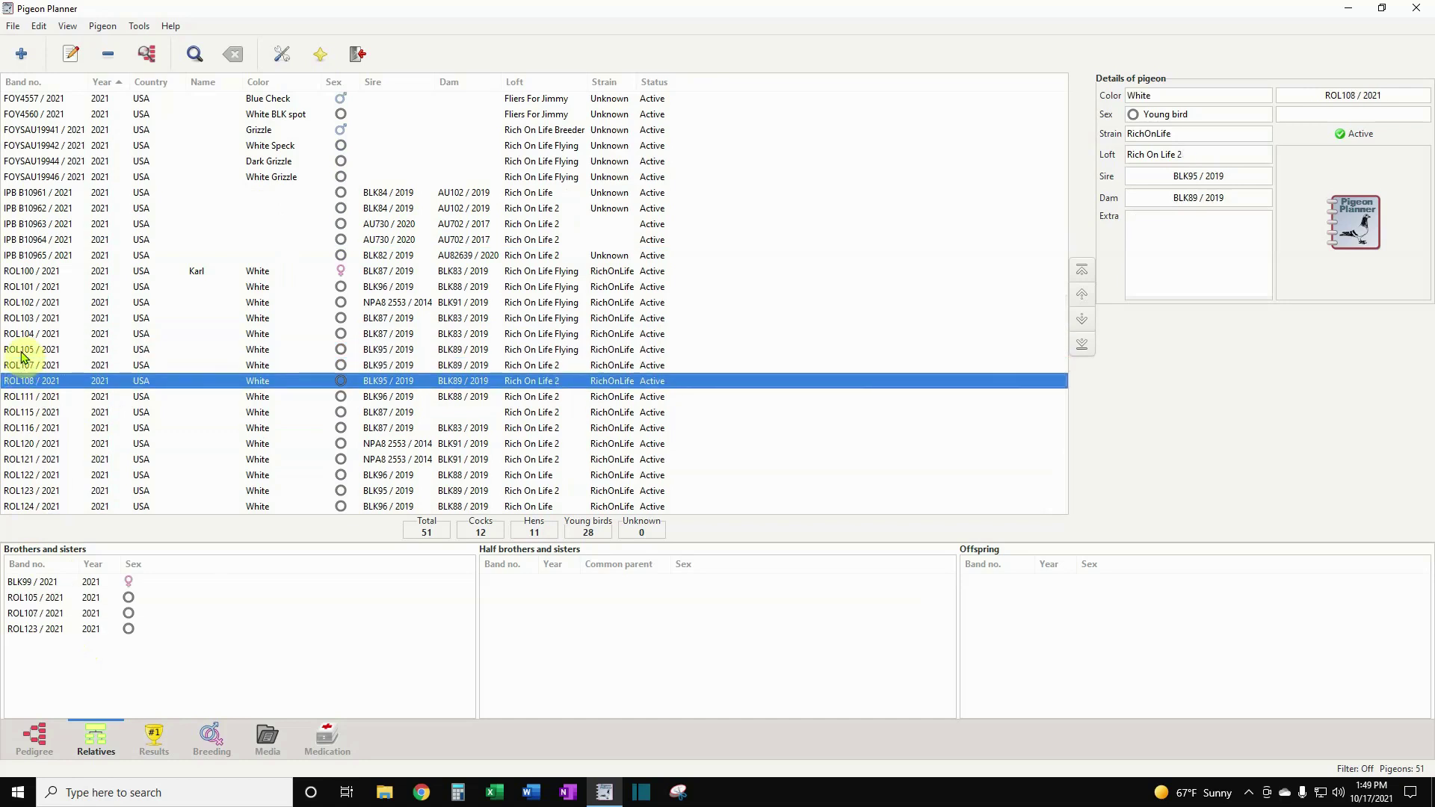
key("Down")
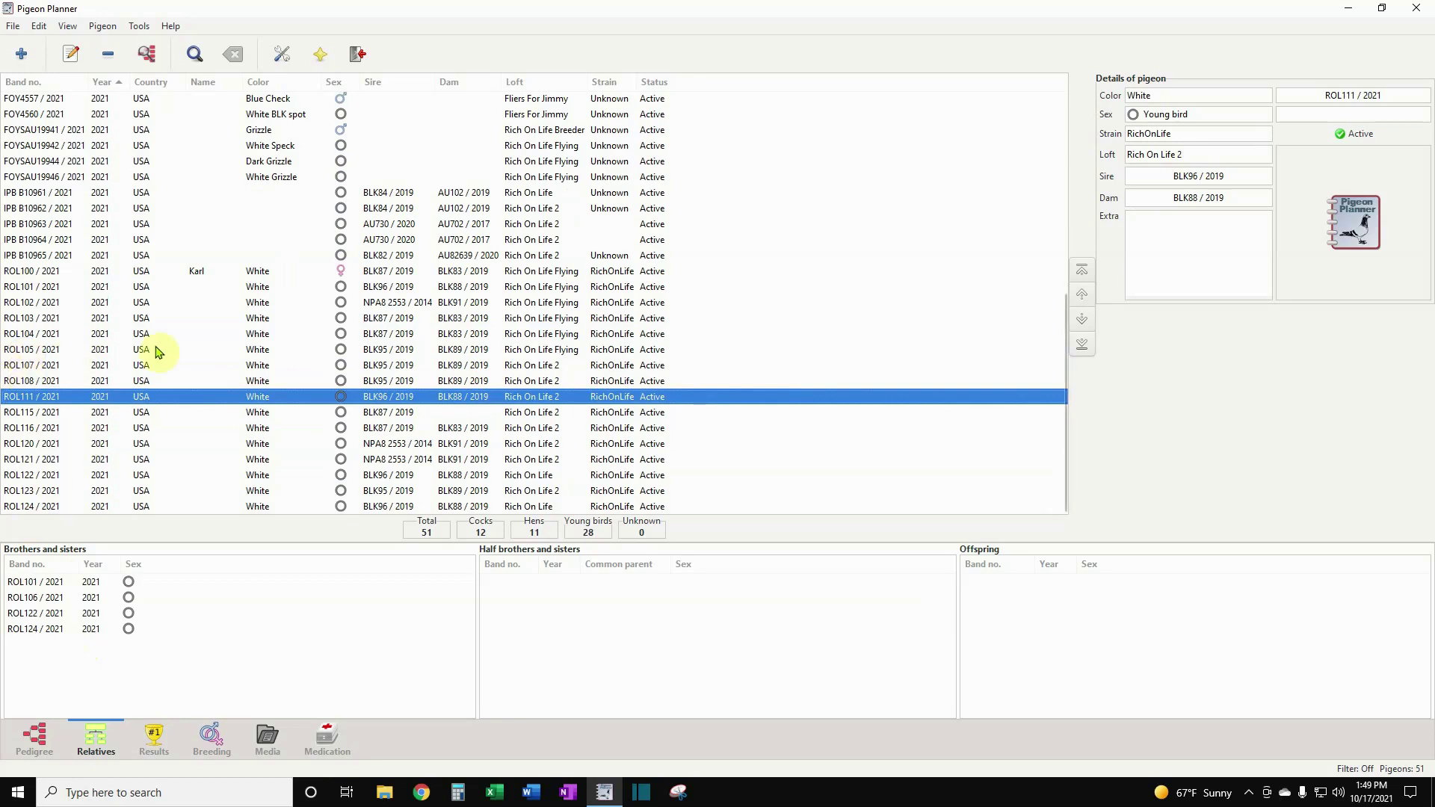
- Check the offspring of breeders BLK87 / 2019, AU53644 / 2020, BLK91 / 2019 and BLK89 / 2019
scroll(160, 336, "up", 5)
scroll(112, 299, "up", 3)
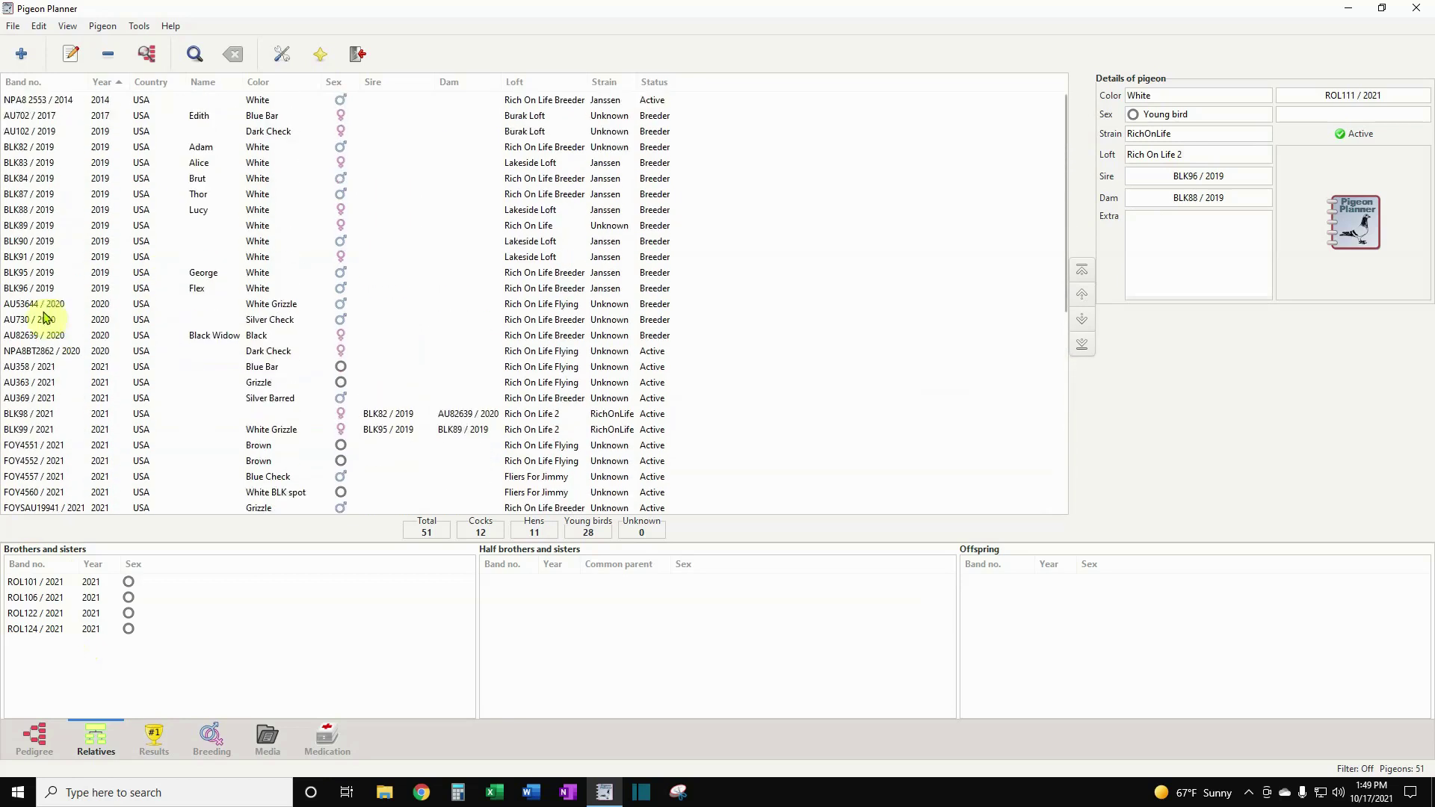
left_click(42, 197)
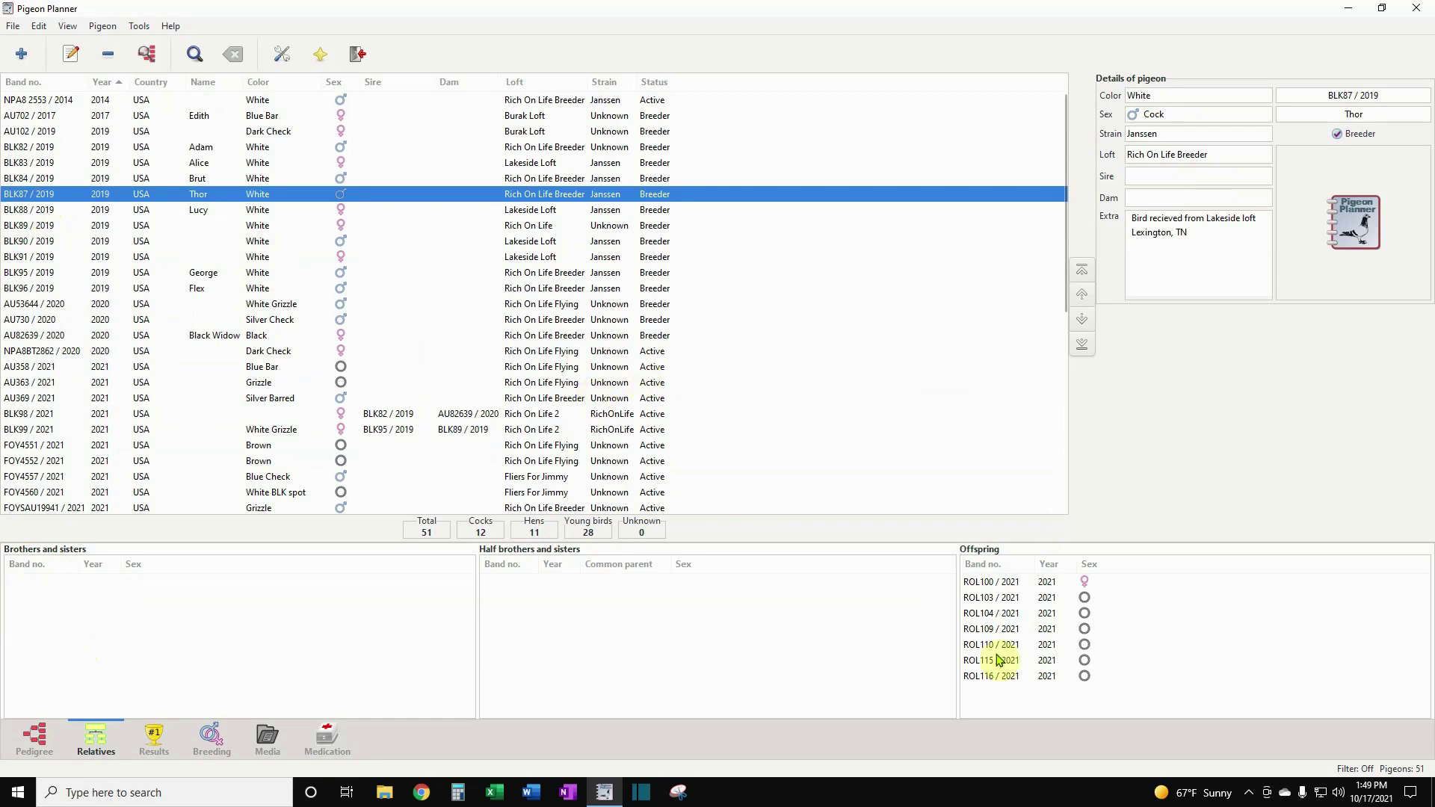
left_click(48, 307)
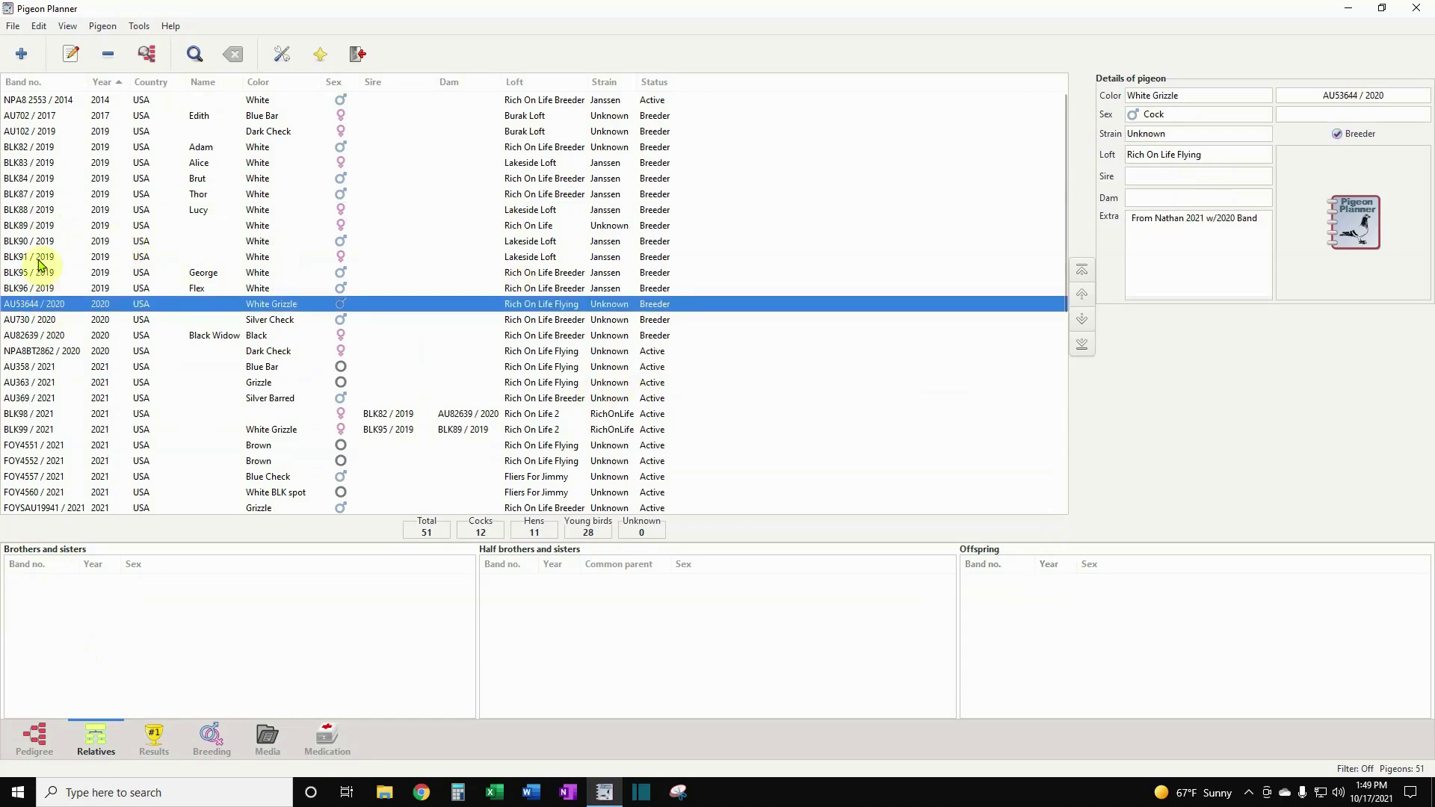
left_click(39, 258)
left_click(39, 225)
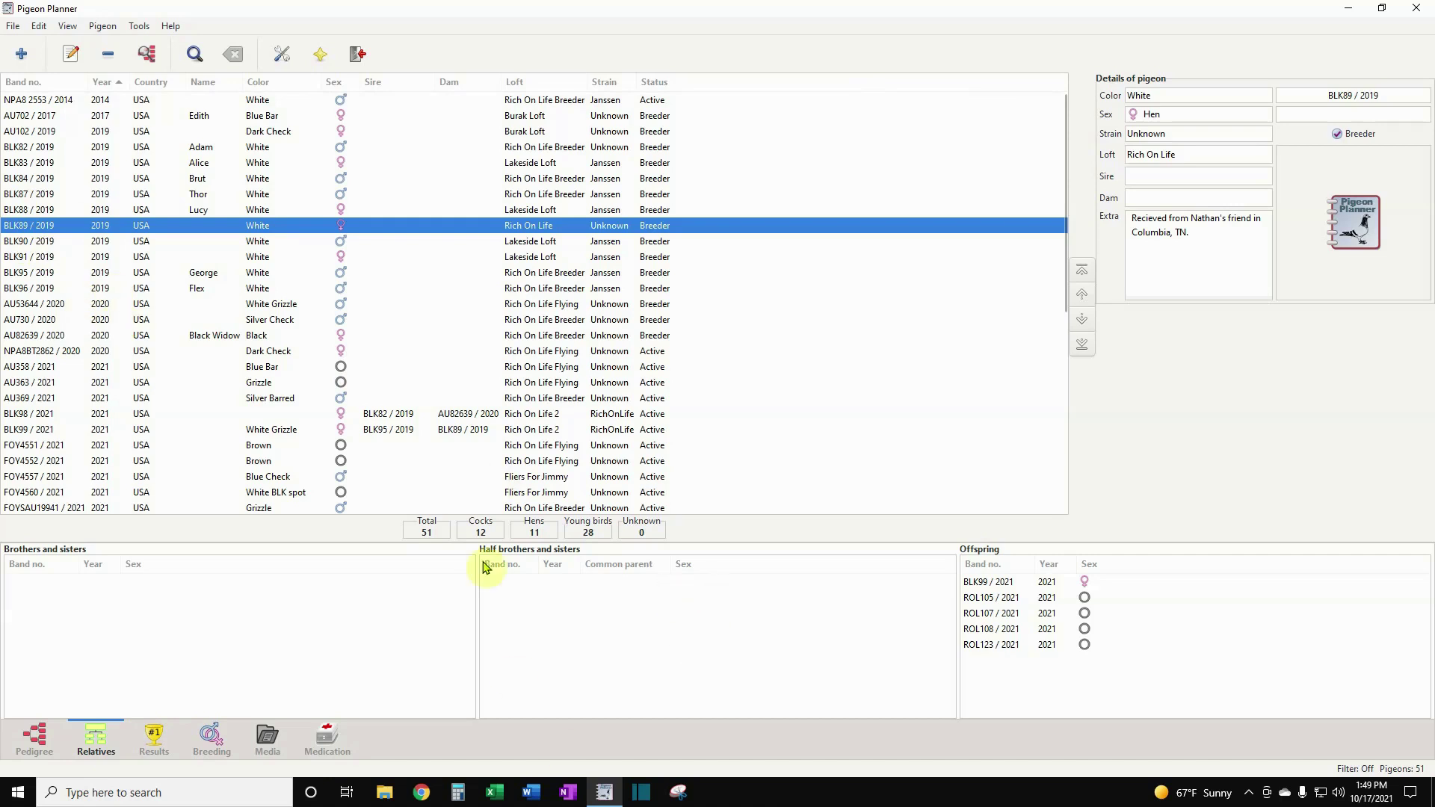
- View the relatives and the race results of hen ROL100 / 2021
scroll(112, 398, "down", 4)
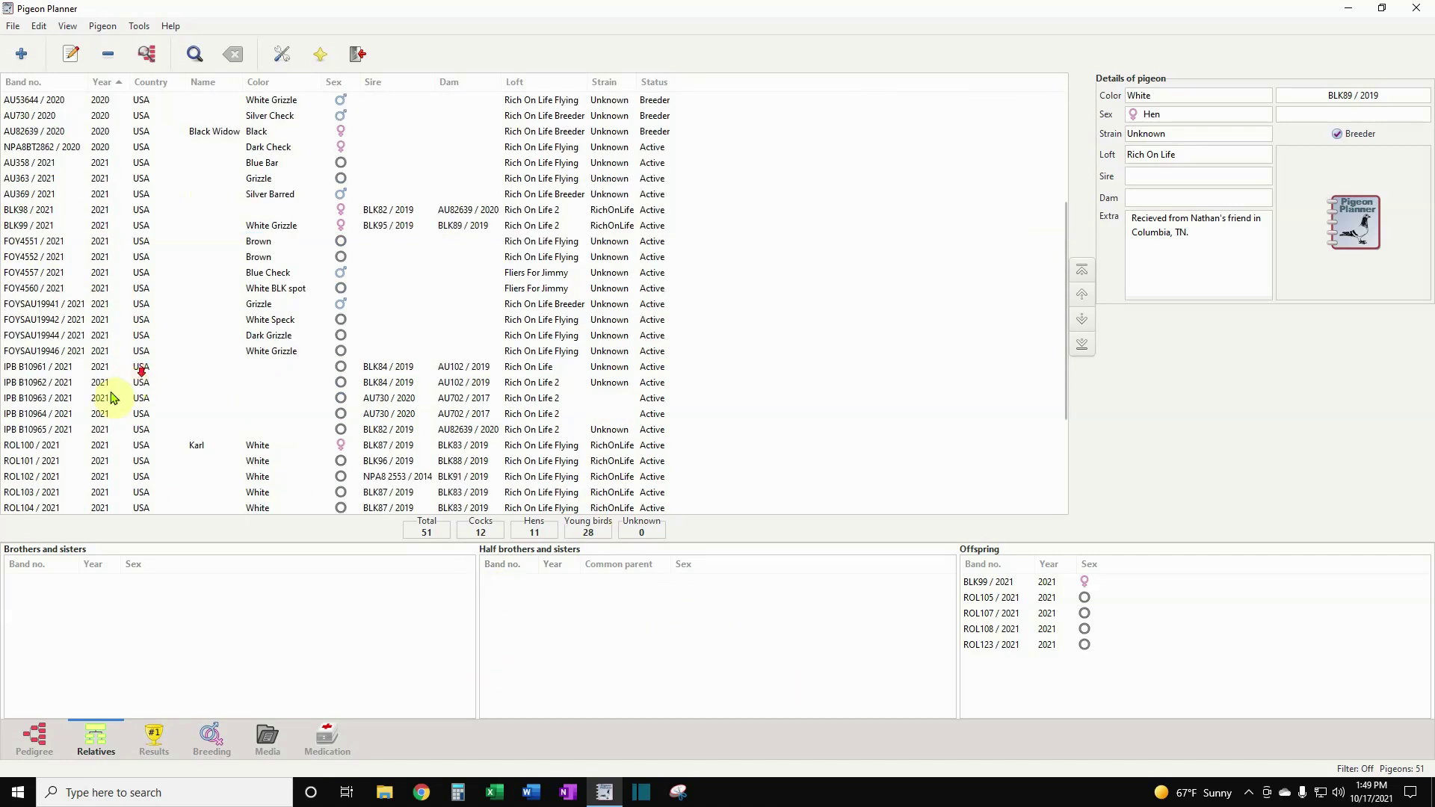
left_click(26, 446)
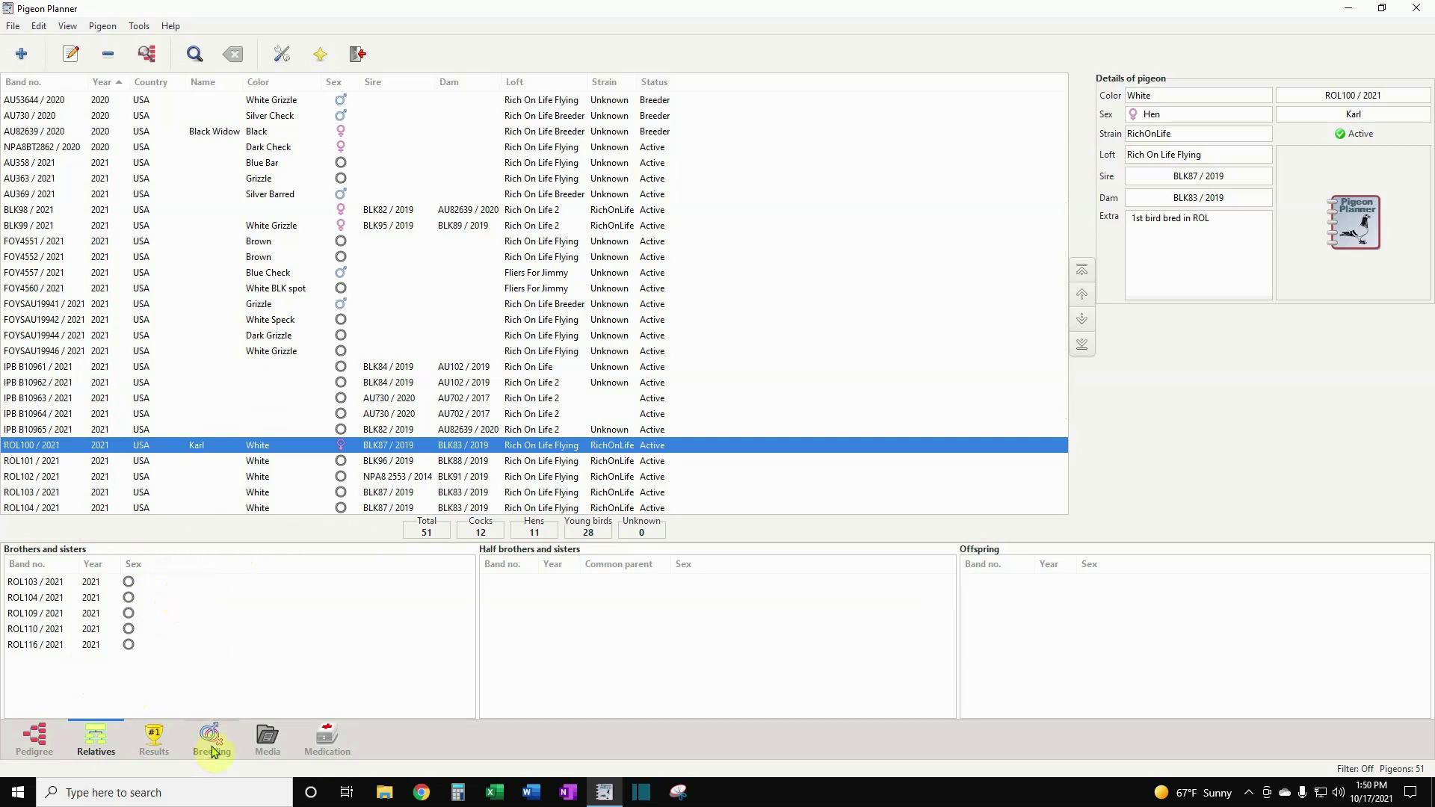
left_click(154, 743)
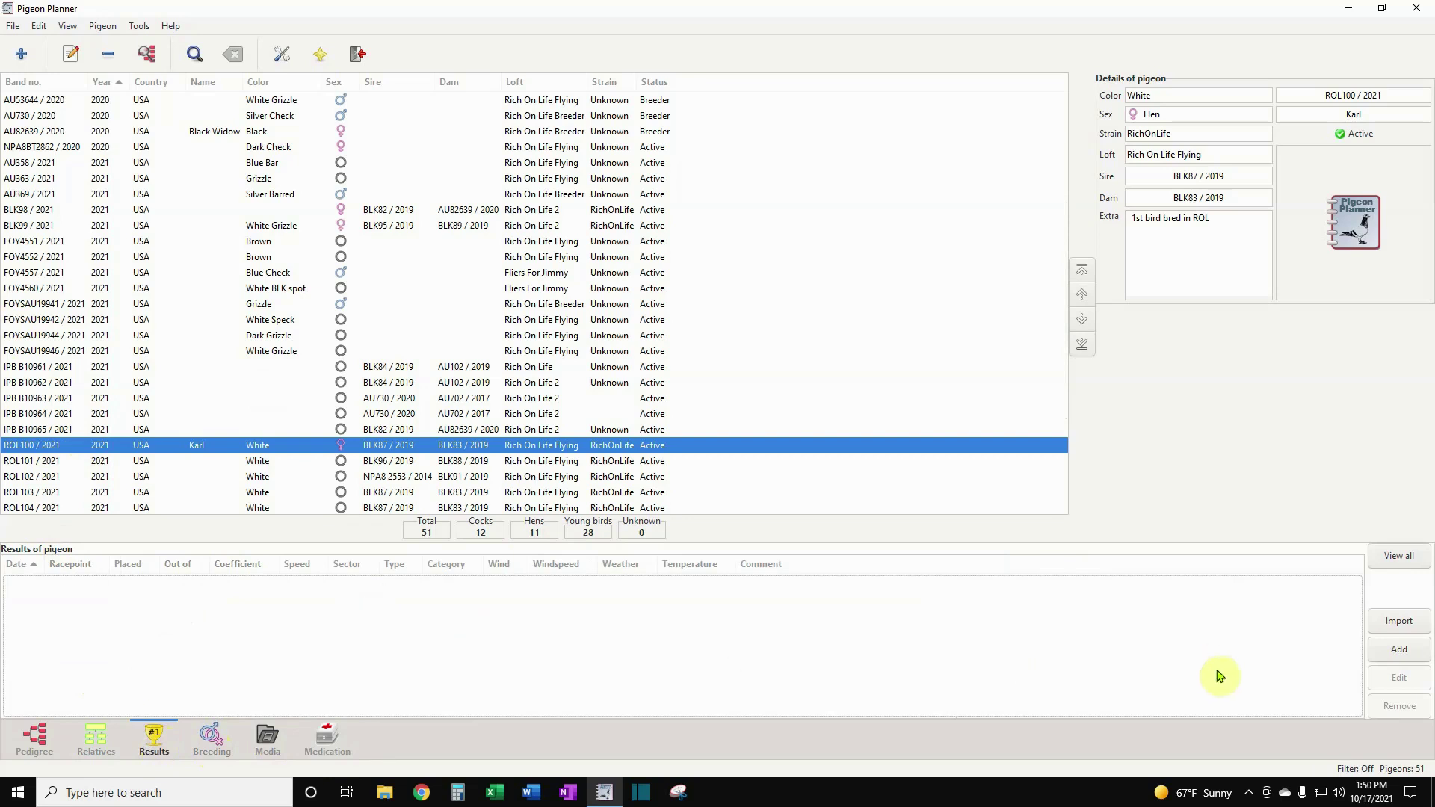
- Start a new race result for hen ROL100 / 2021, check the available racepoints, and enter Sunny as the weather
left_click(1399, 649)
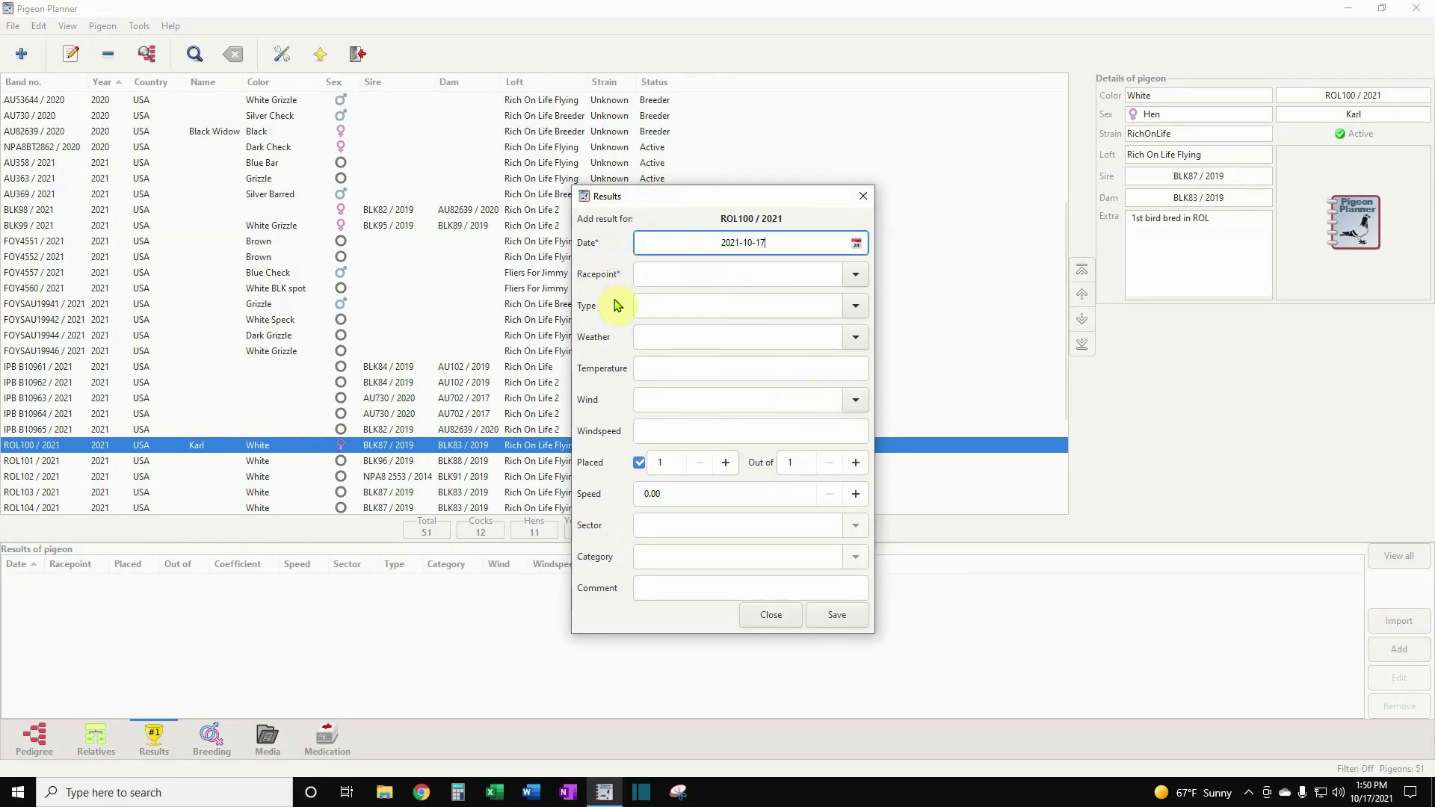
left_click(855, 275)
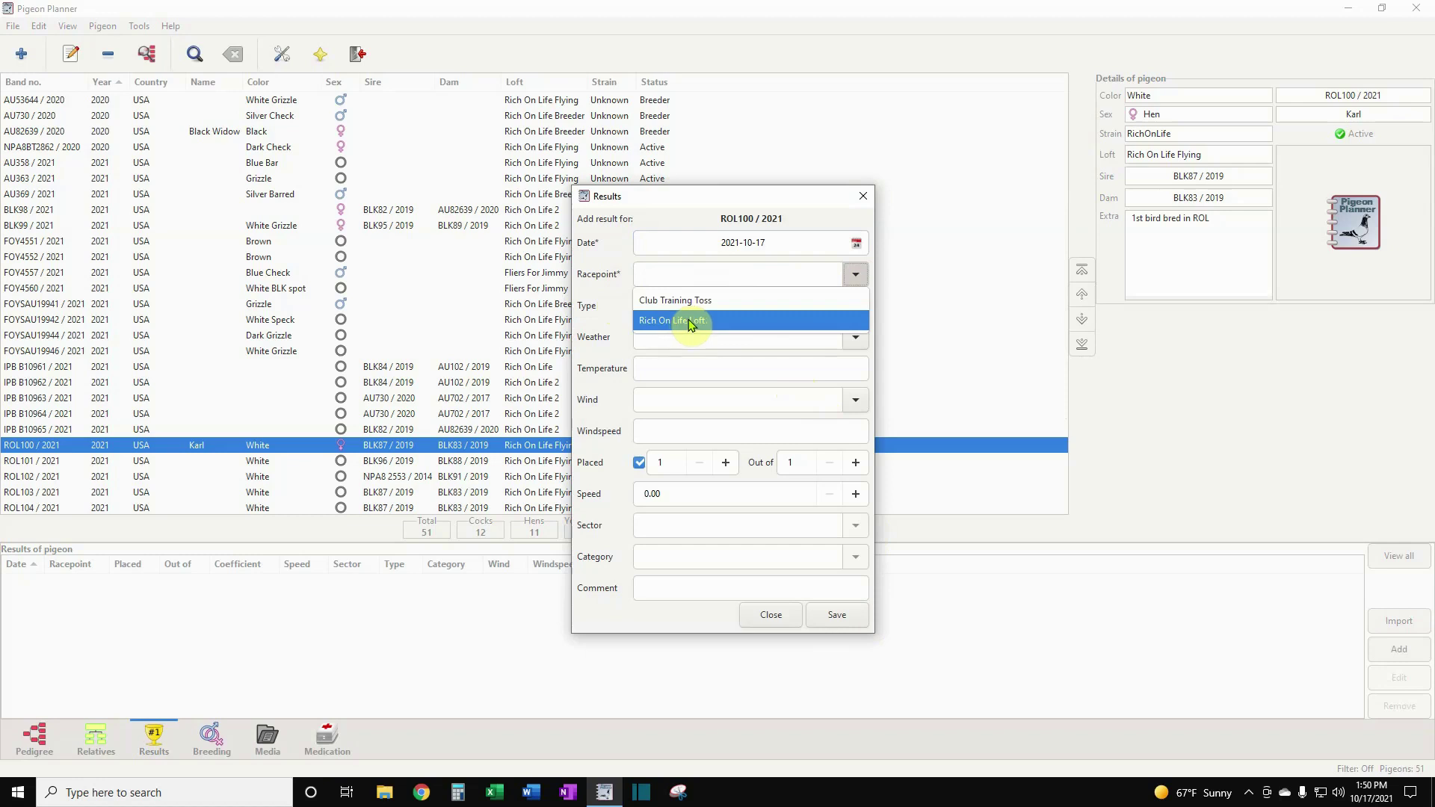
left_click(856, 341)
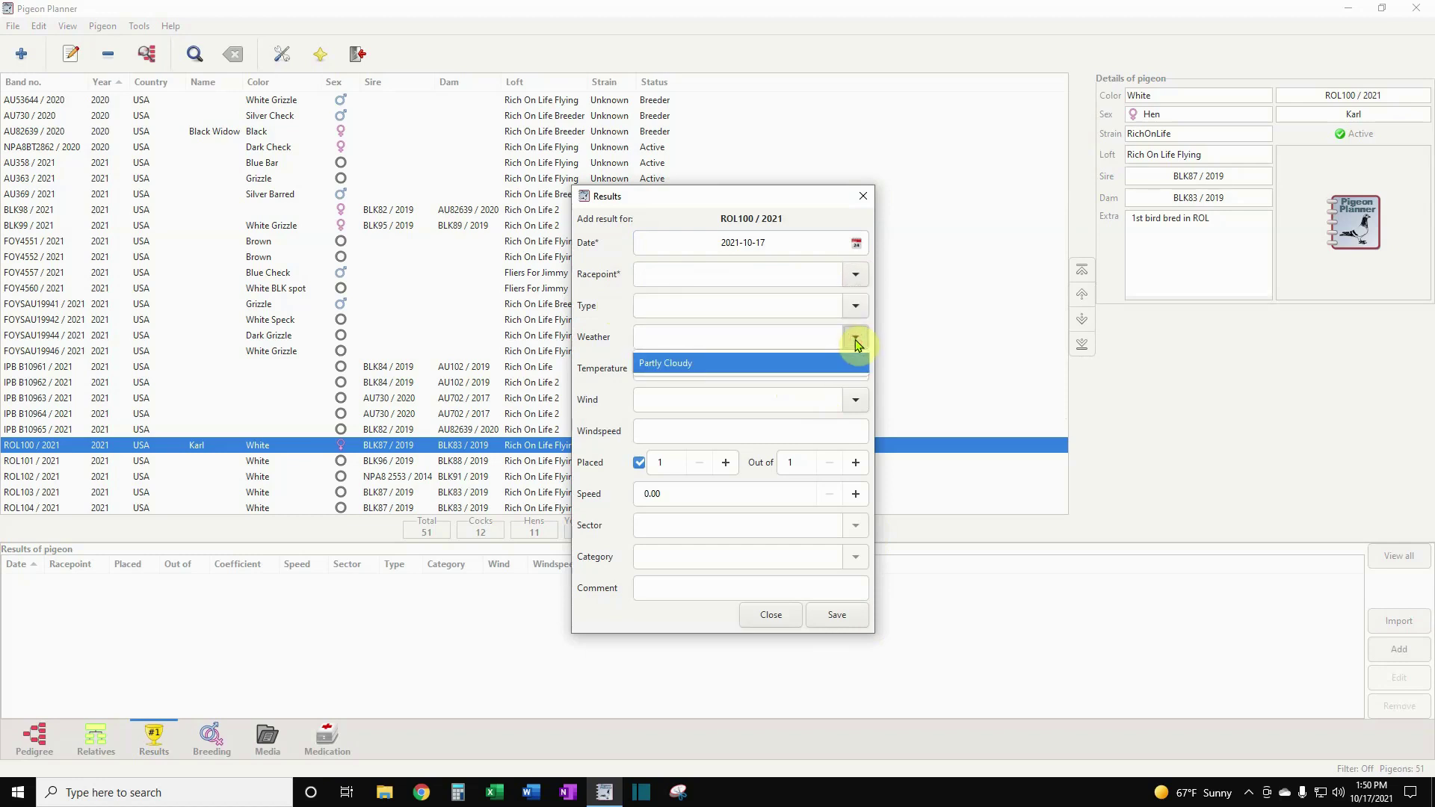
left_click(781, 340)
left_click(779, 339)
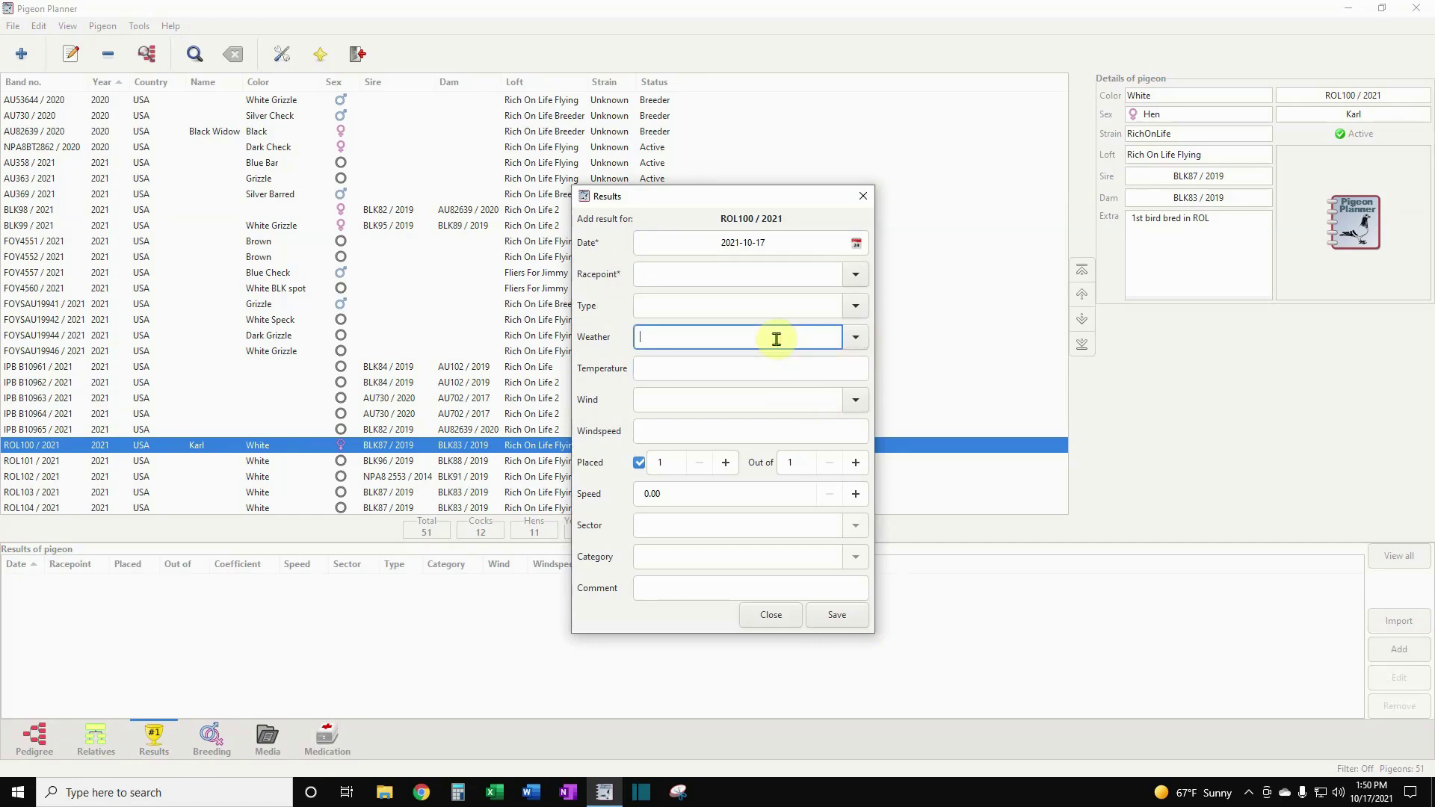
type("Sunny")
- Change the result's weather to the stored Partly Cloudy entry
left_click(855, 339)
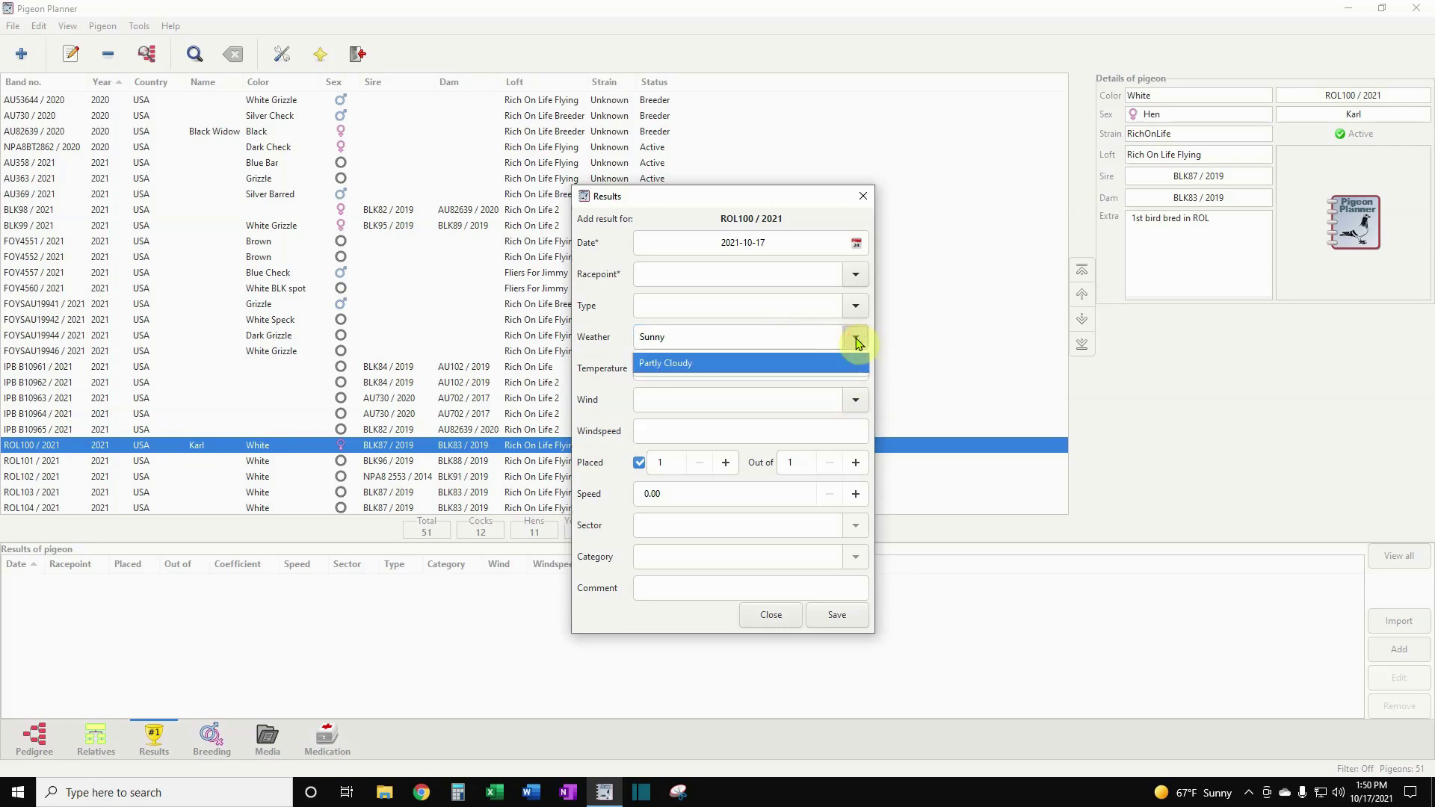
left_click(856, 341)
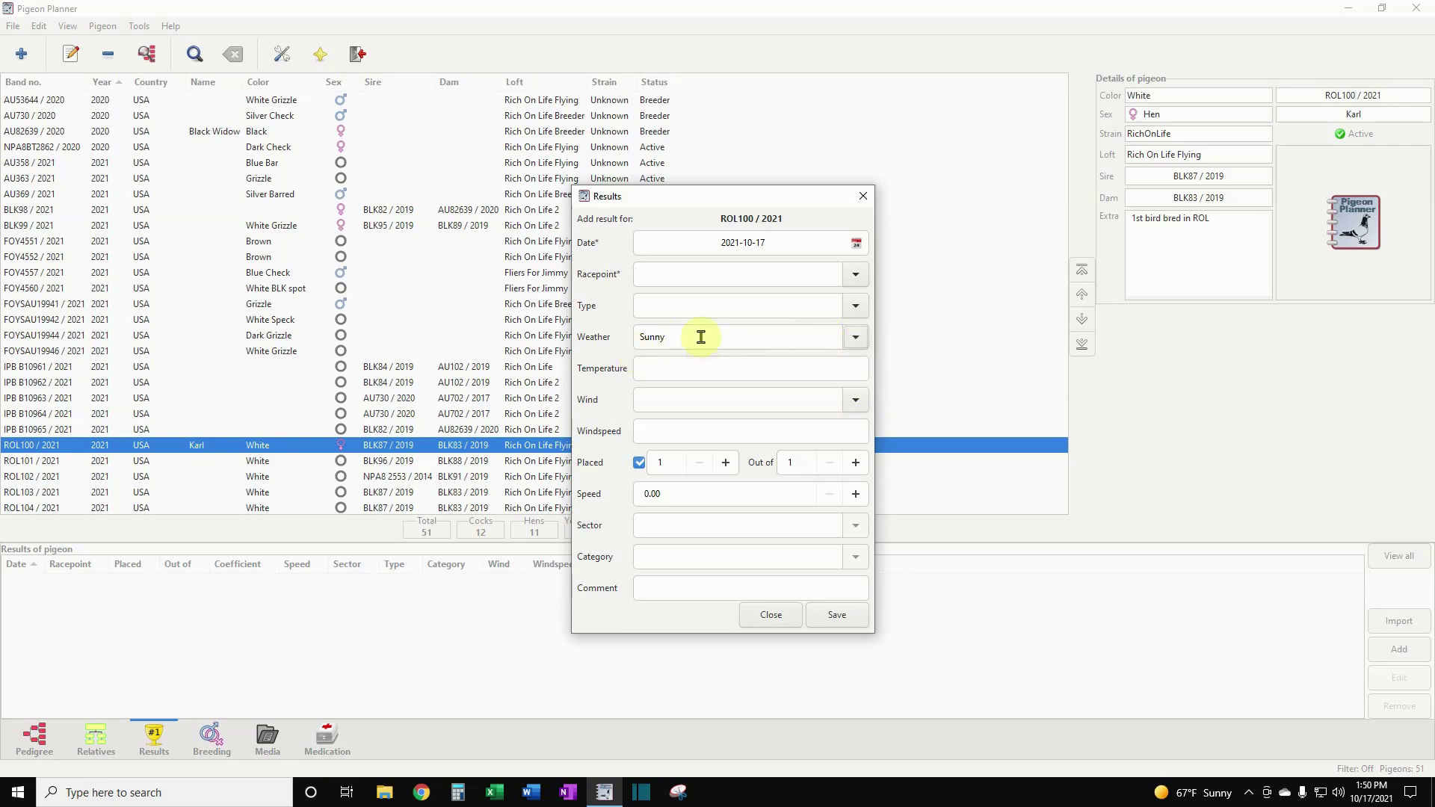
left_click(856, 338)
left_click(785, 367)
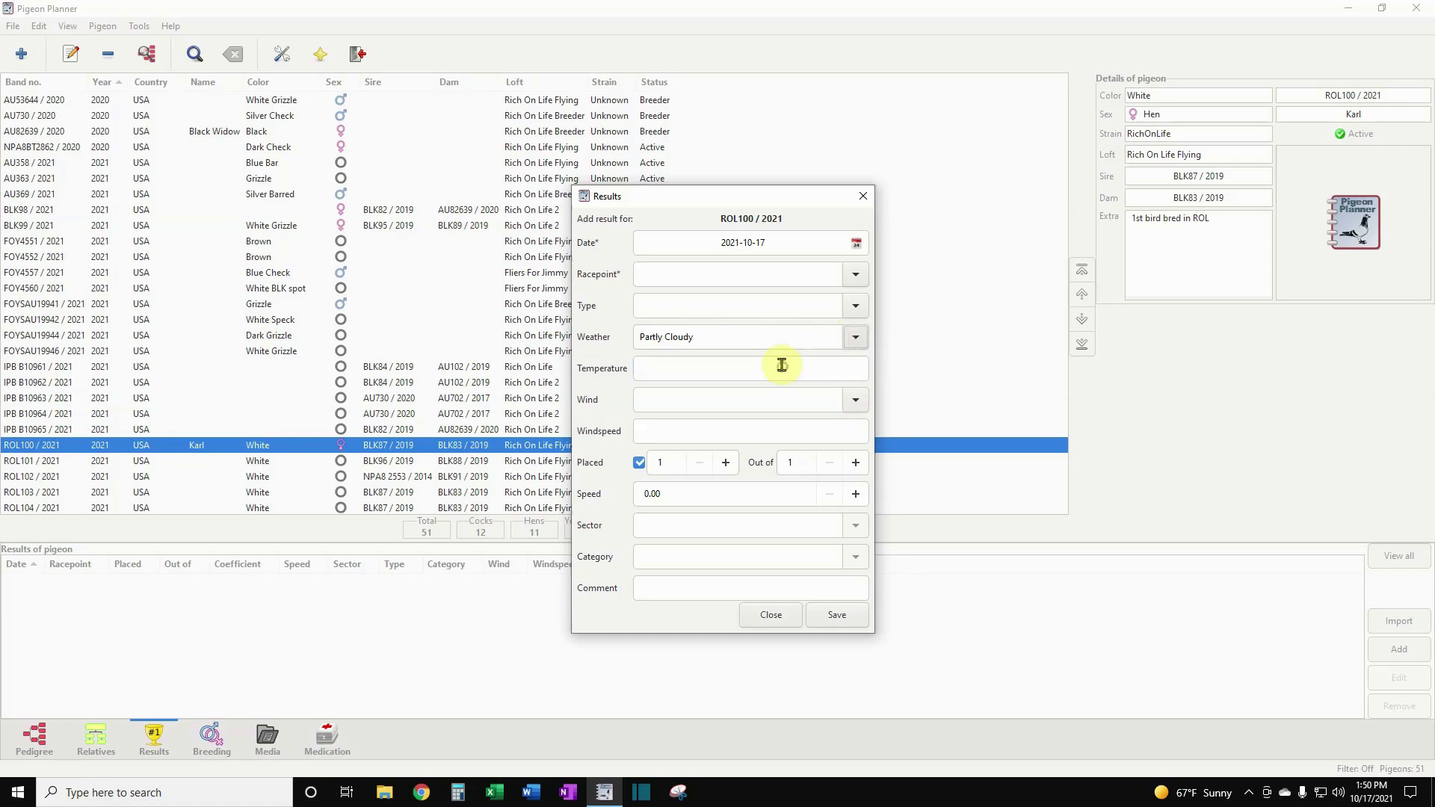
left_click(857, 341)
left_click(746, 335)
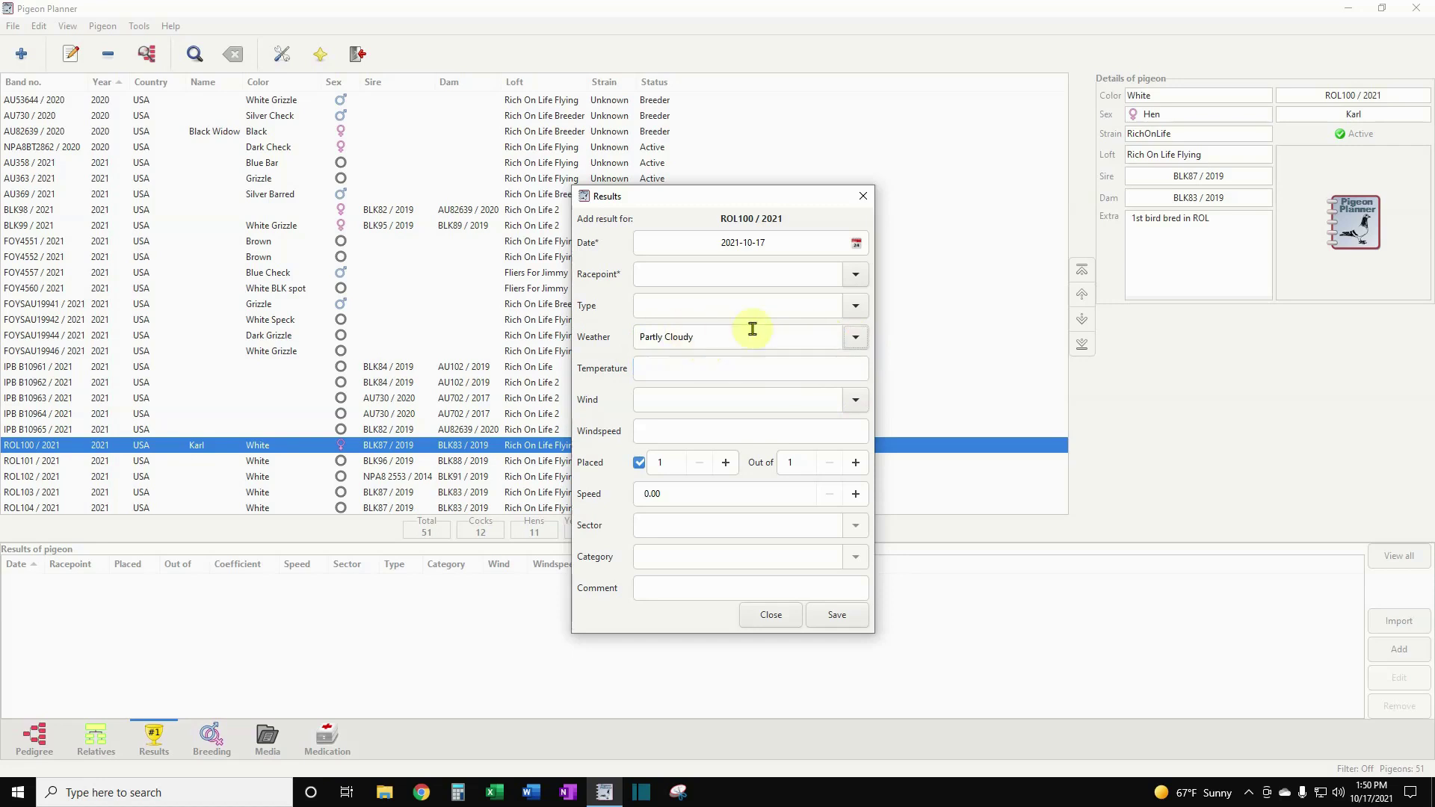
- Set the result's weather to Sunny and its wind direction to NNW
left_click(730, 340)
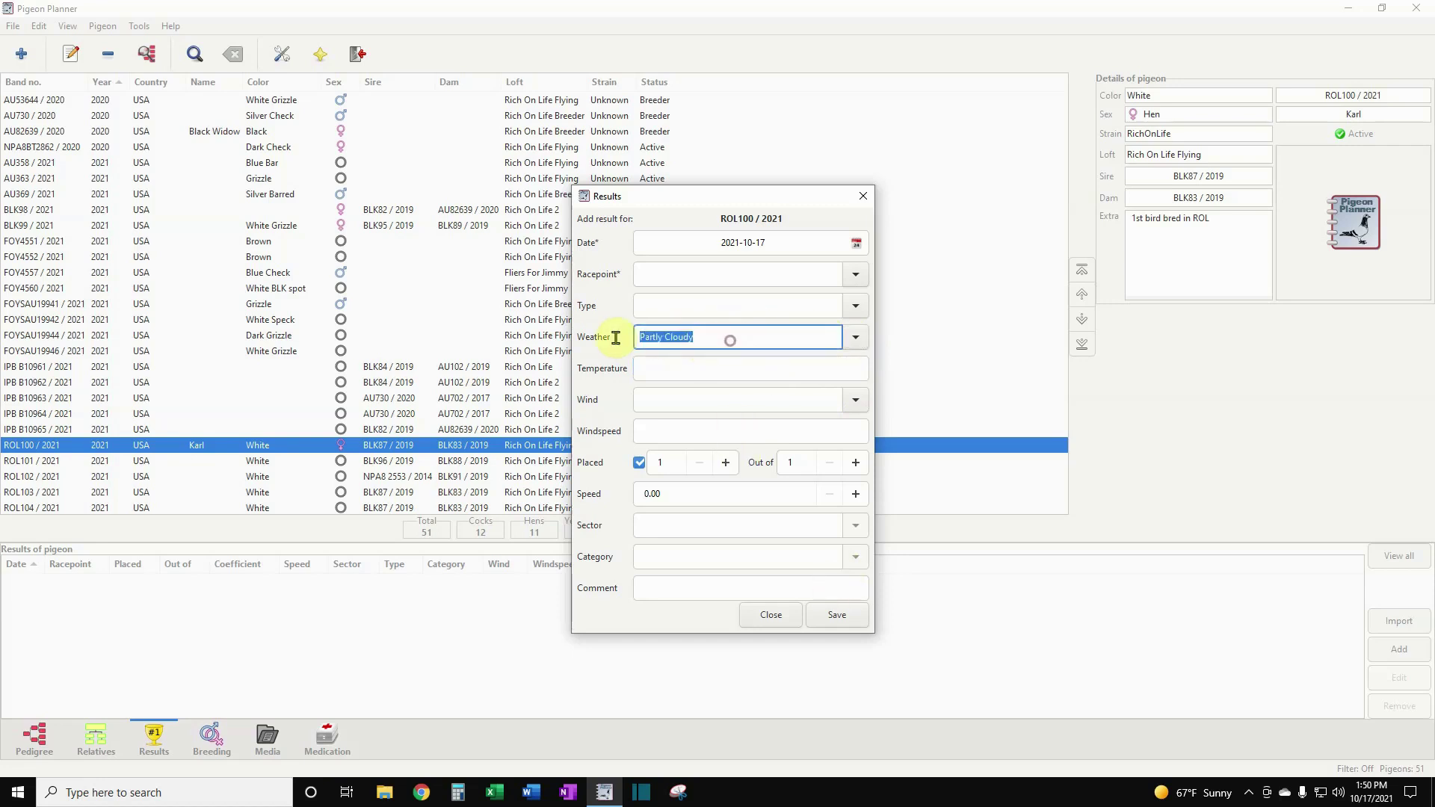
type("Sun")
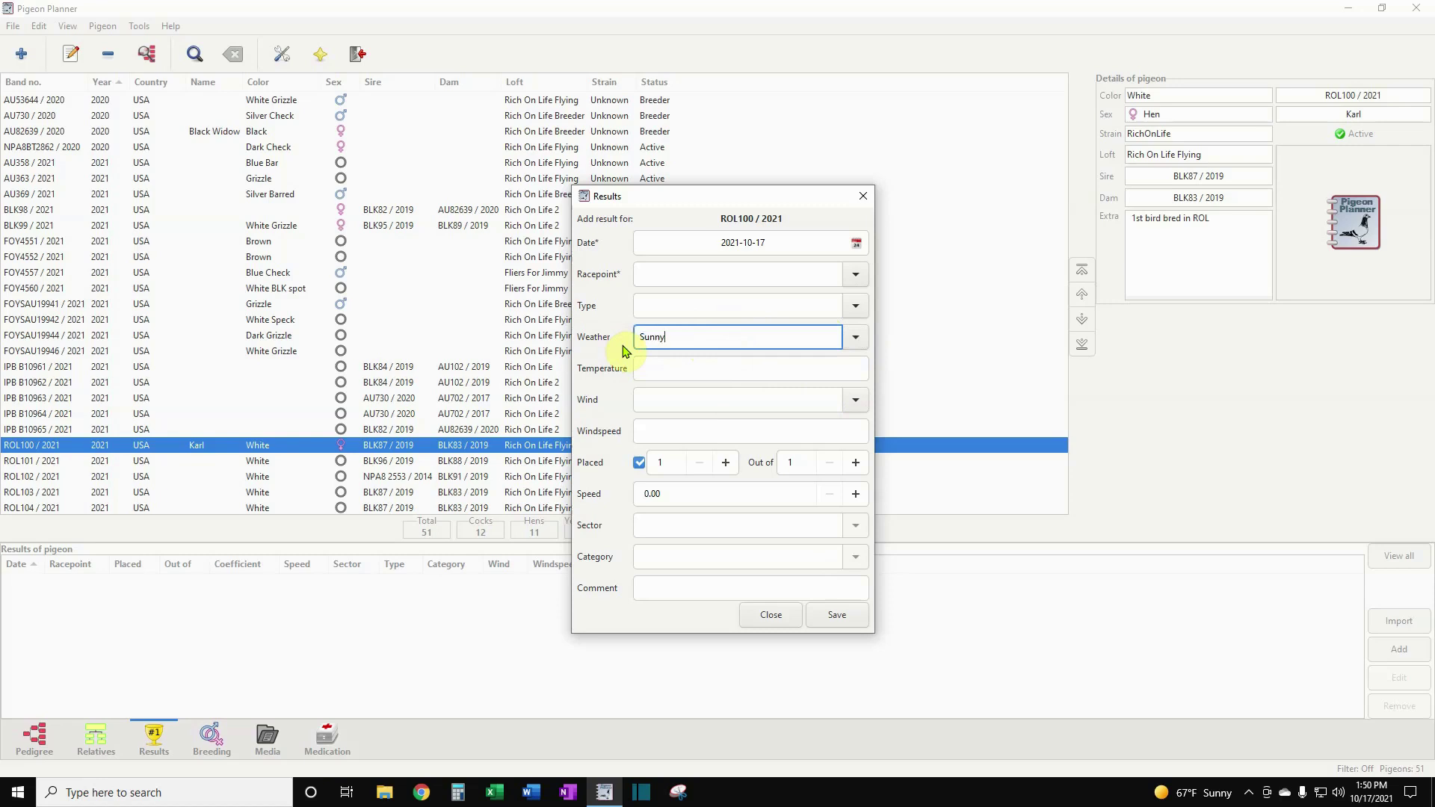
type("ny")
left_click(683, 369)
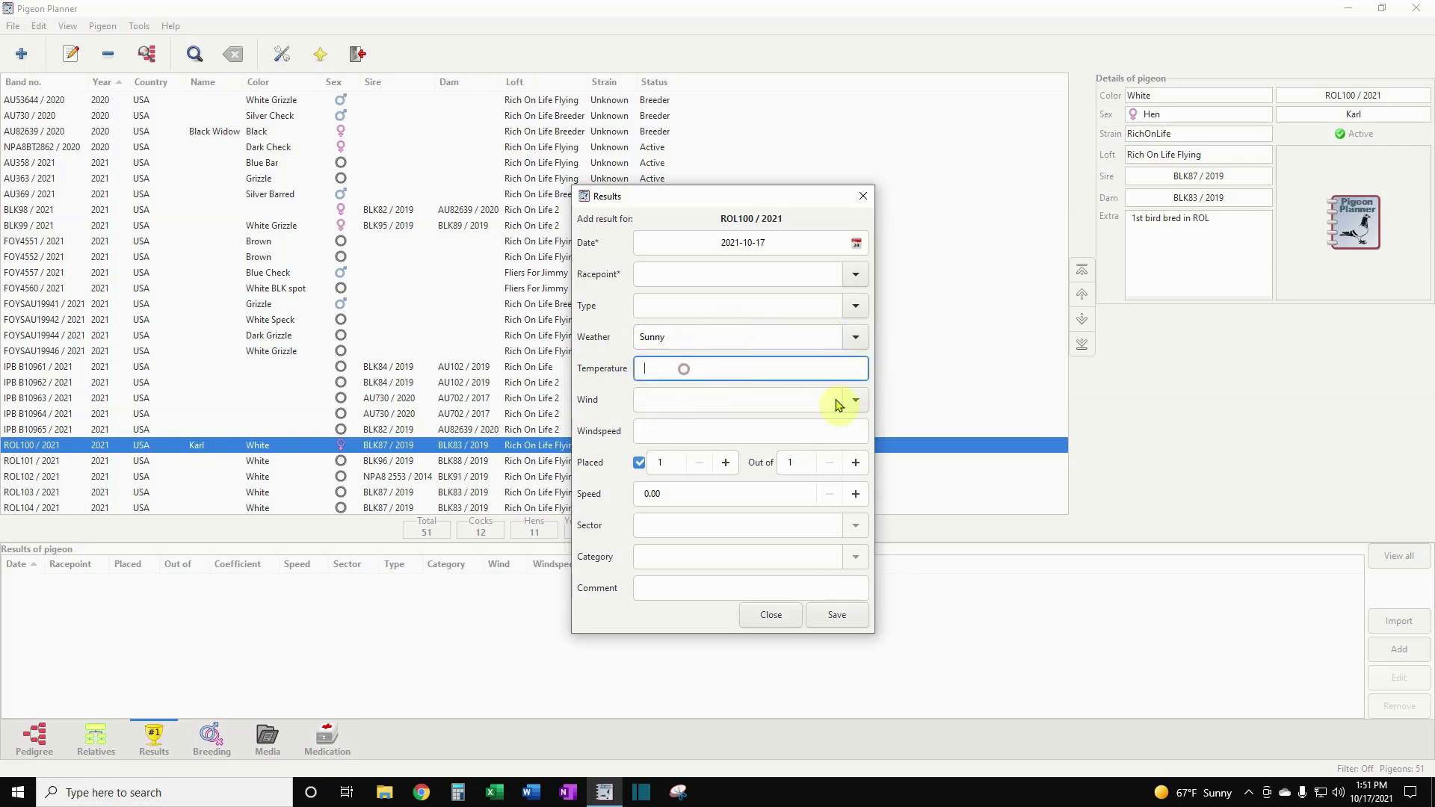
left_click(858, 402)
left_click(734, 422)
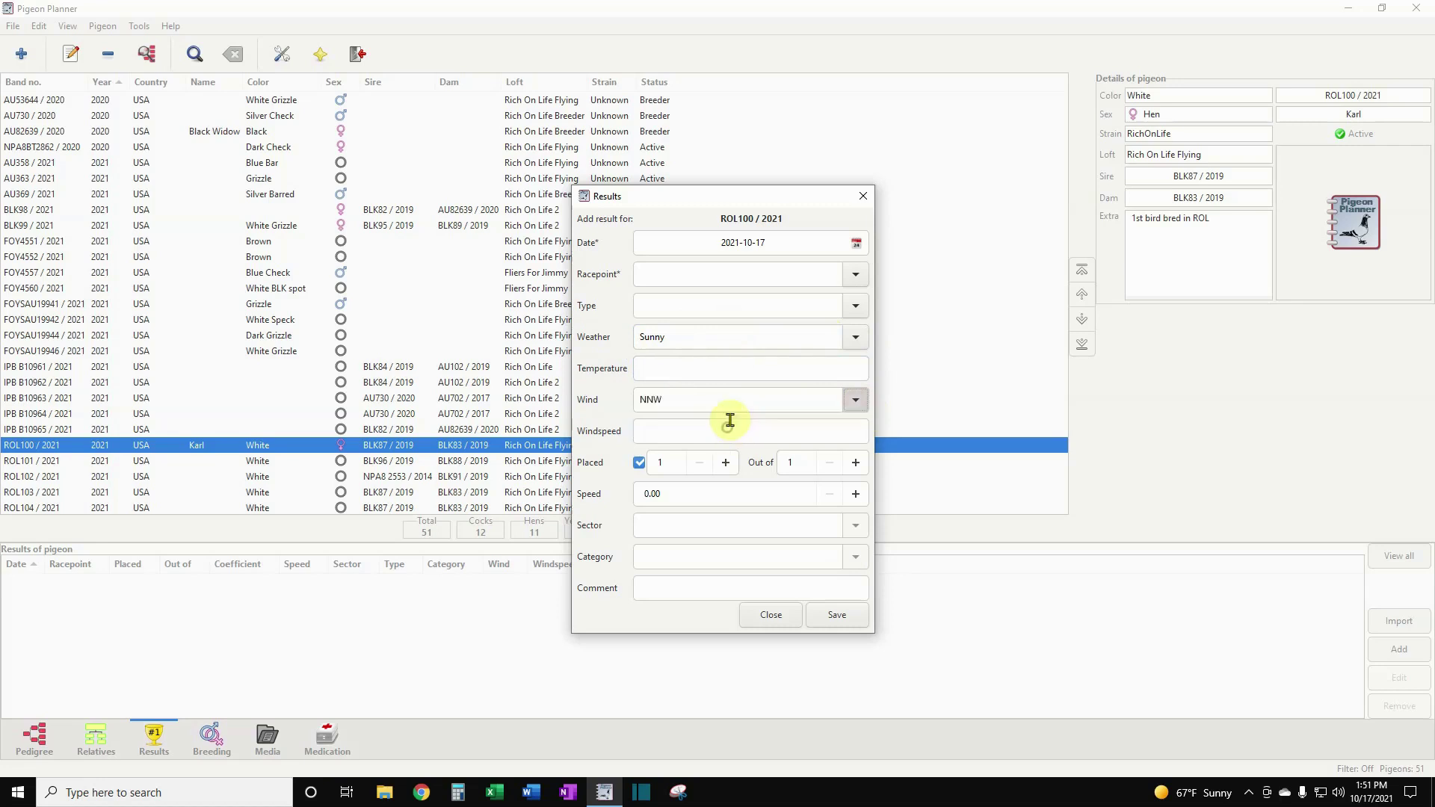
- Set the result's placing to 25 out of 200 and open its comment for editing
left_click(673, 462)
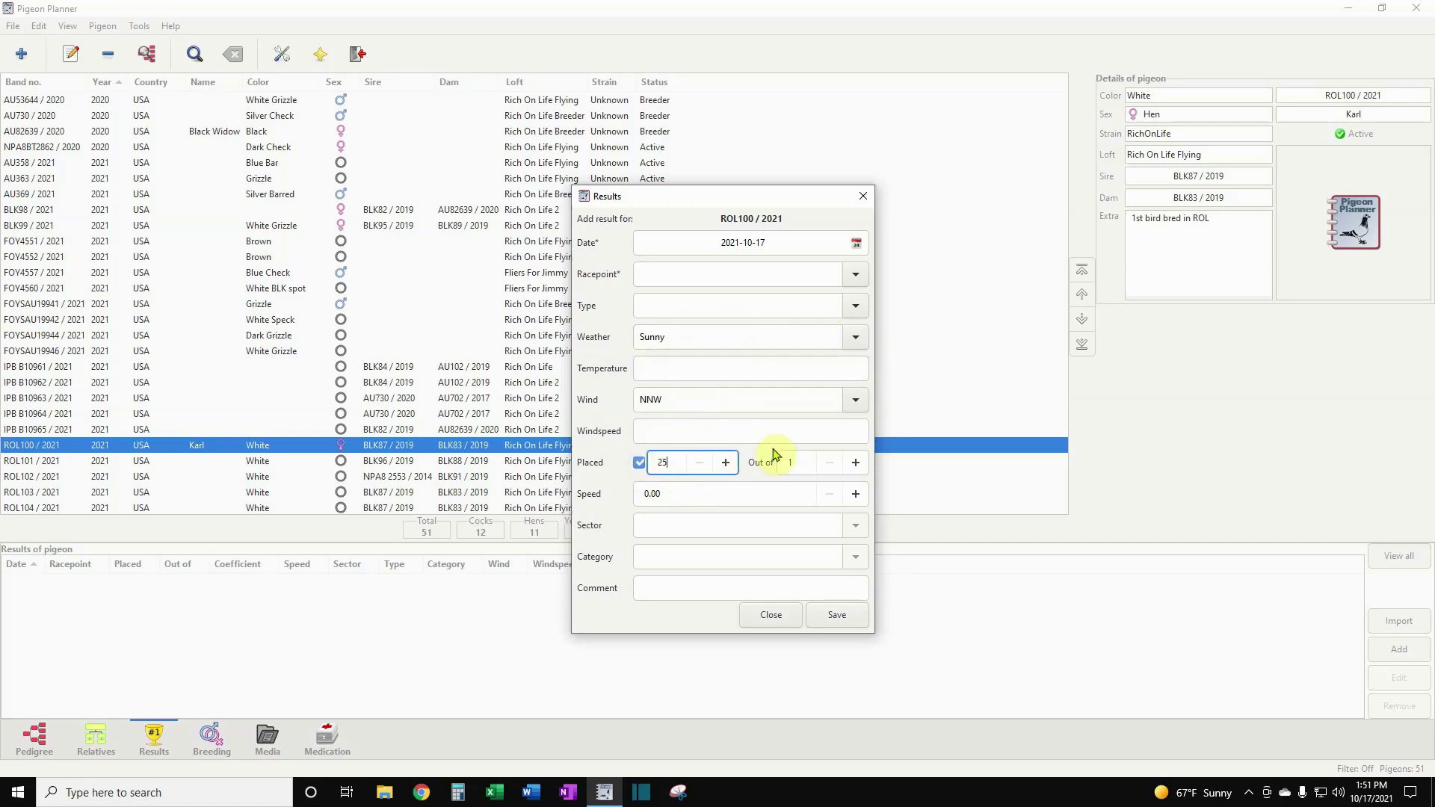
key("Tab")
type("2")
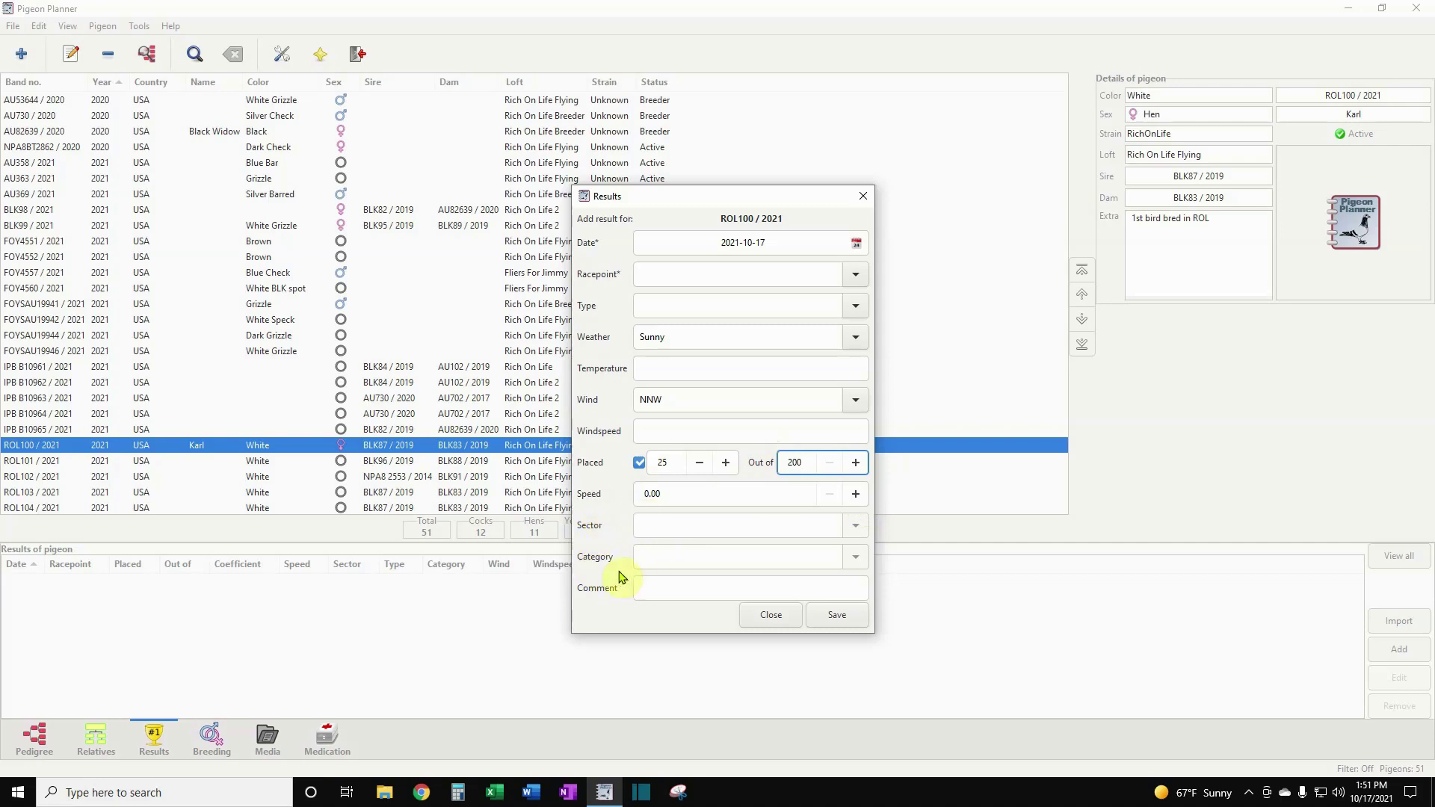
left_click(672, 588)
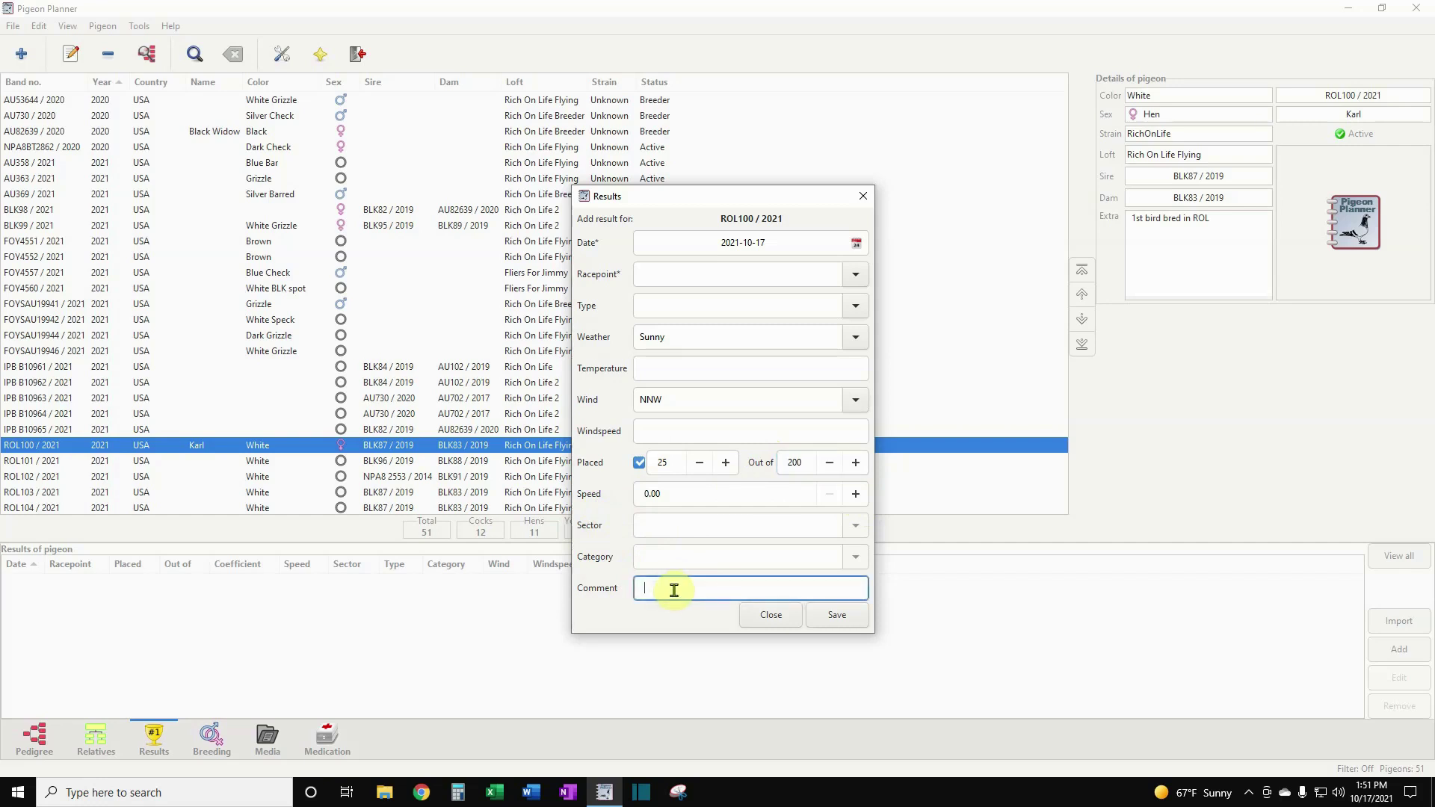